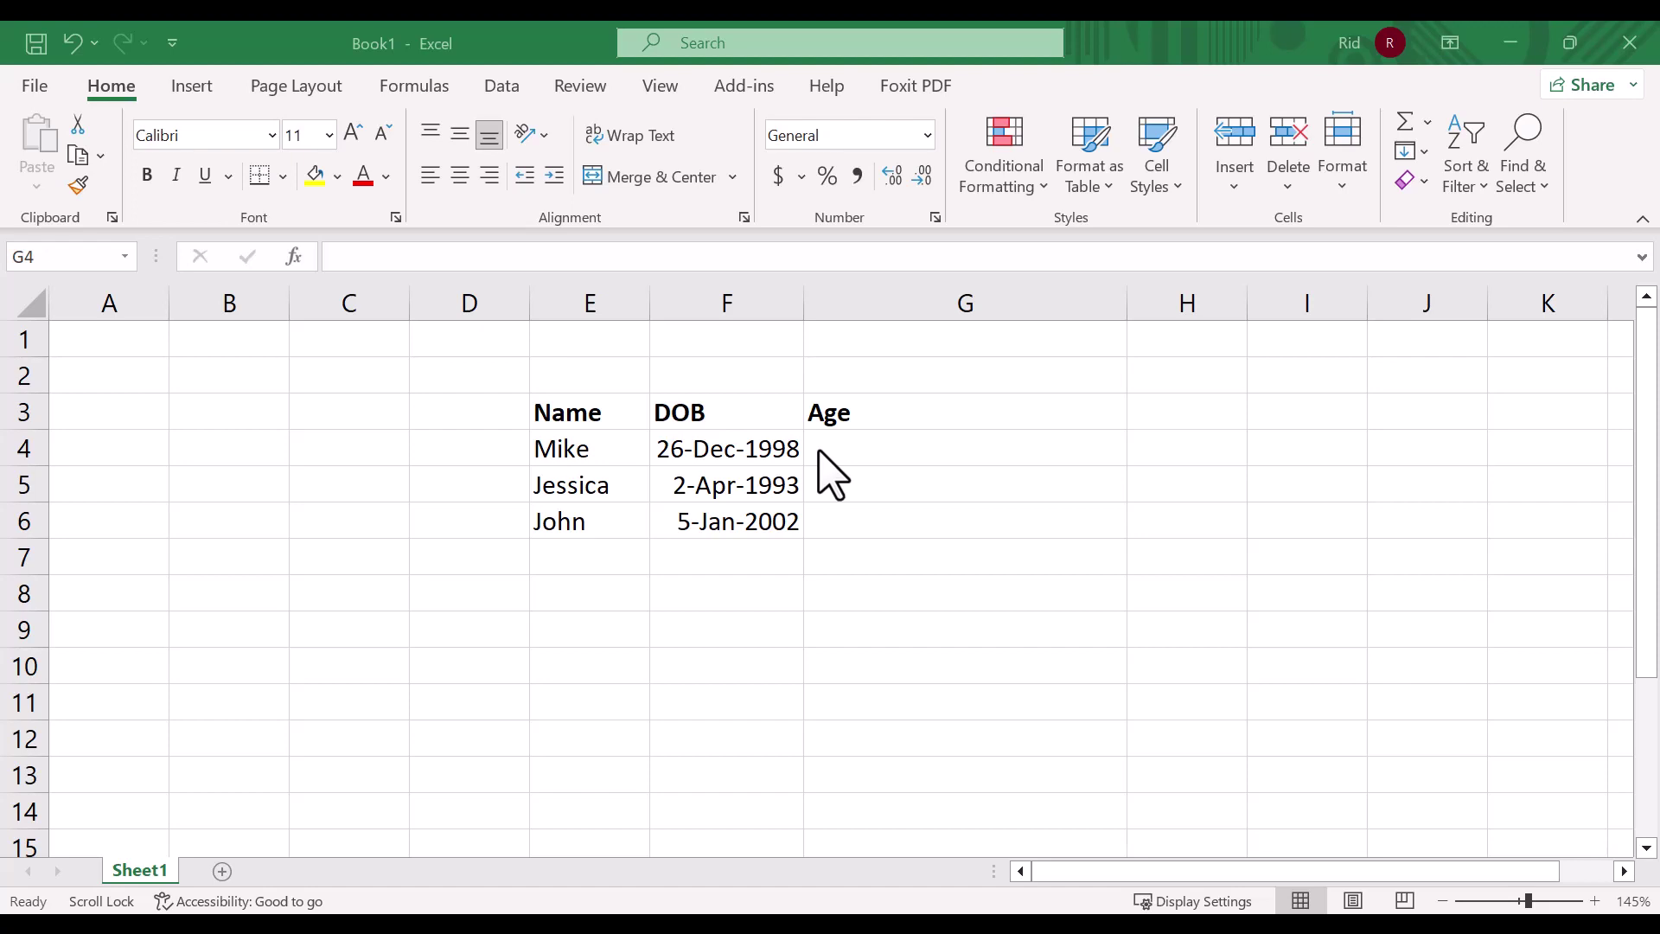
Enter the formula =DATEDIF(F4, TODAY(), "Y") in cell G4 to calculate the first person's age in years.
click(820, 449)
text(=)
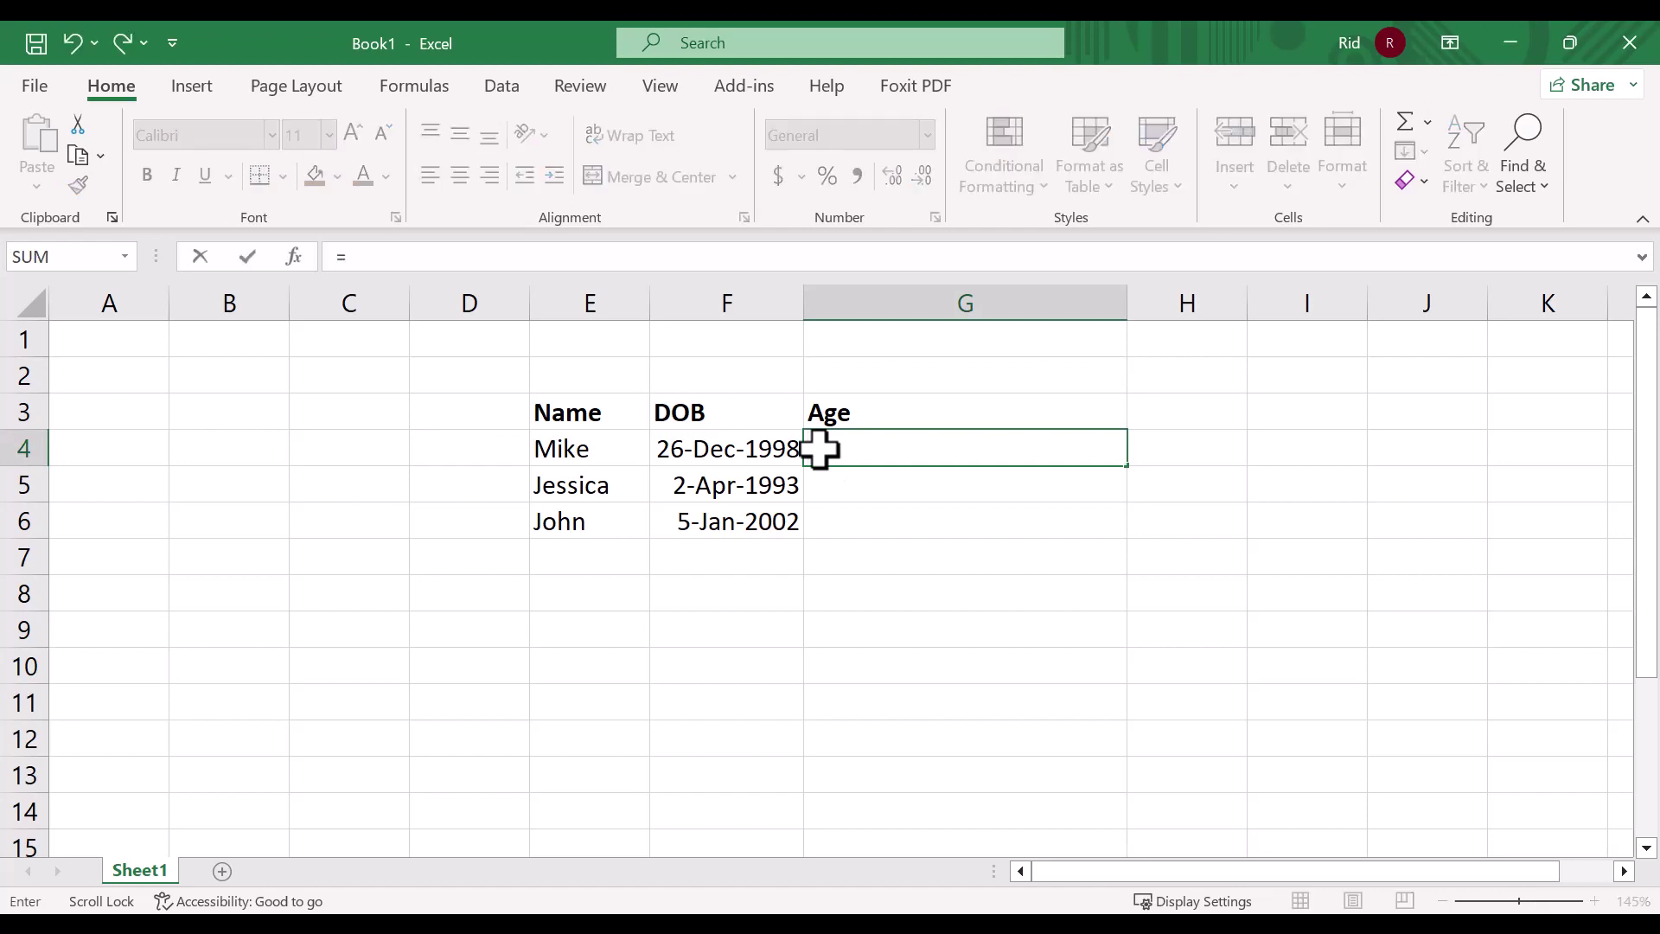
text(D)
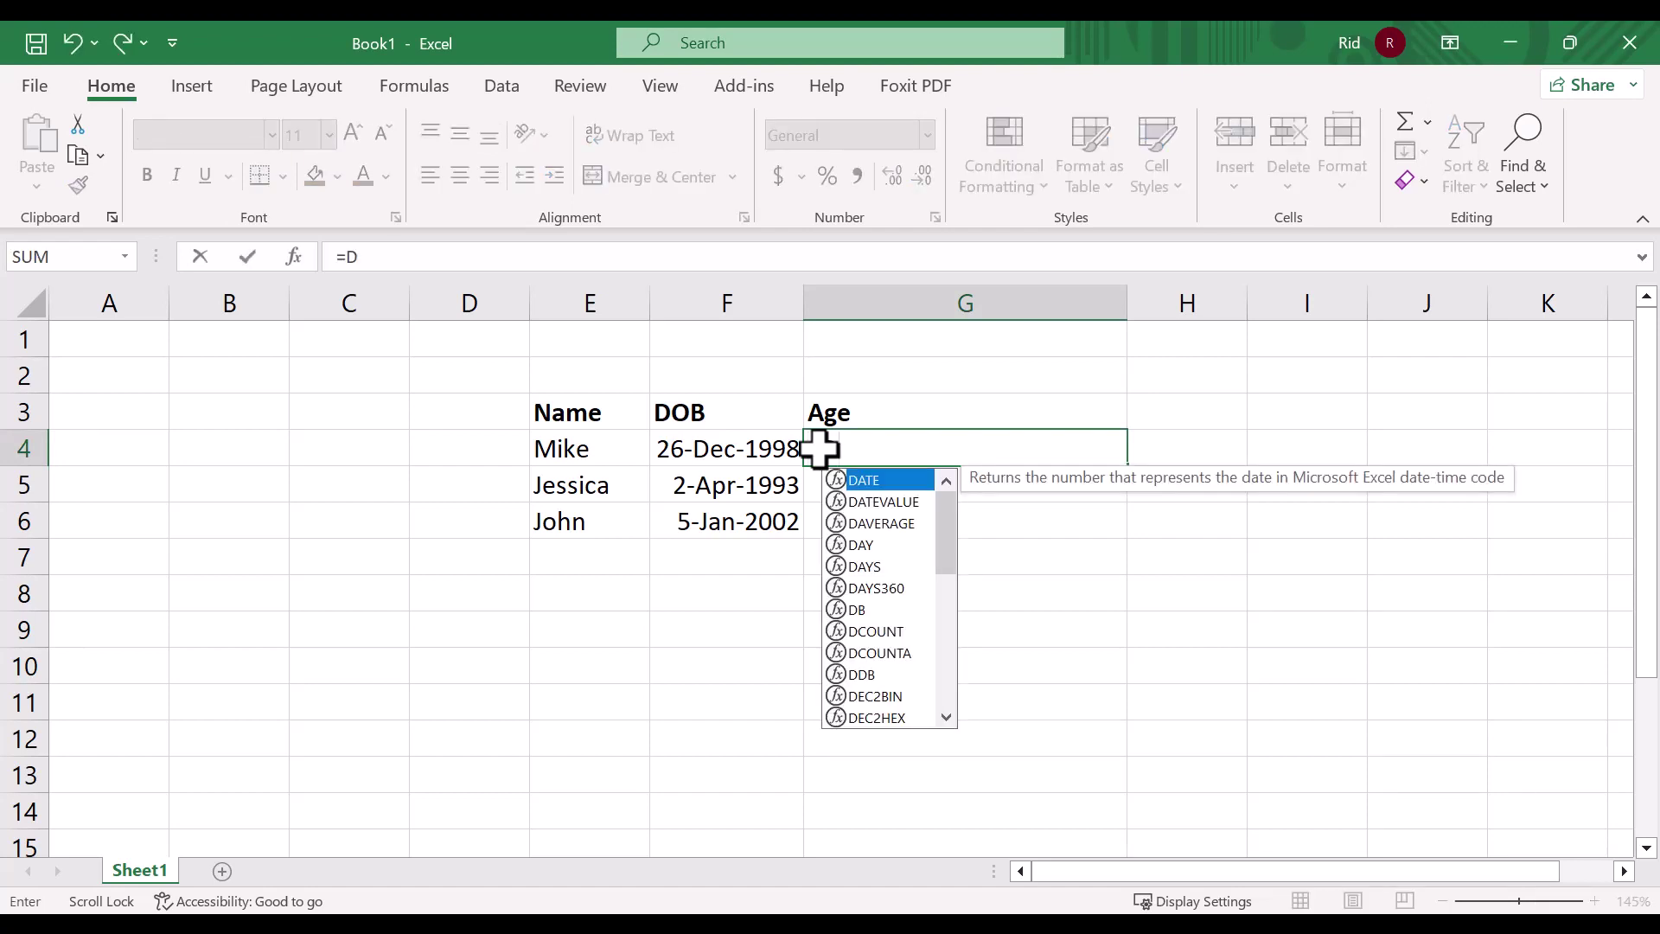
text(ATED)
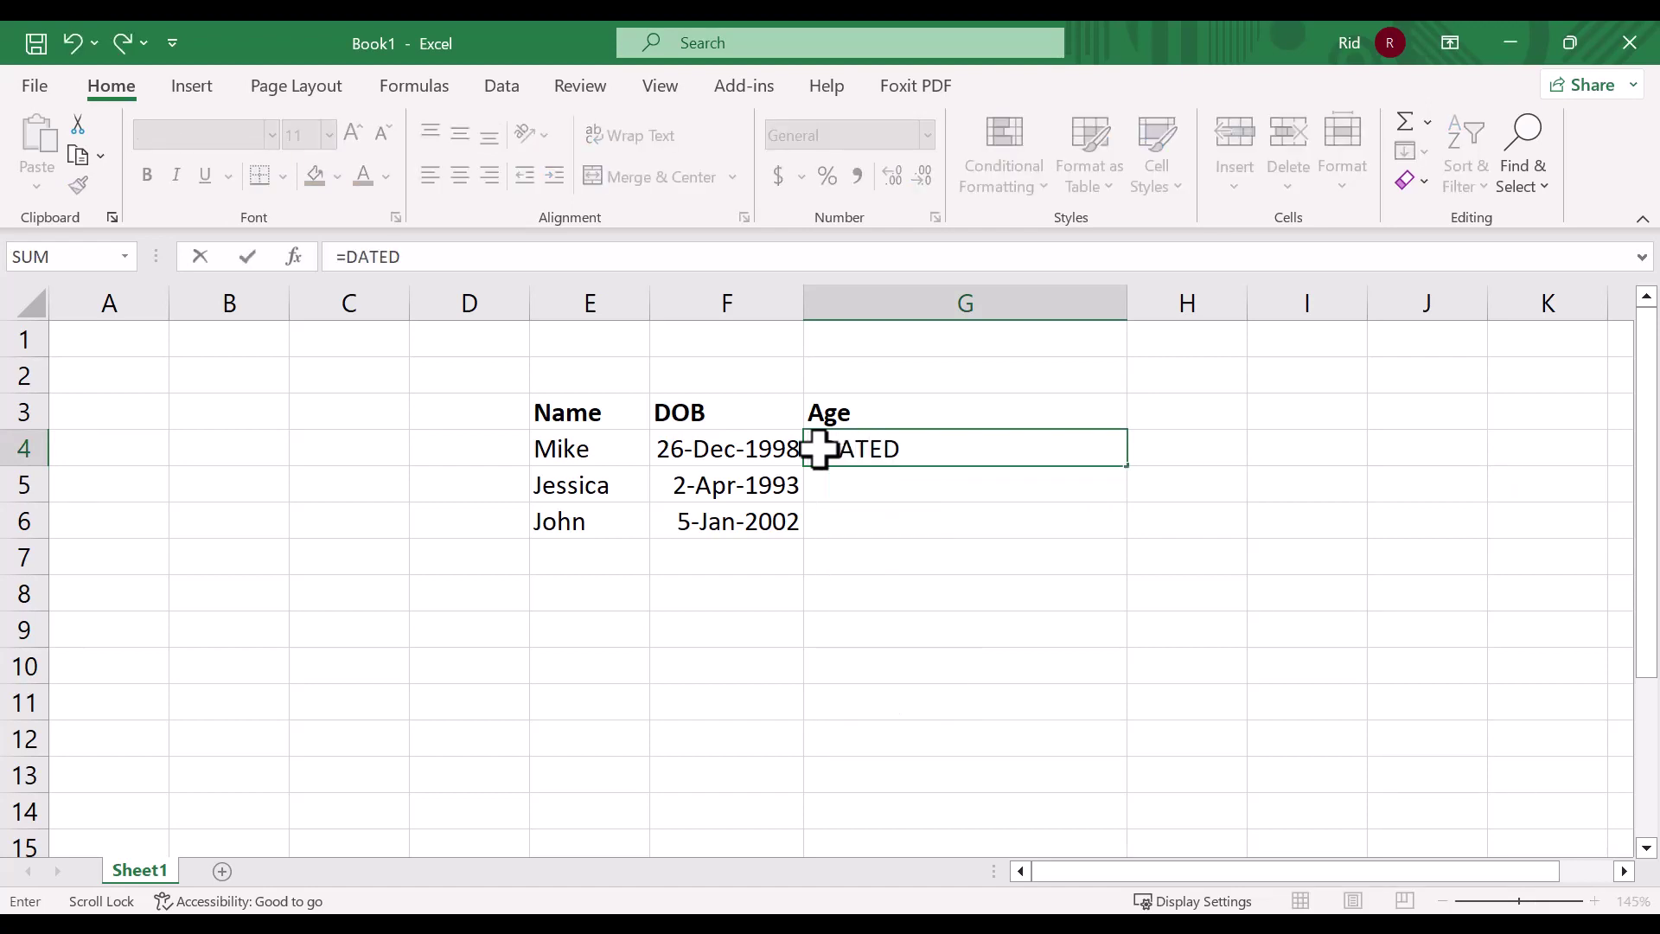
key(BackSpace)
key(BackSpace)
text(E)
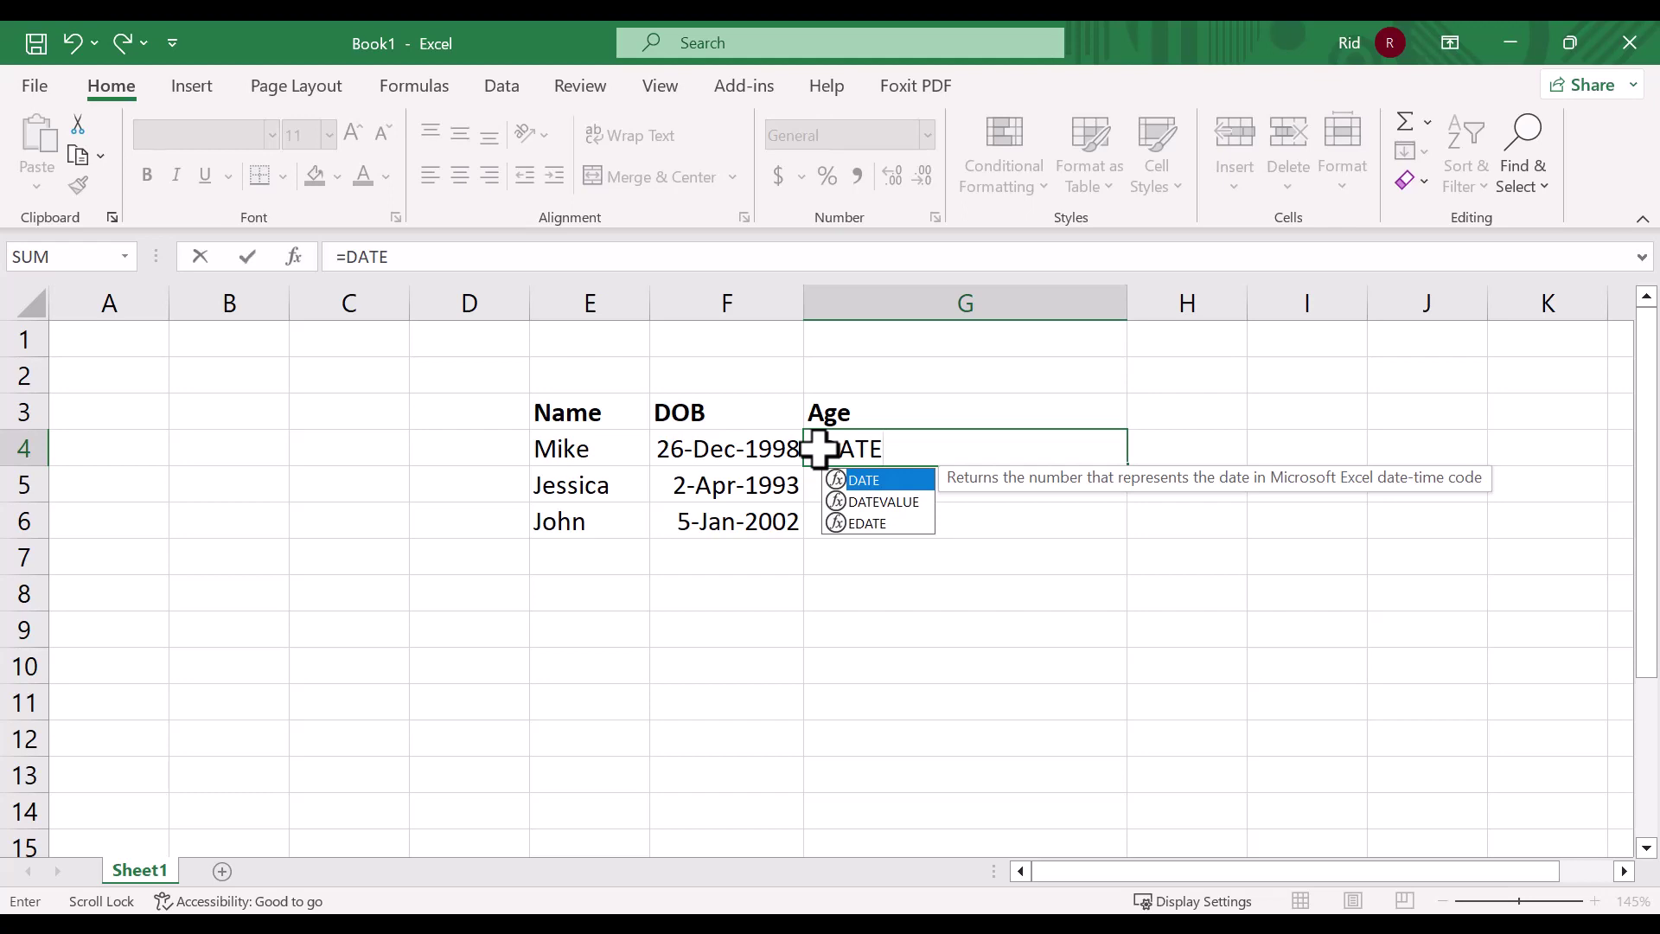
text(DI)
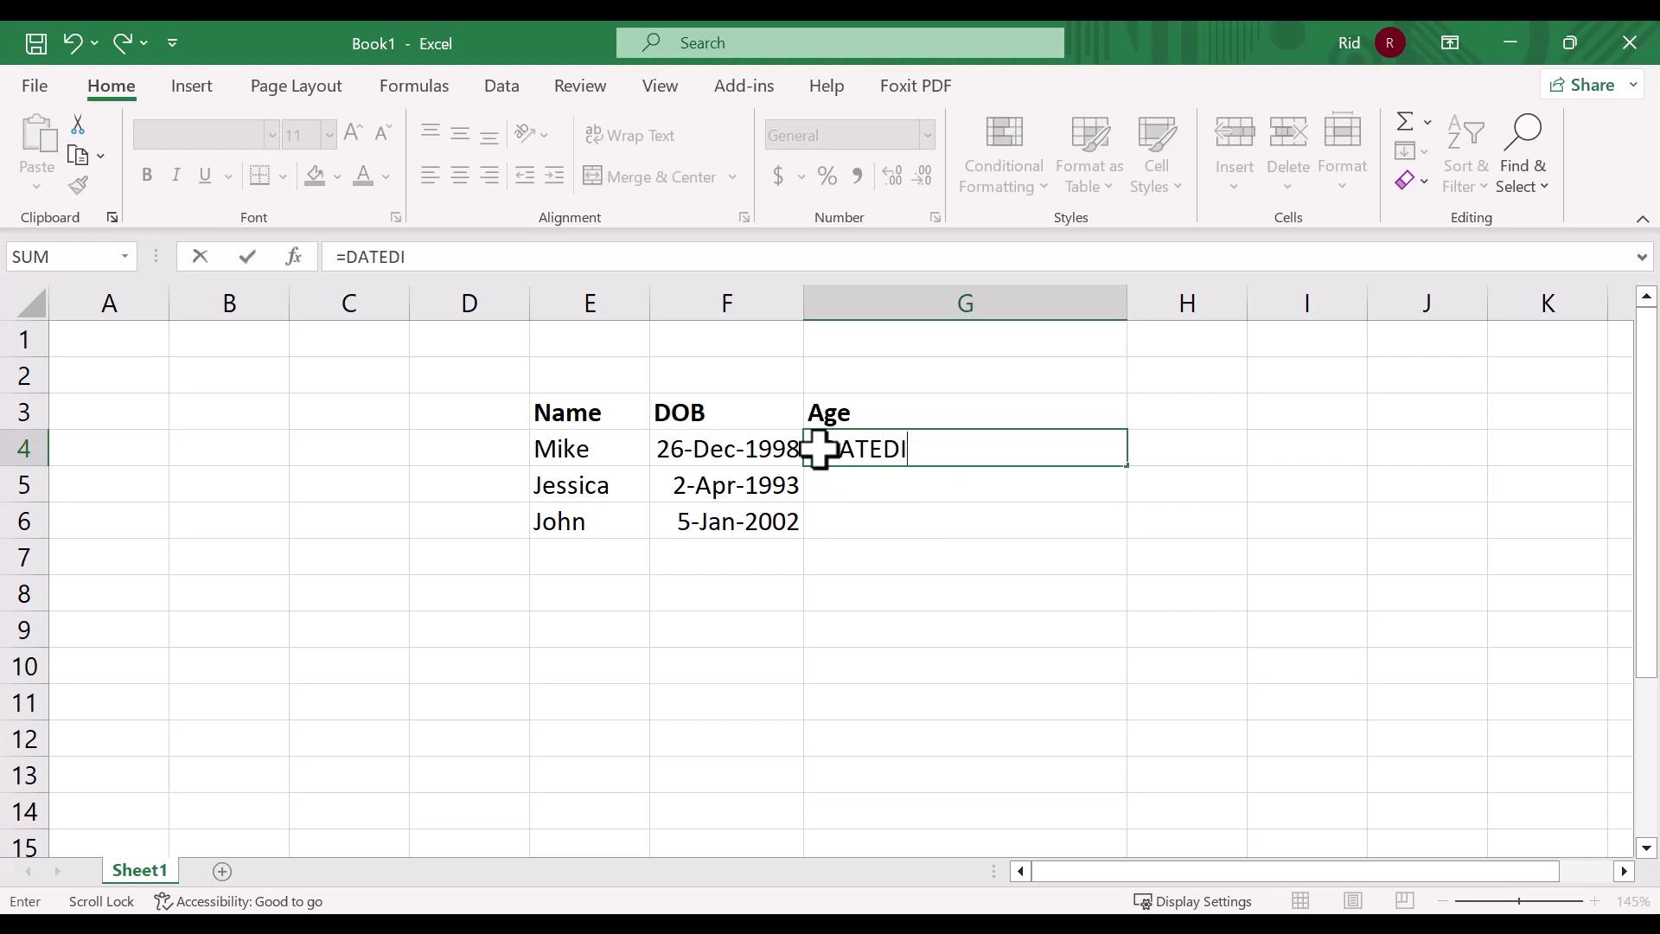
text(F()
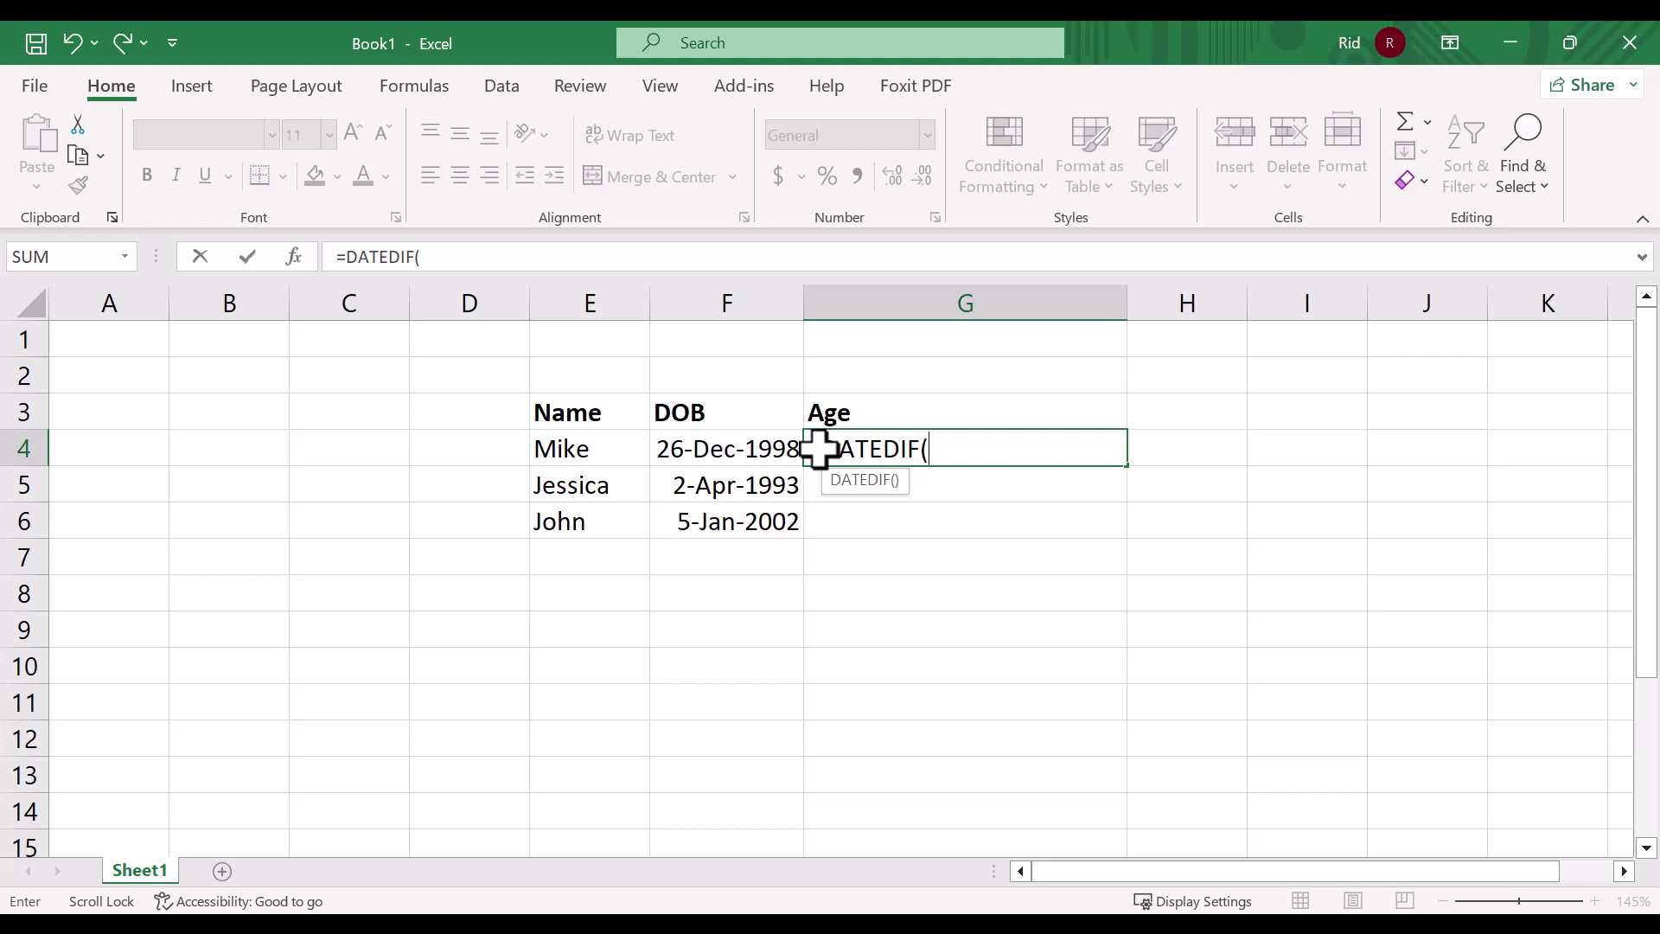
click(760, 451)
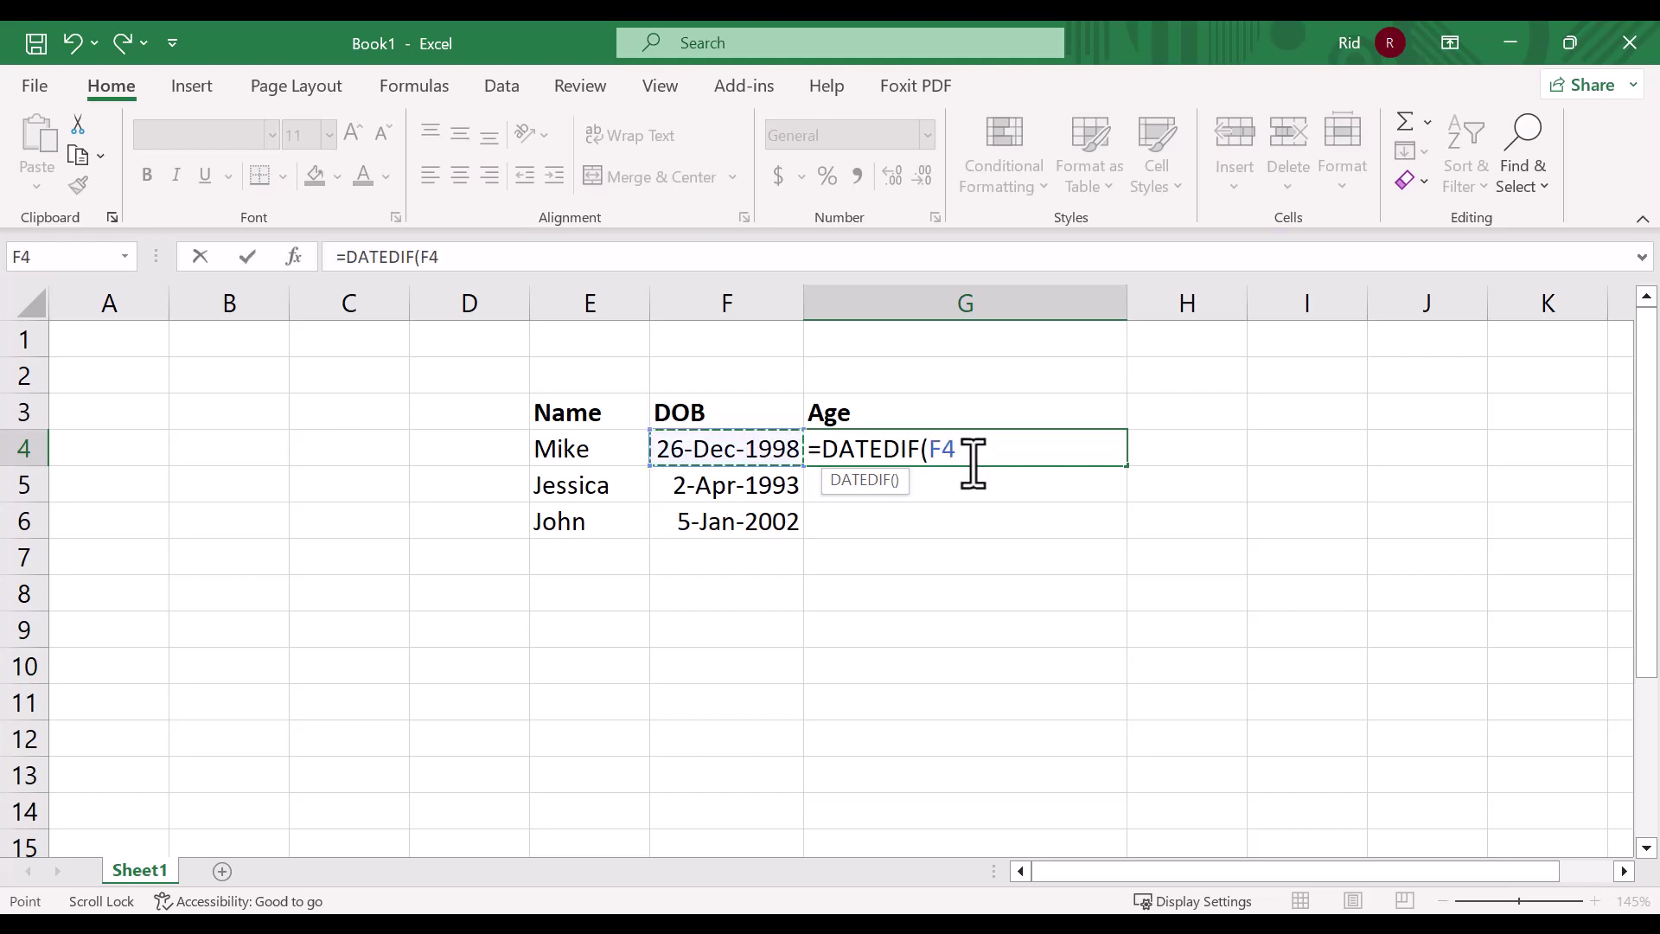
text(, TODAY())
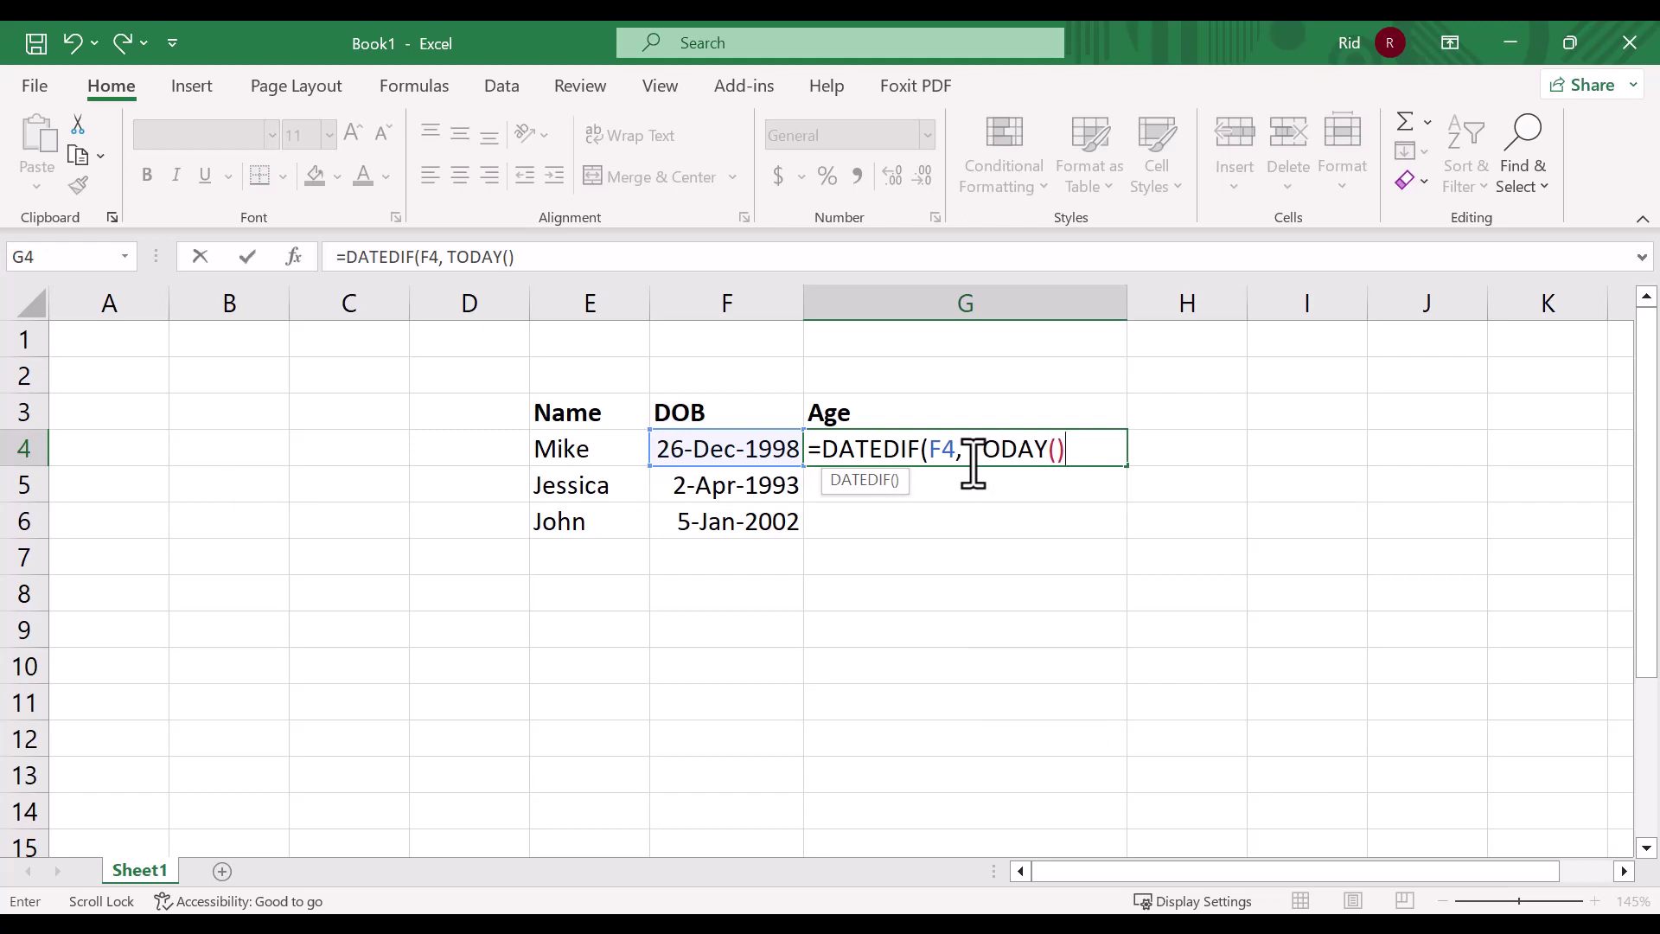
text(, "Y"))
key(Return)
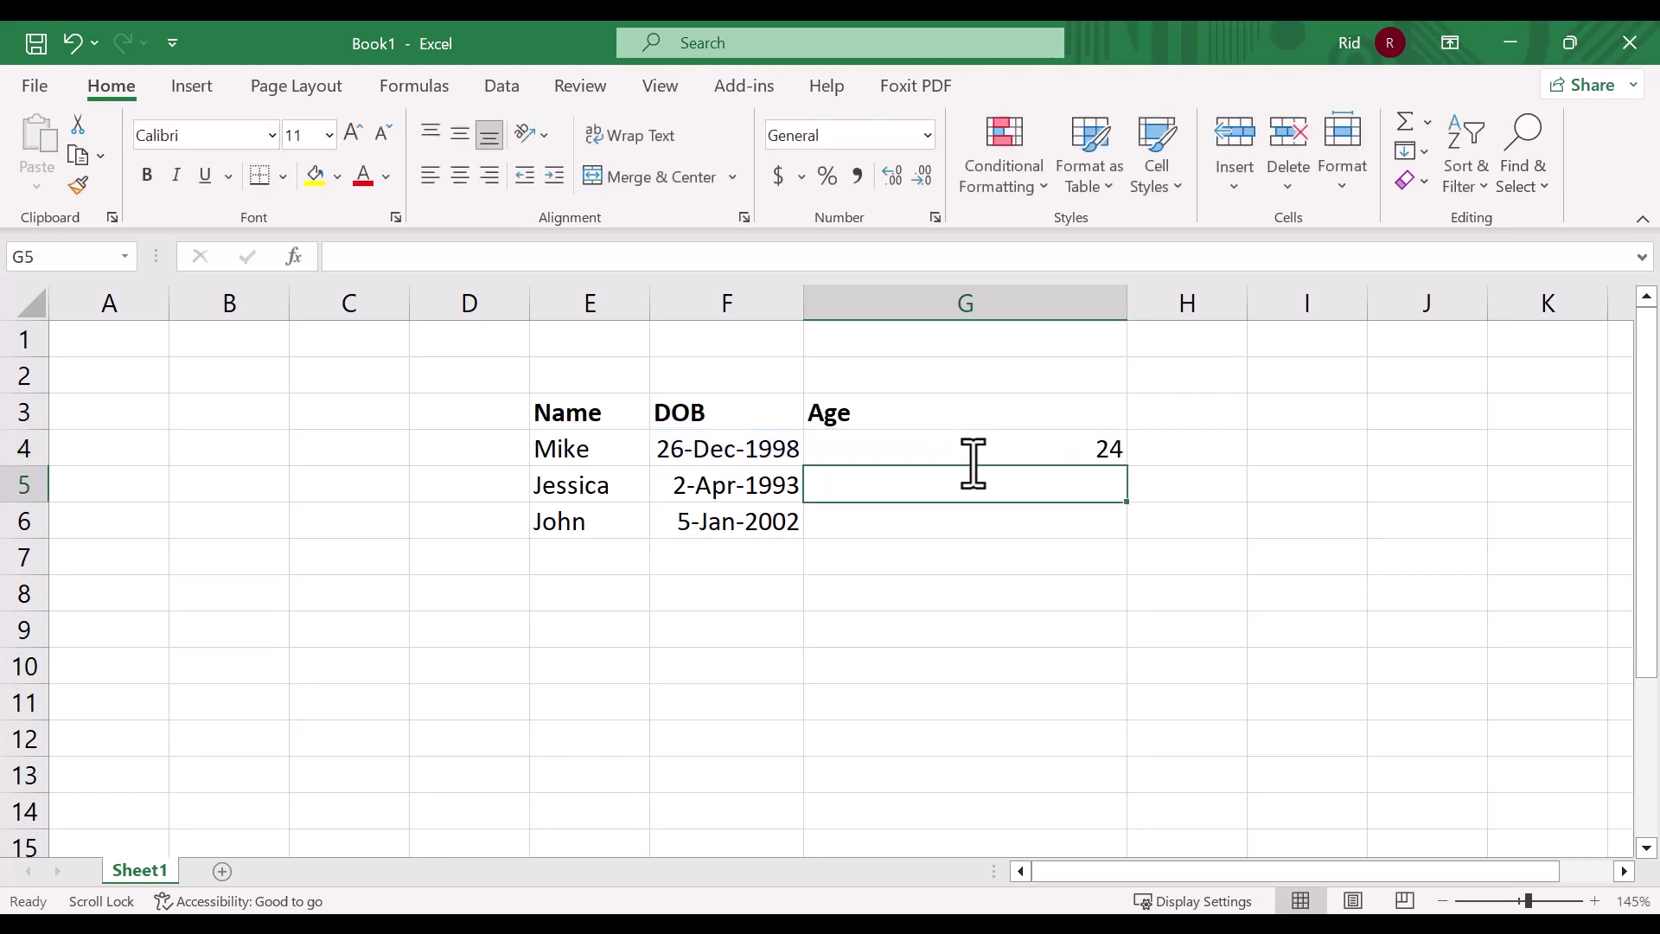
Fill the age formula from G4 down to G6 and check the copied formulas in G5 and G6.
click(1045, 426)
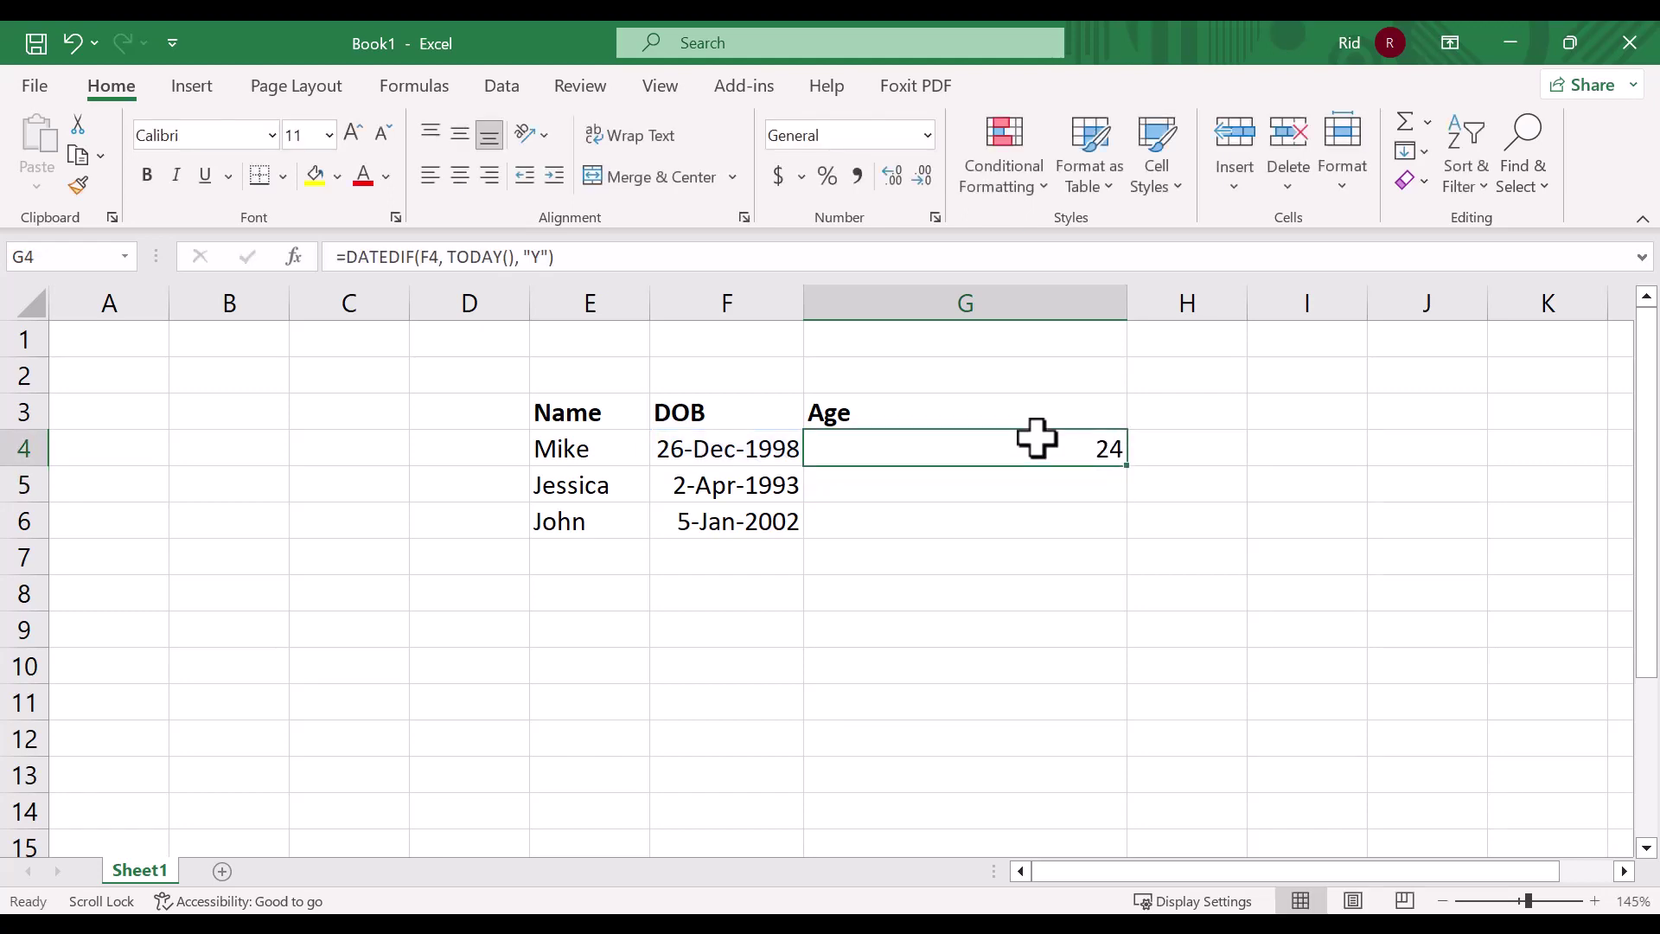
double_click(1128, 470)
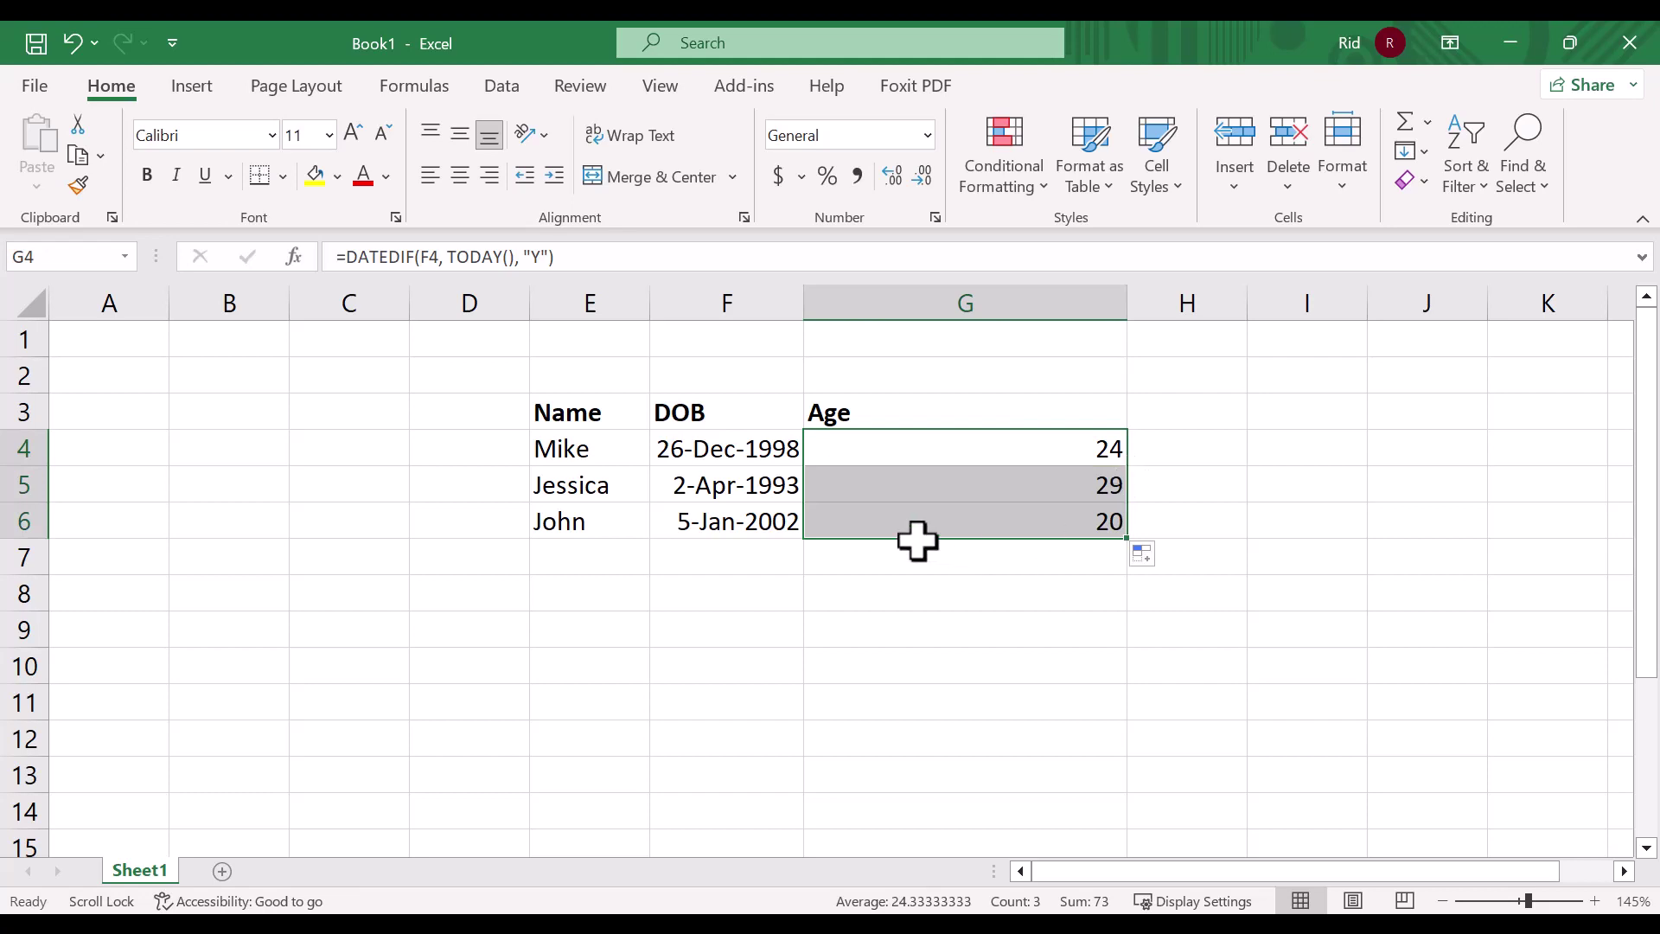
click(904, 485)
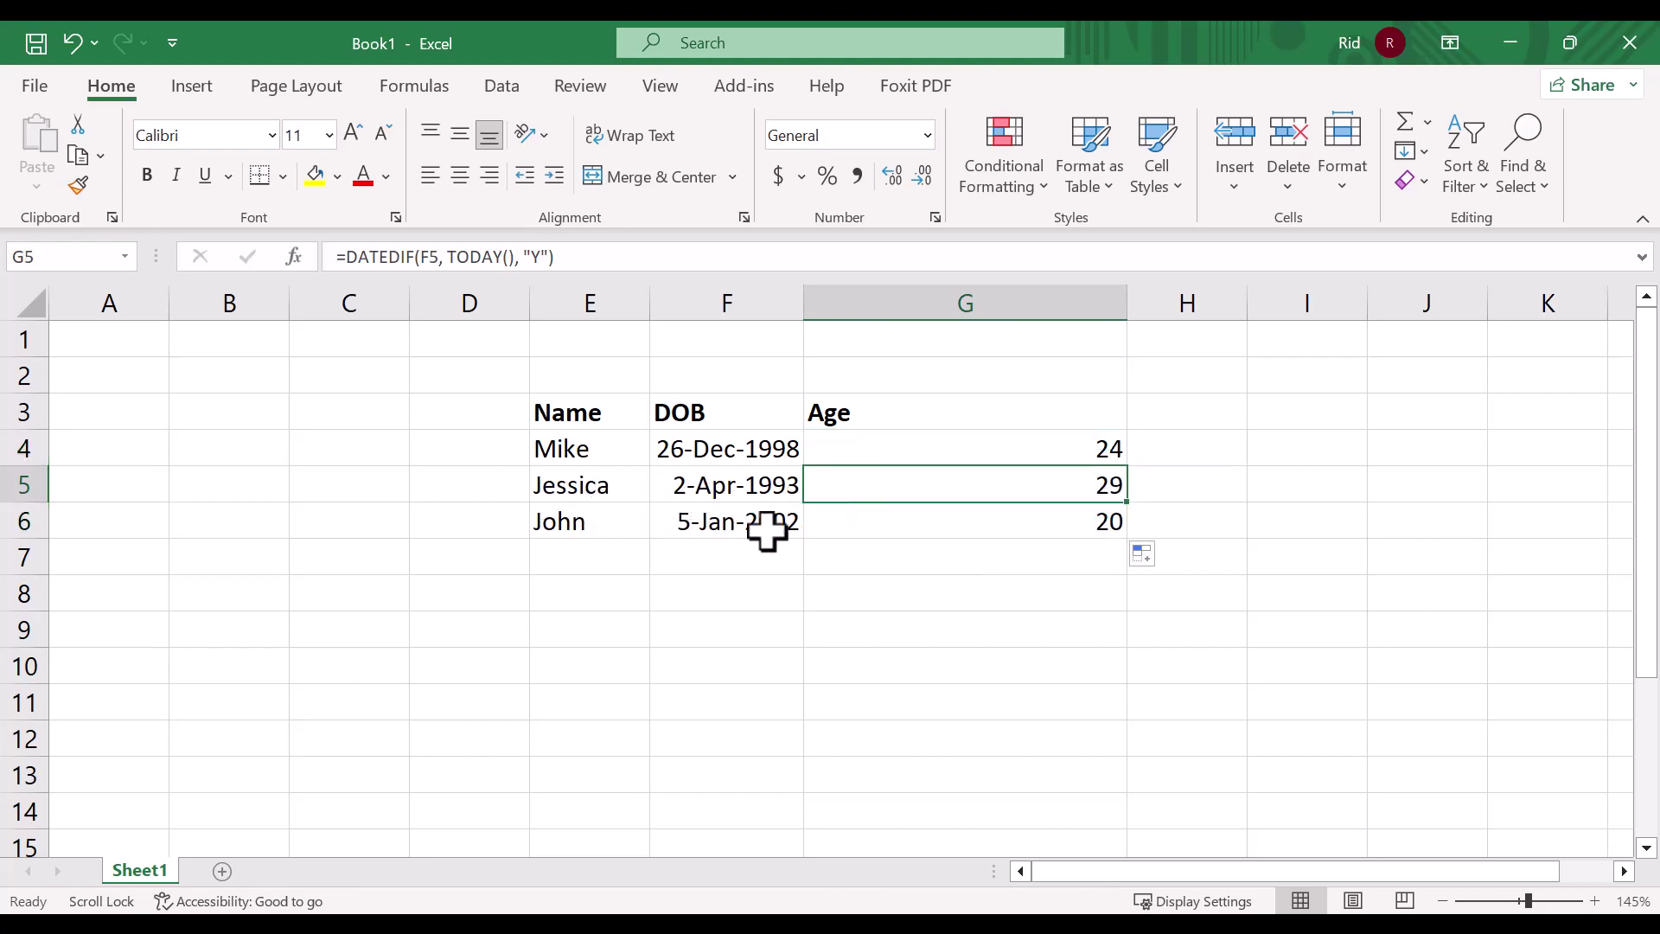
click(970, 520)
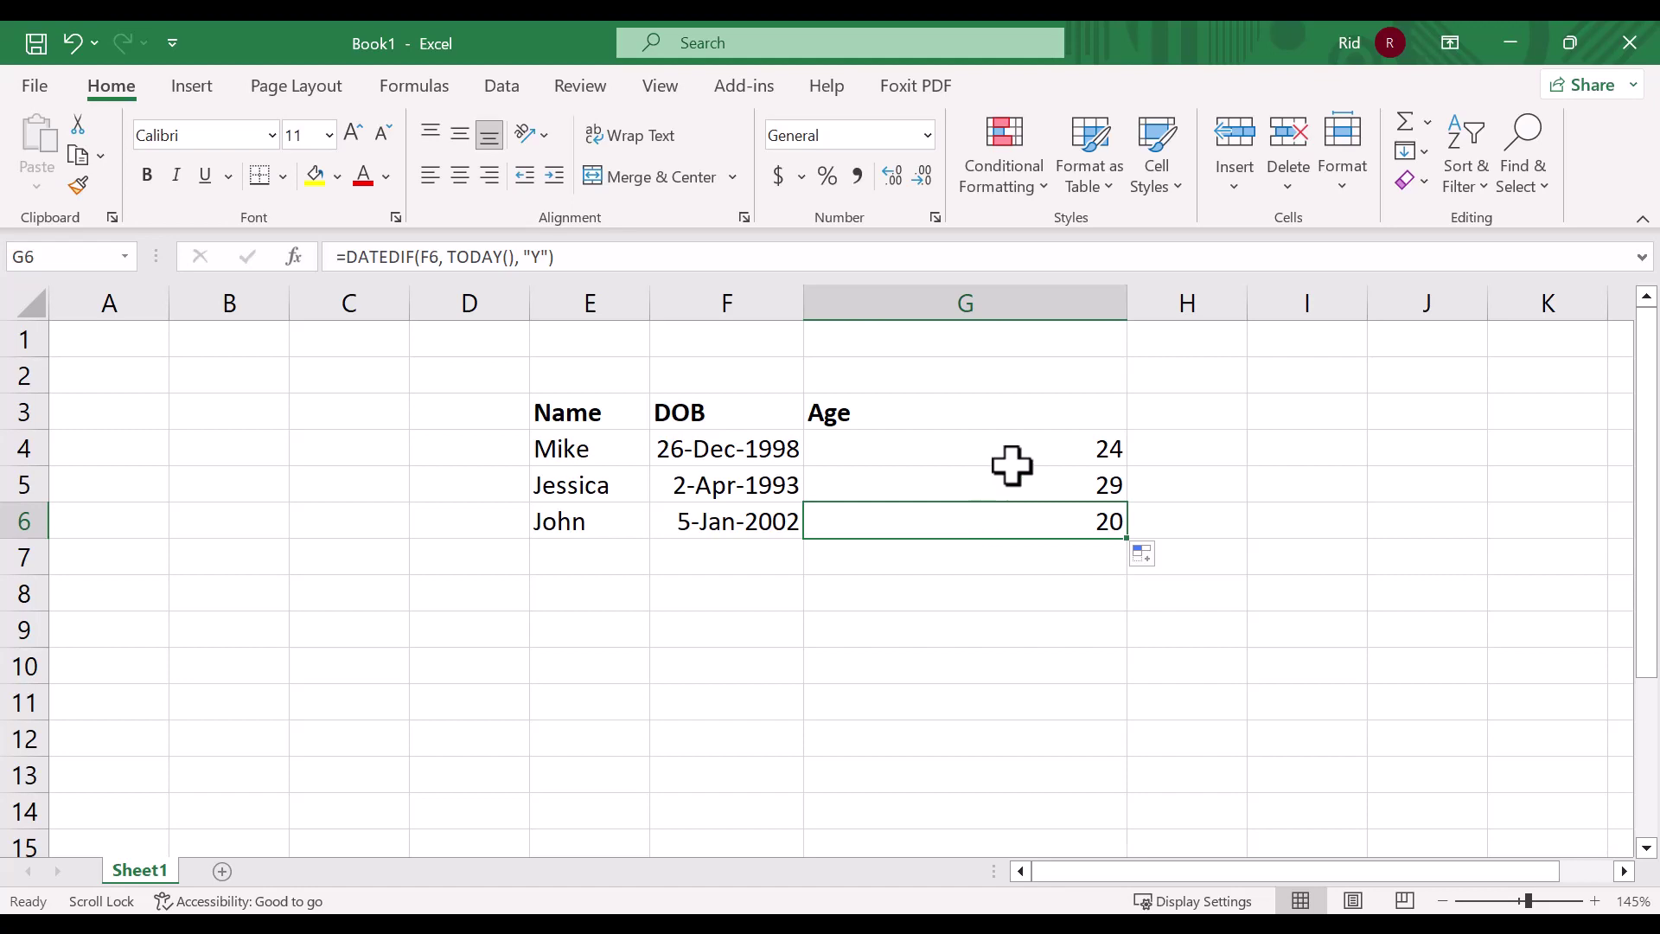
Reopen G4's formula for editing in an expanded formula bar and append & "YEARS, " & to it.
double_click(1044, 450)
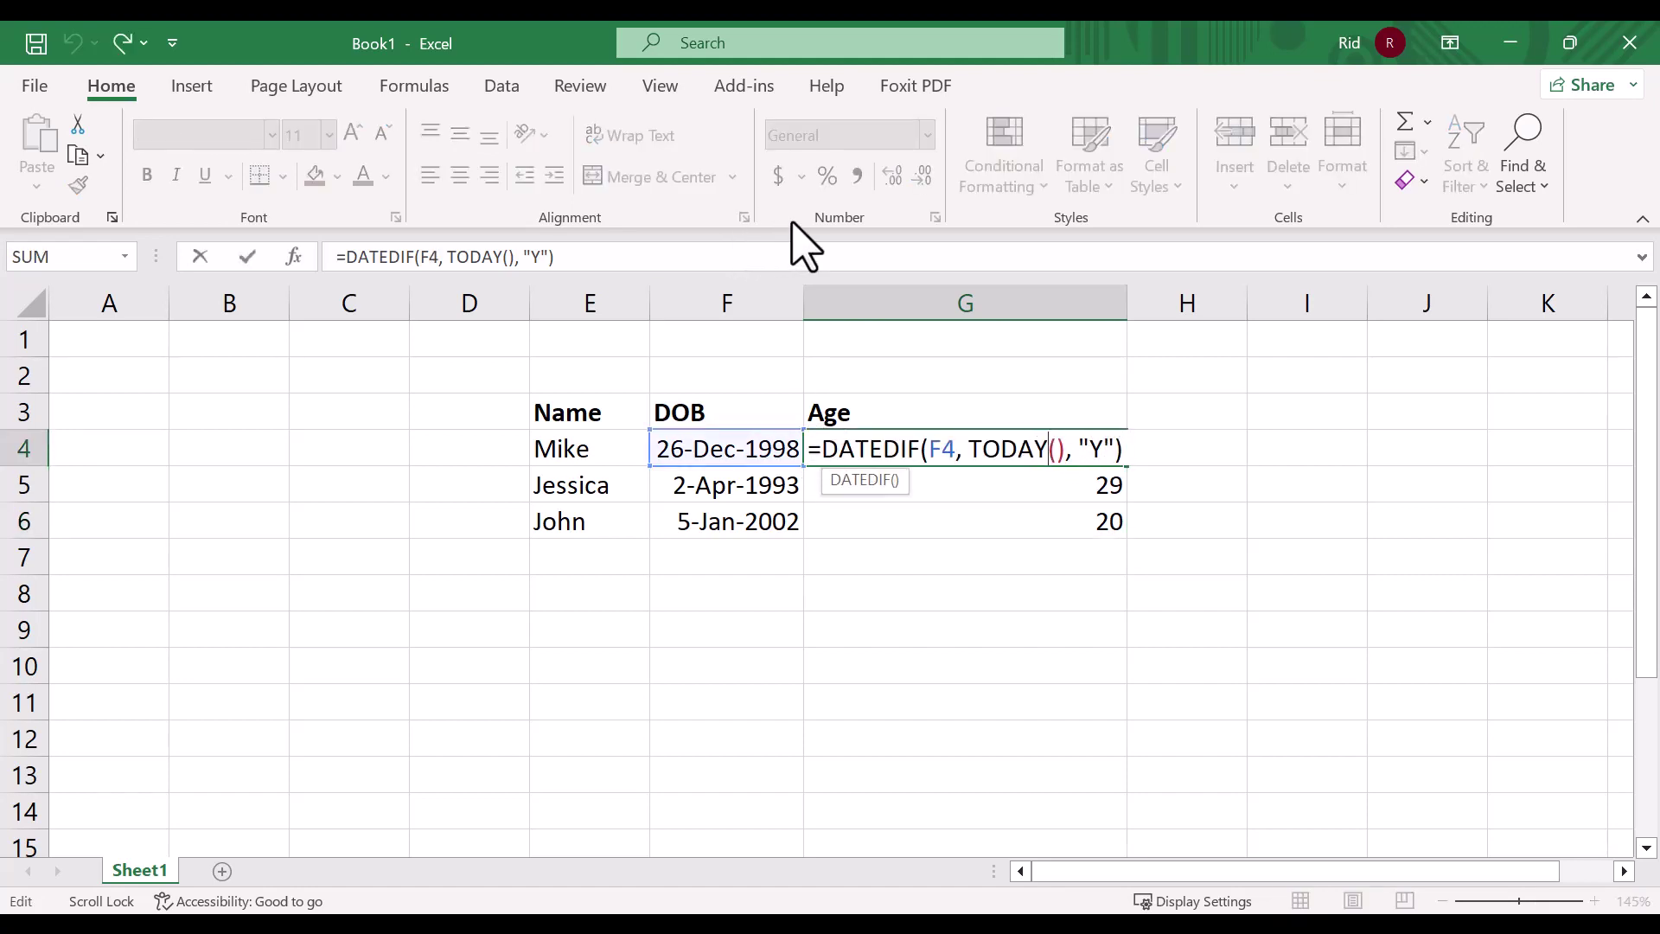
click(1642, 257)
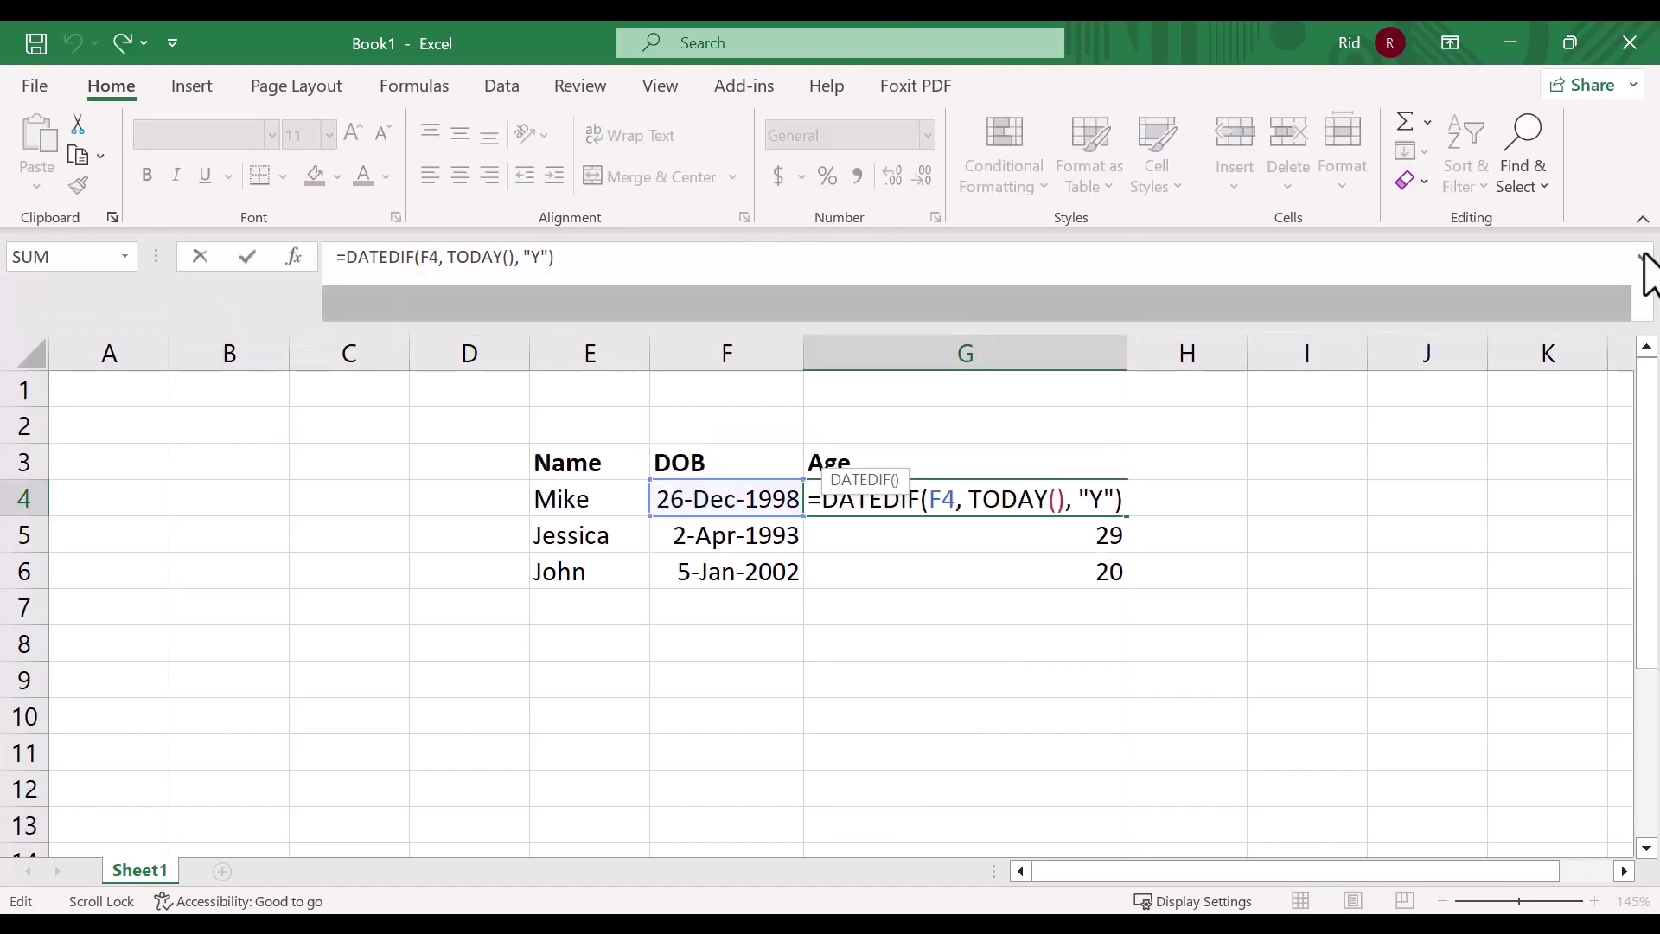
click(850, 270)
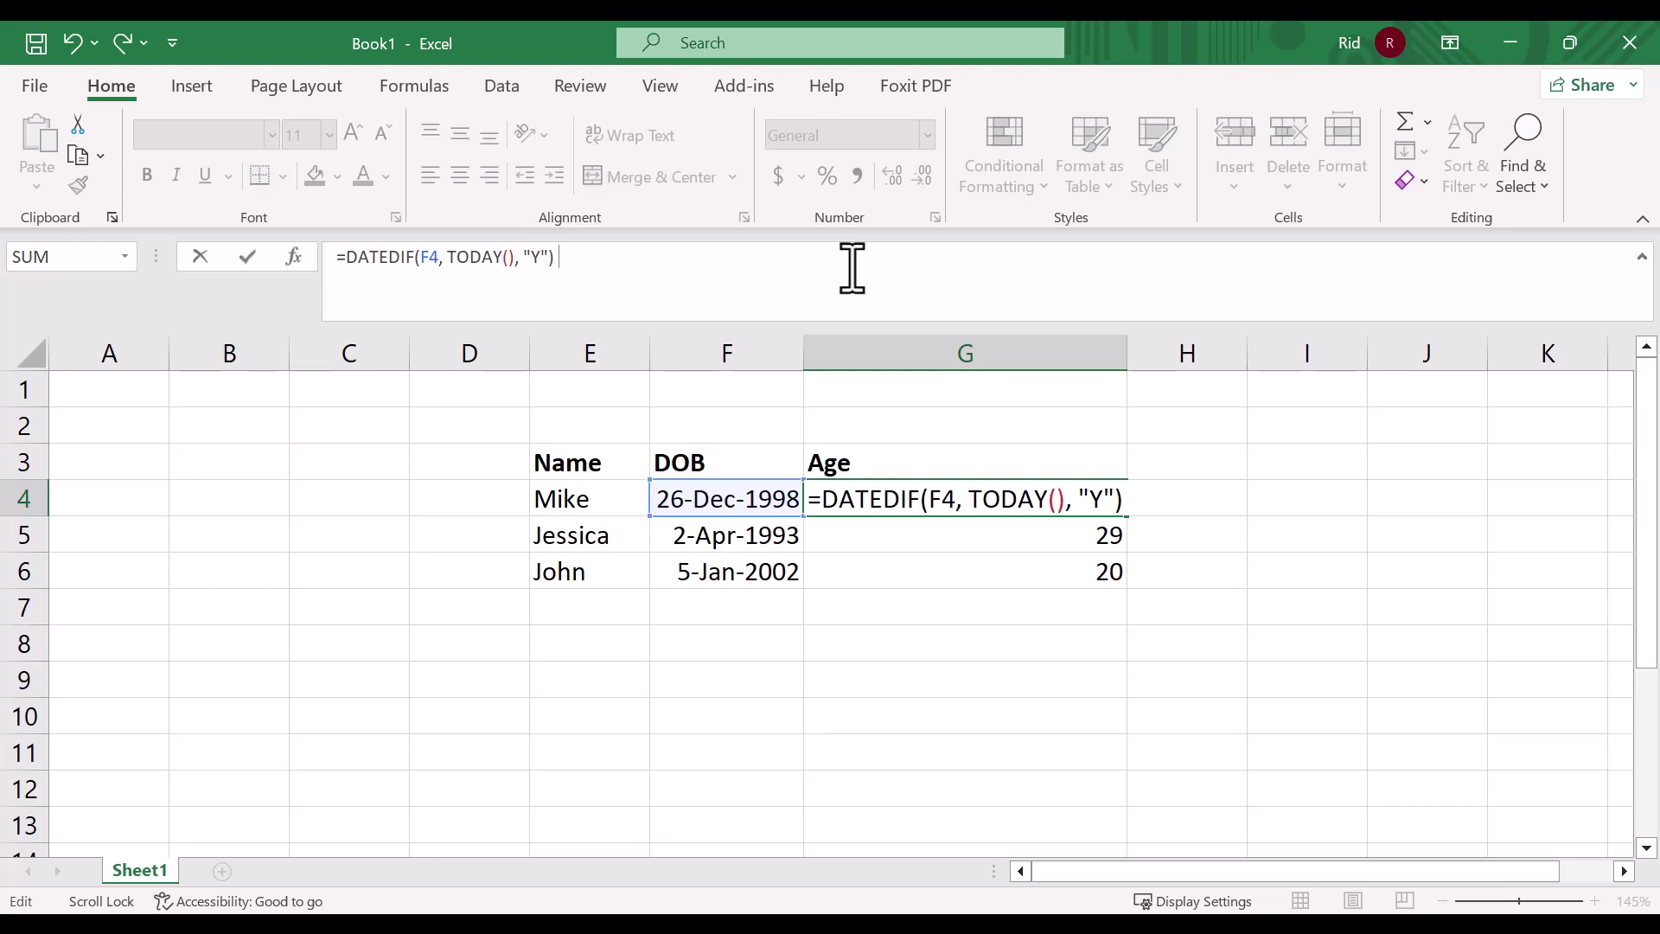
text(& "y)
key(BackSpace)
text(YEAR)
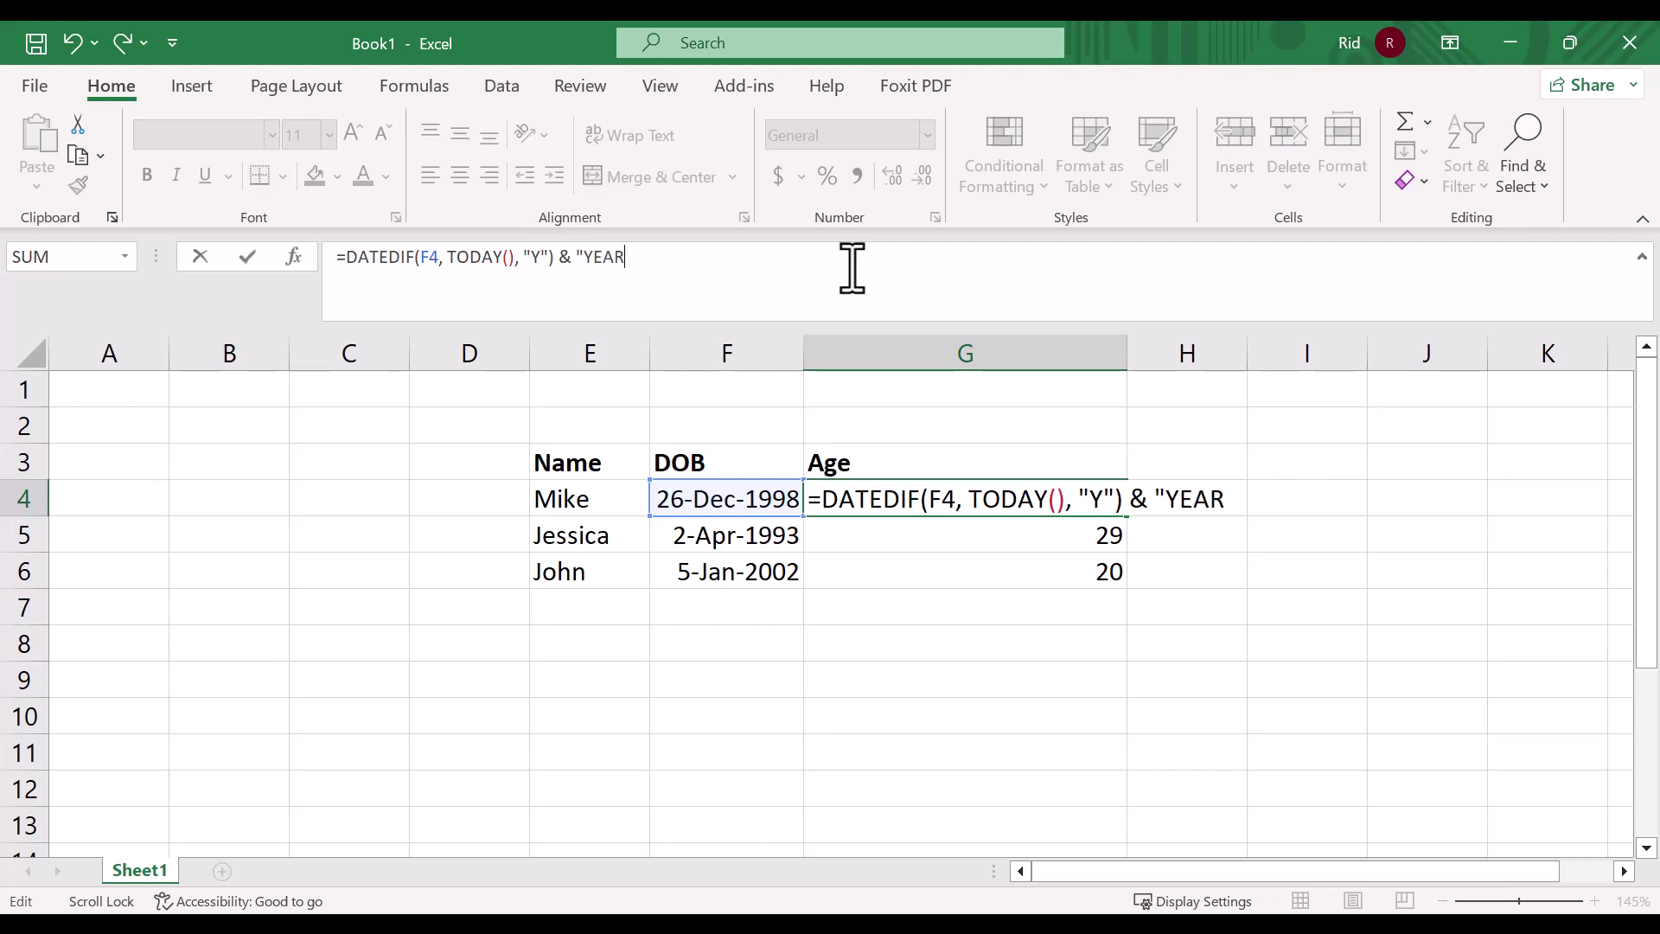
text(S)
text(,)
text( ")
text( &)
Add a copy of DATEDIF(F4, TODAY(), "Y") at the end of G4's formula.
key(shift+space)
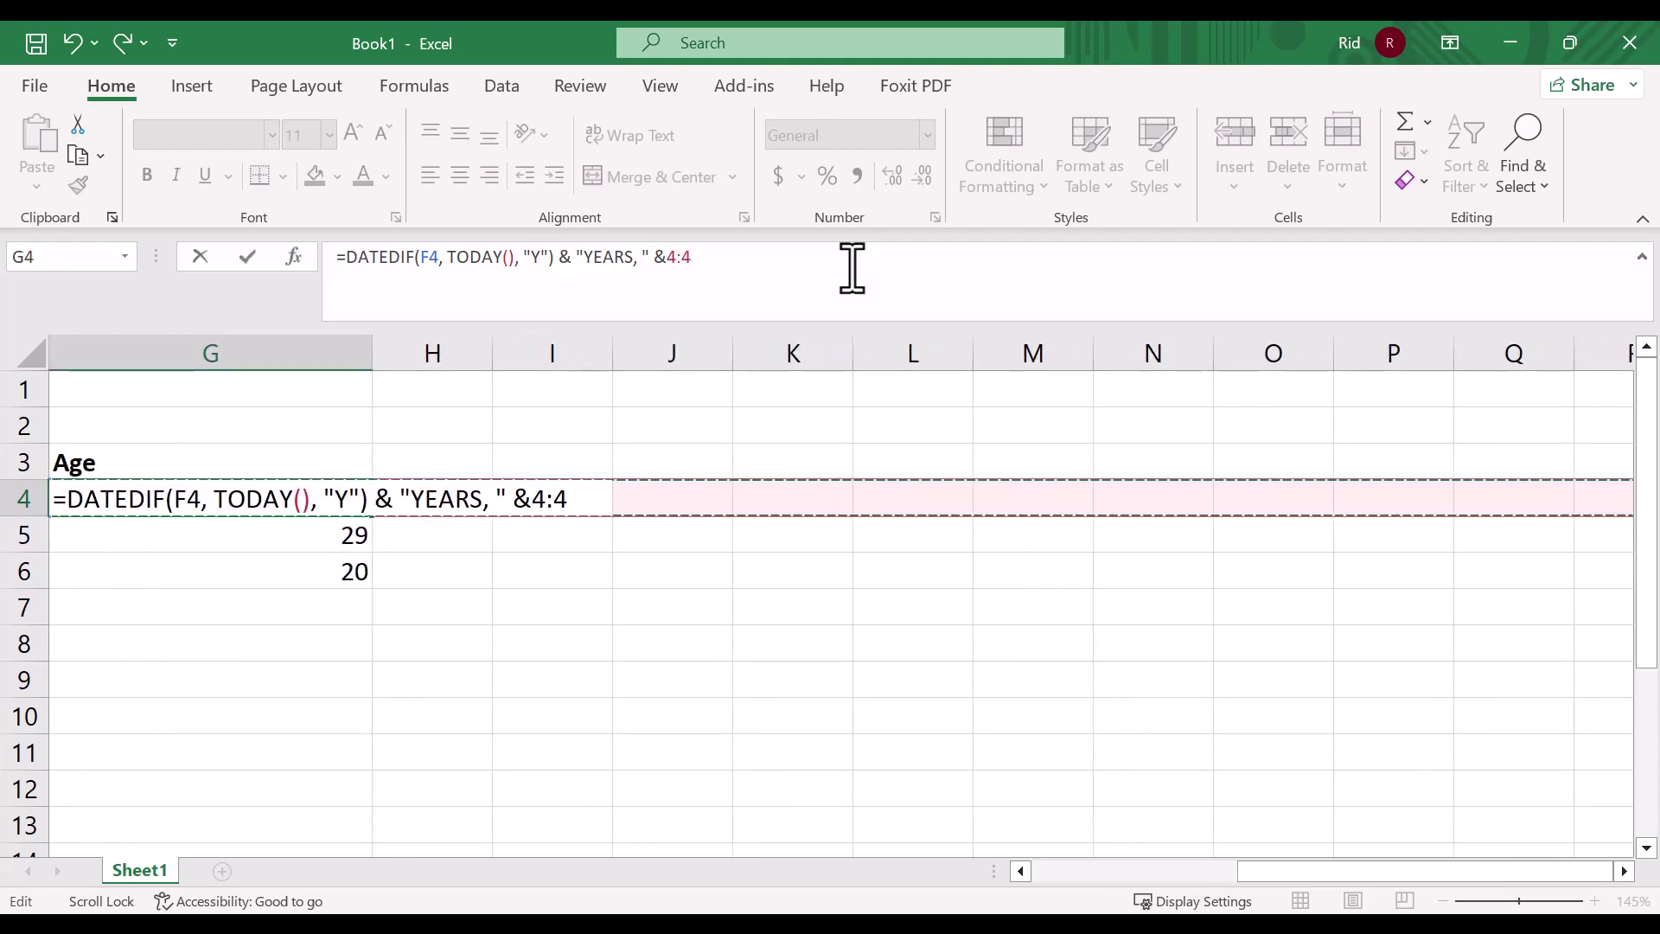
key(BackSpace)
key(BackSpace)
key(BackSpace)
text(DAT)
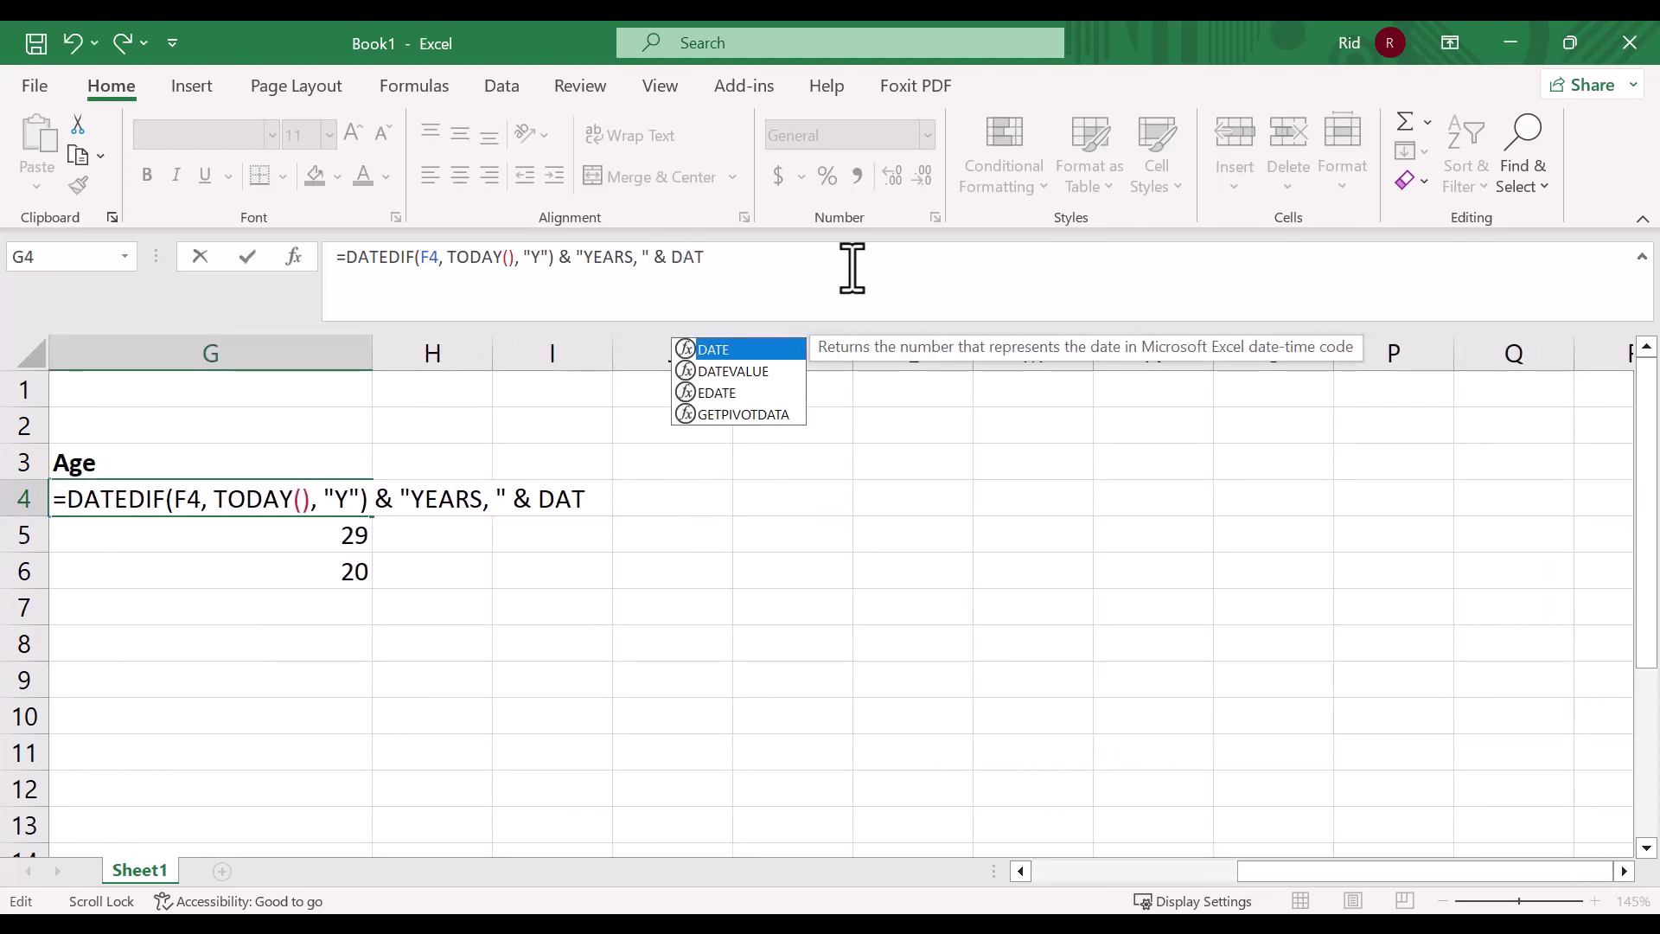
text(EDIF()
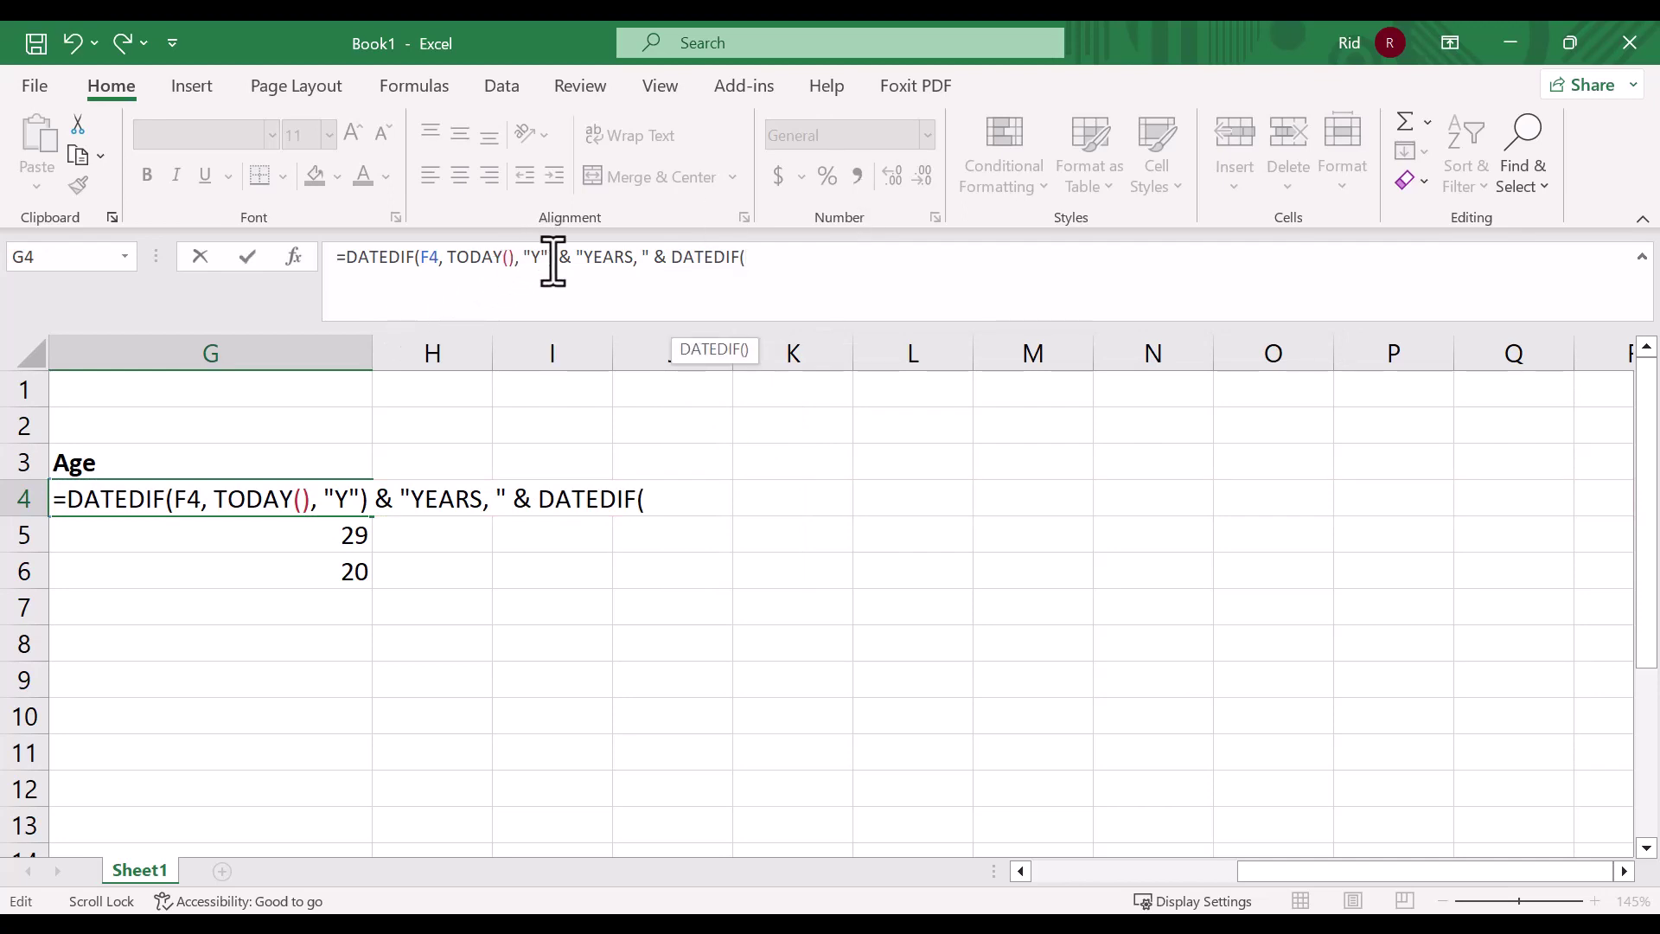
drag(558, 257, 352, 257)
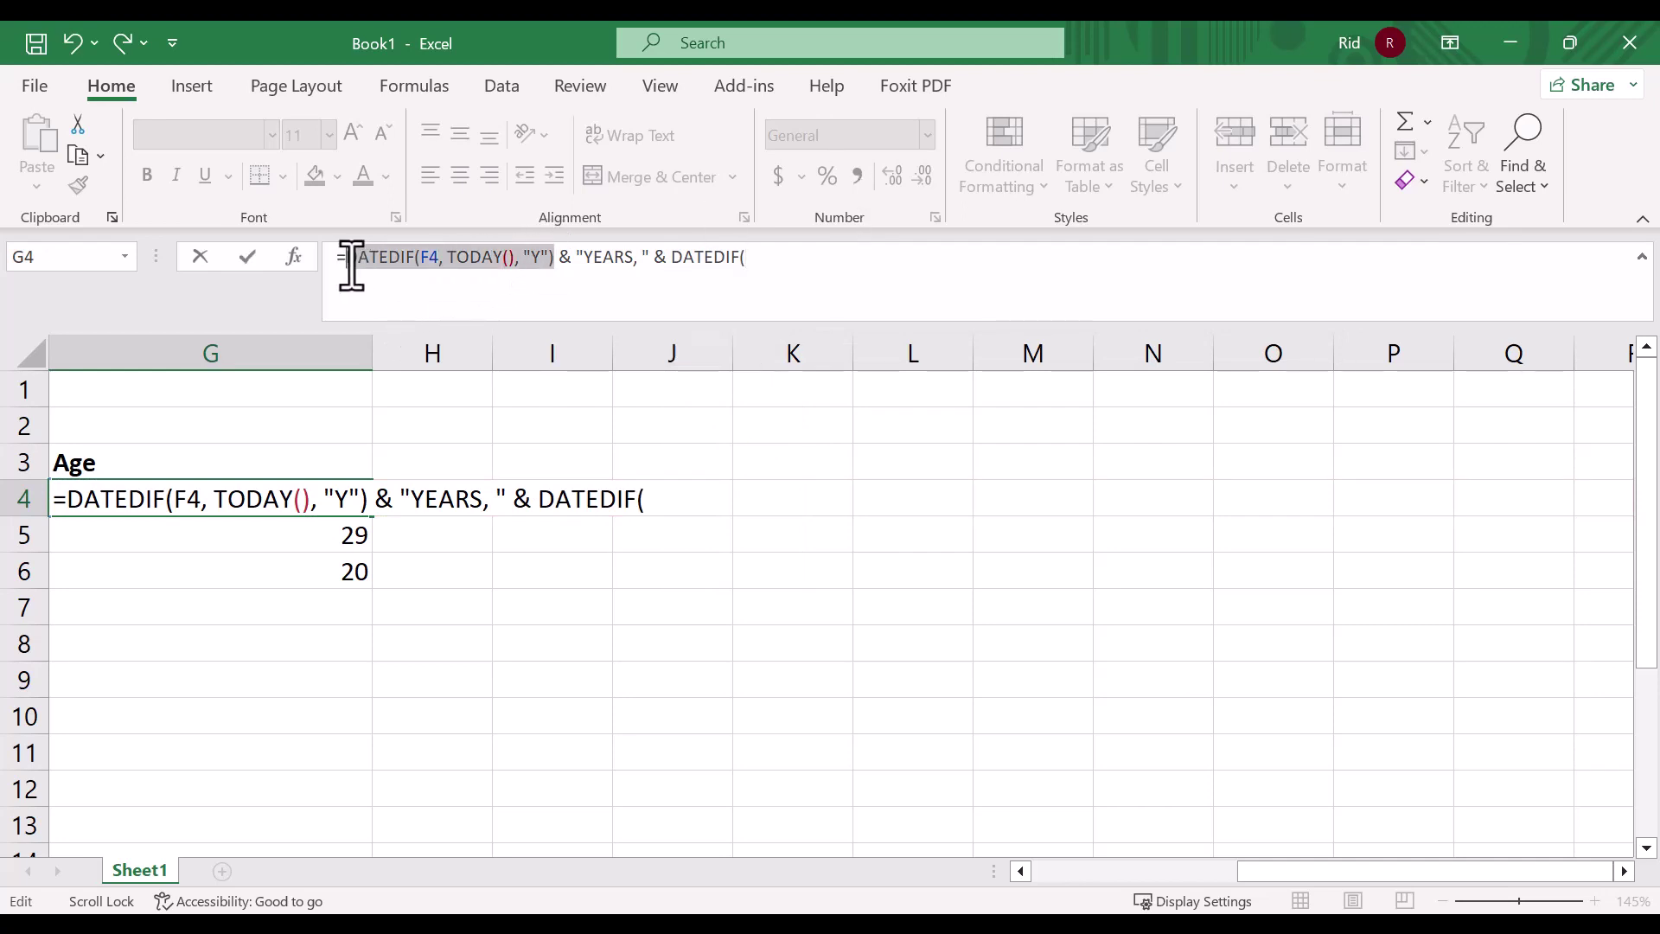
drag(747, 257, 679, 257)
key(ctrl+v)
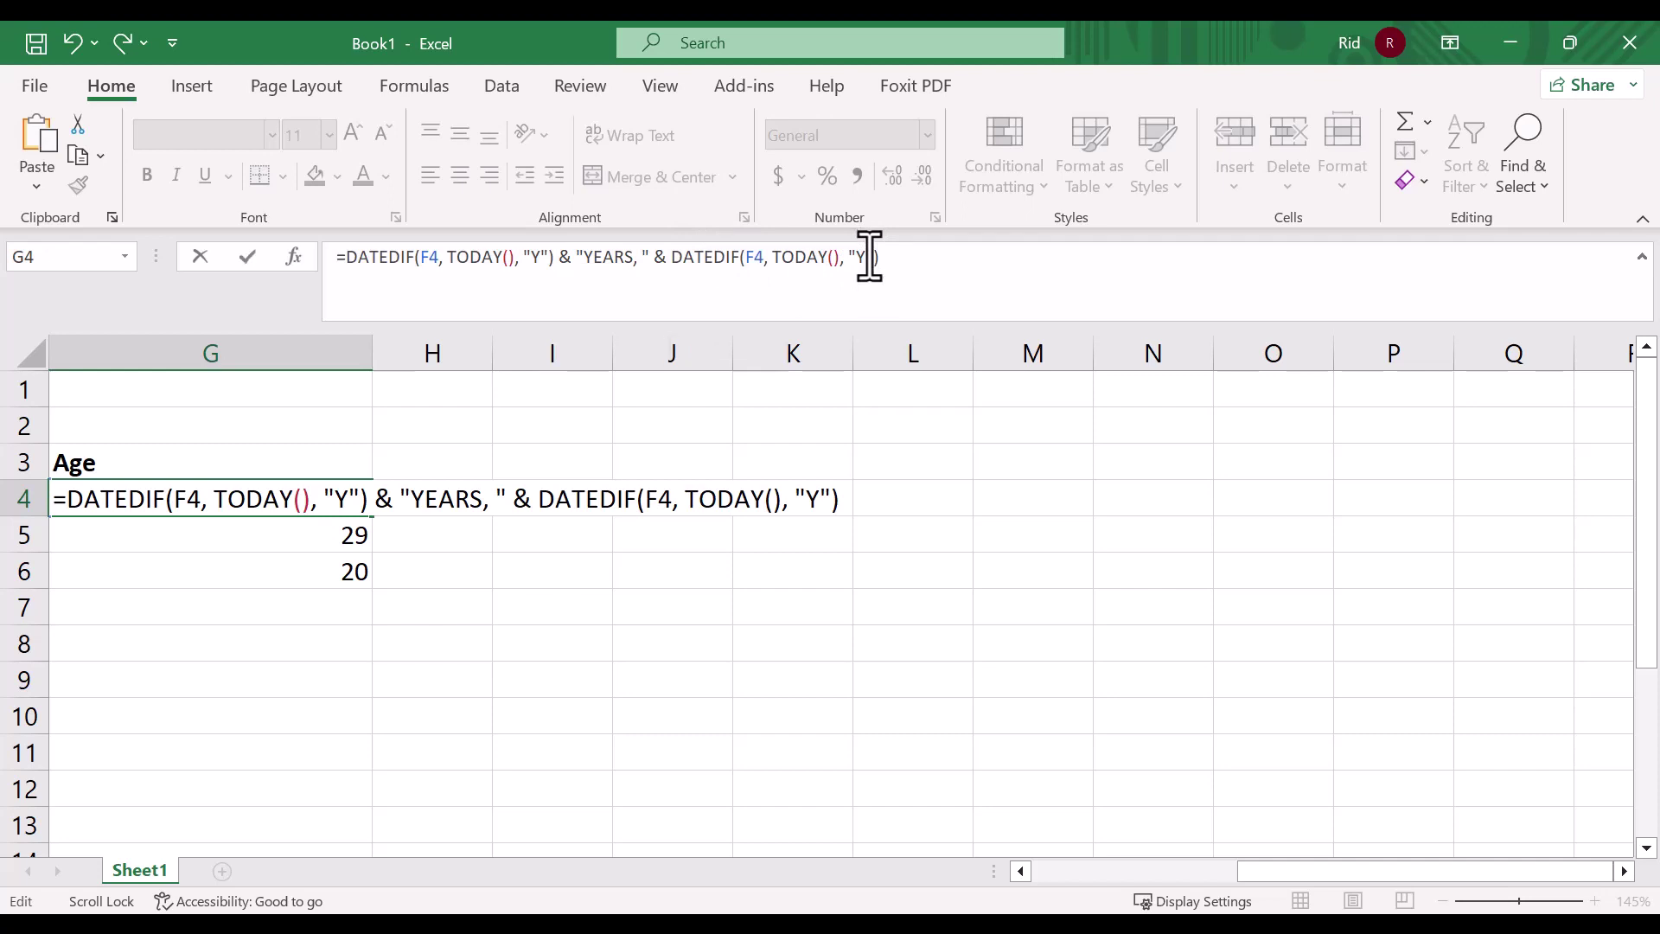
Change the second DATEDIF's unit to "YM" and append & "MONTHS, " & to the formula.
click(868, 258)
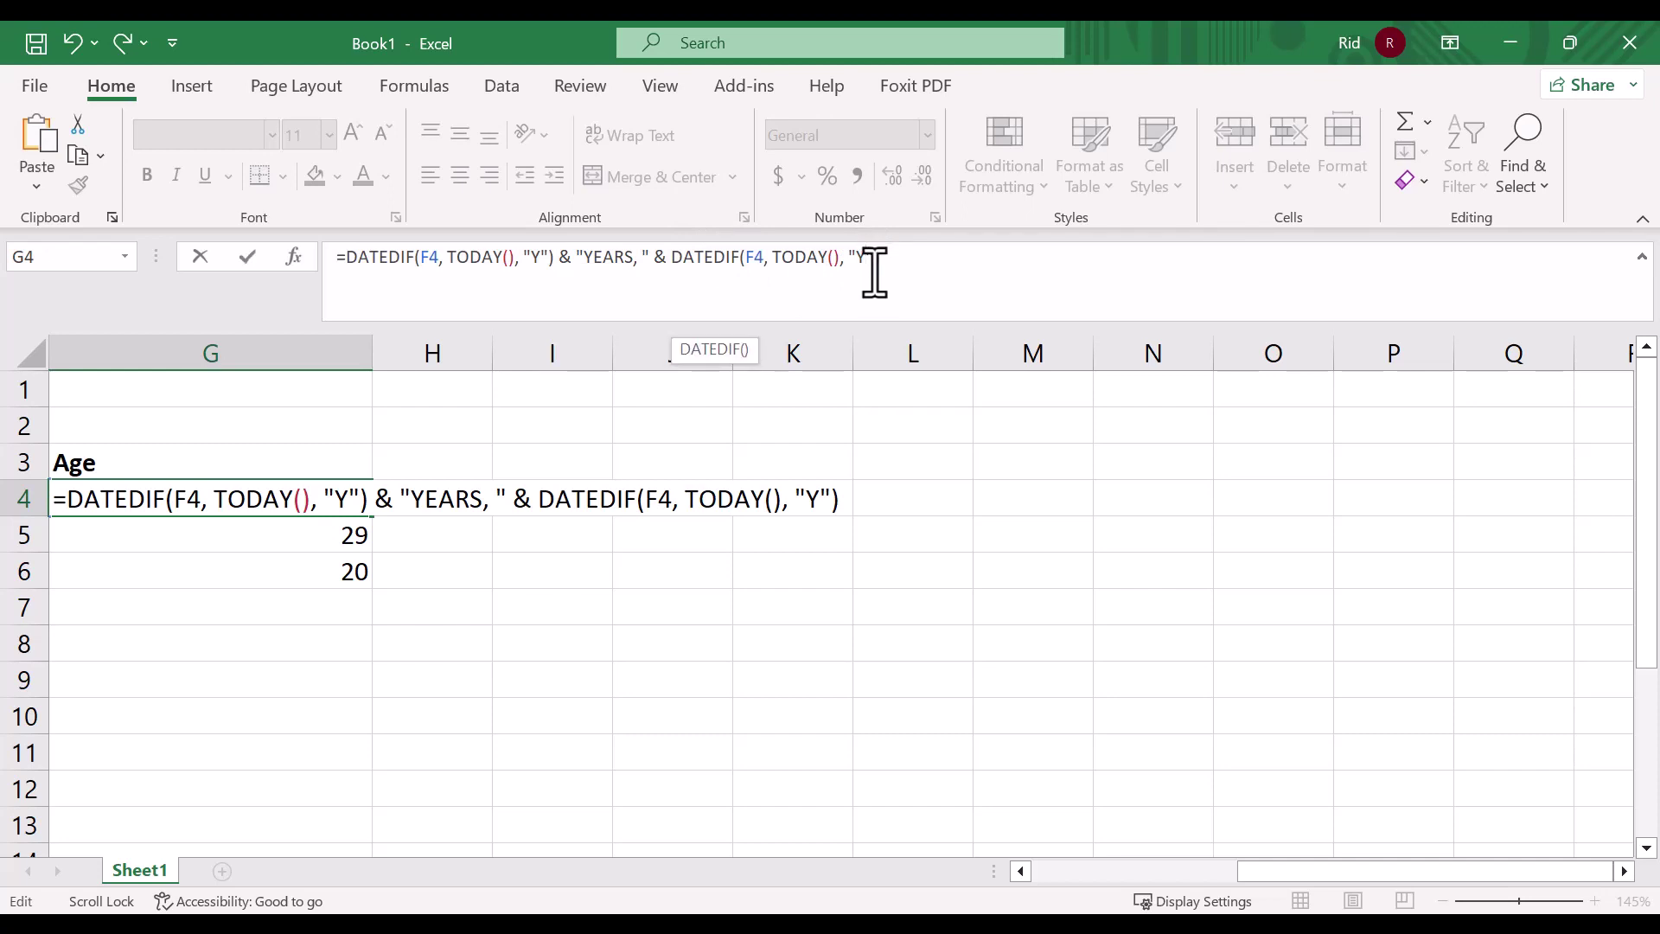
key(BackSpace)
text(y)
key(BackSpace)
text(YM)
click(927, 262)
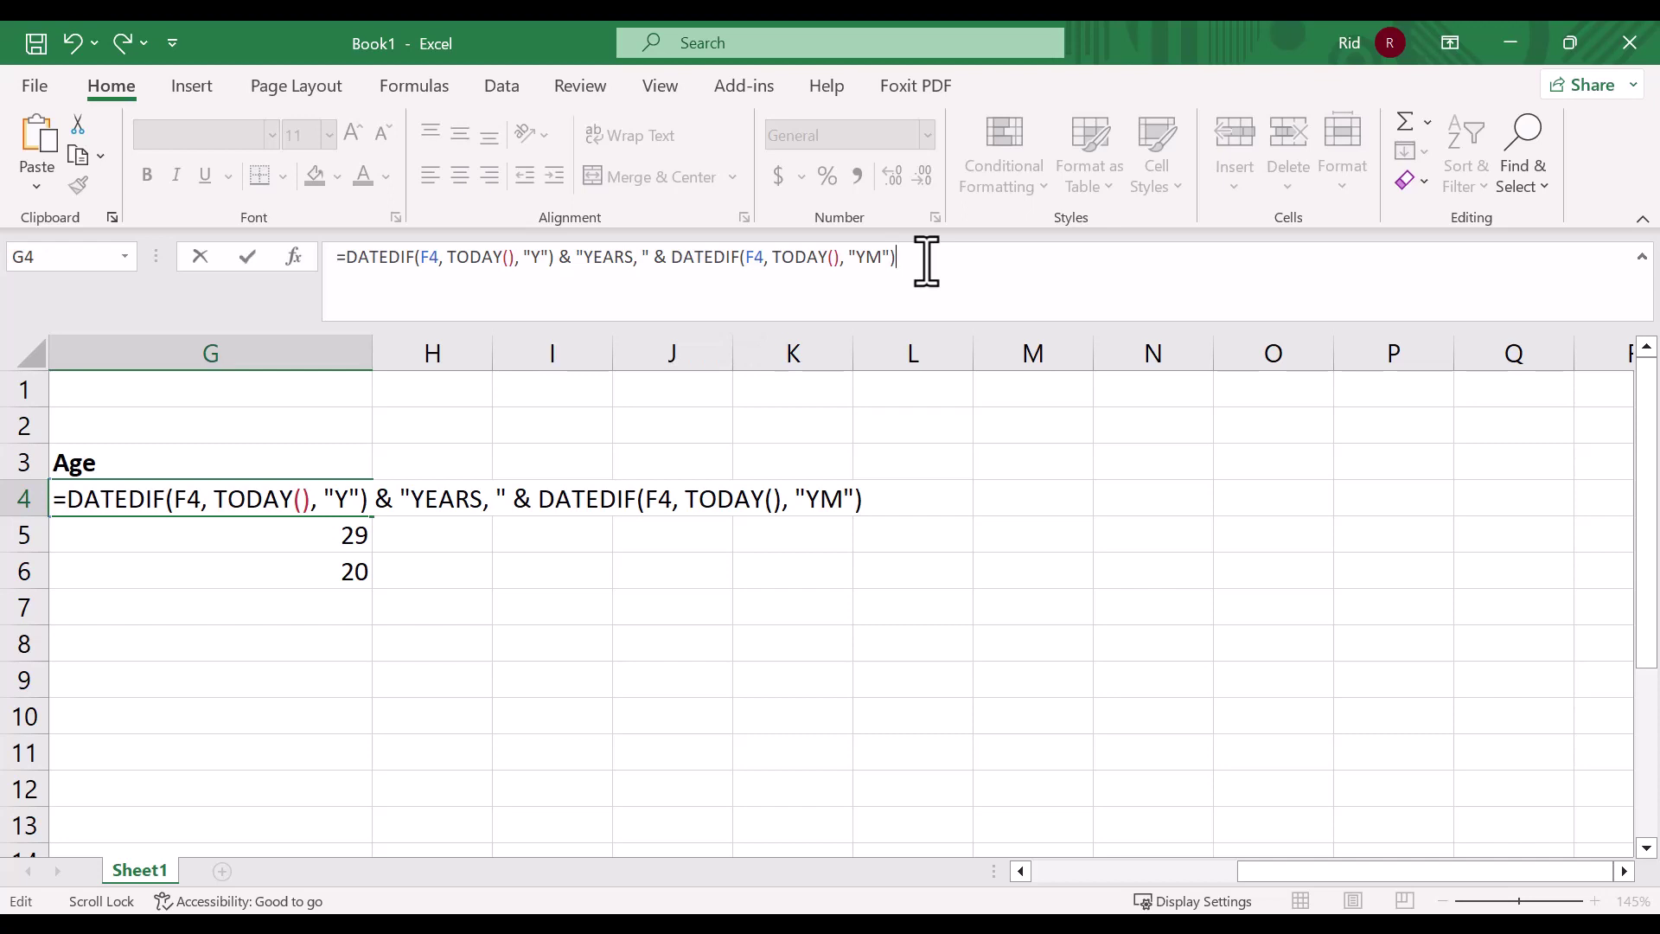
text(& "MONTHS,)
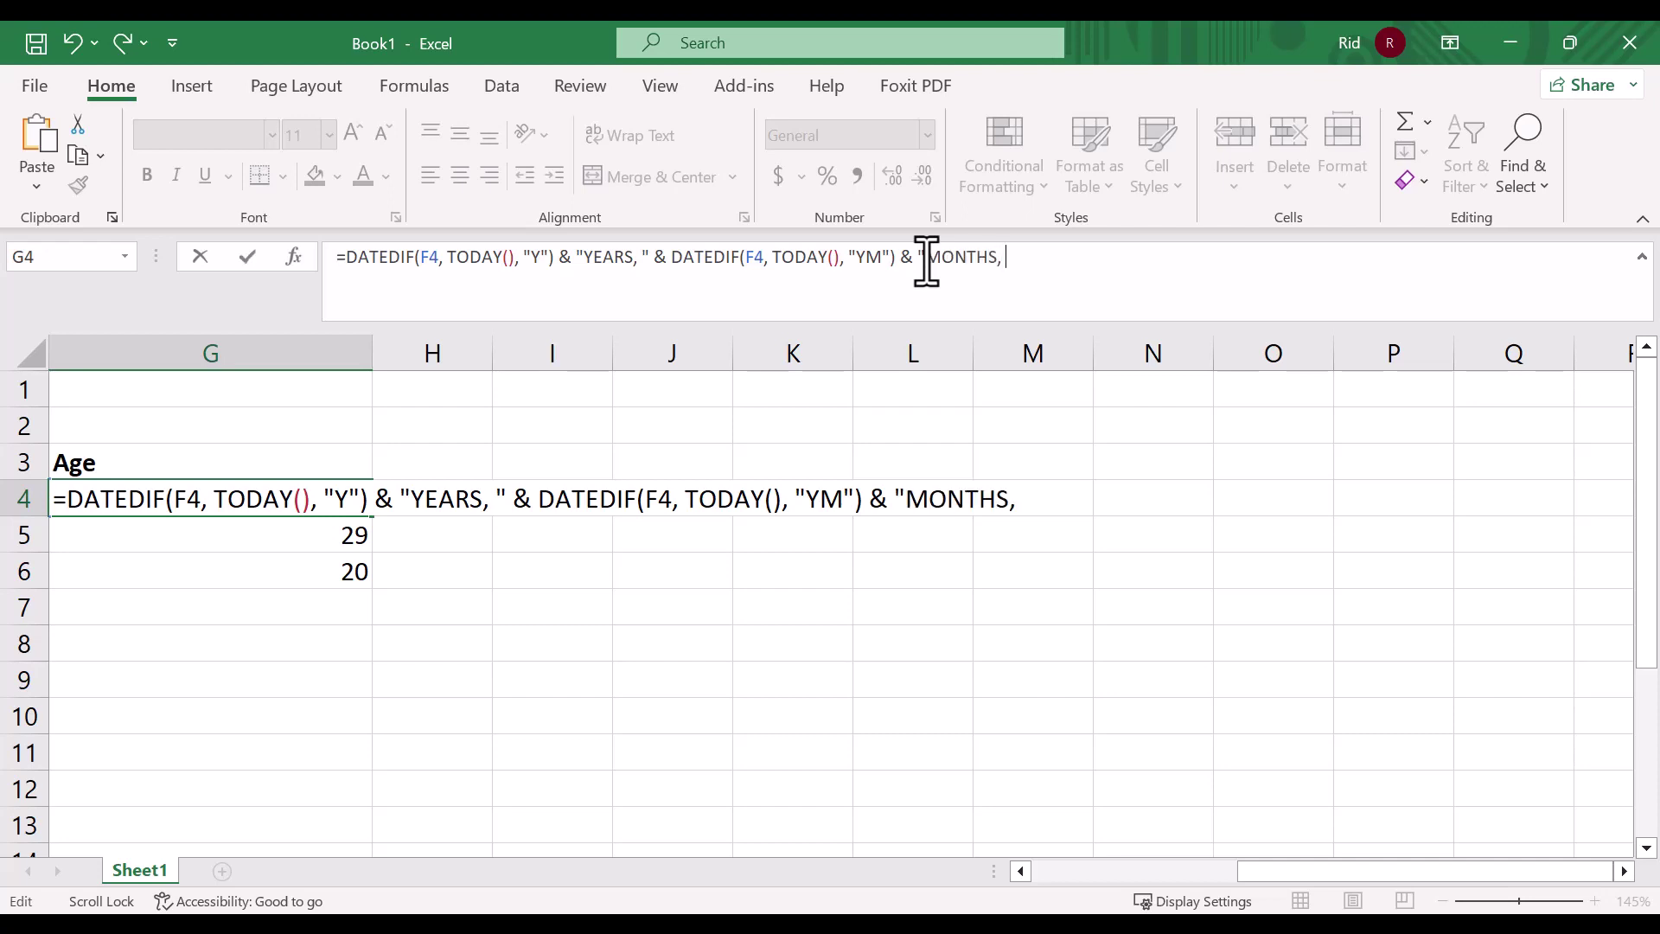
text( ")
text(&)
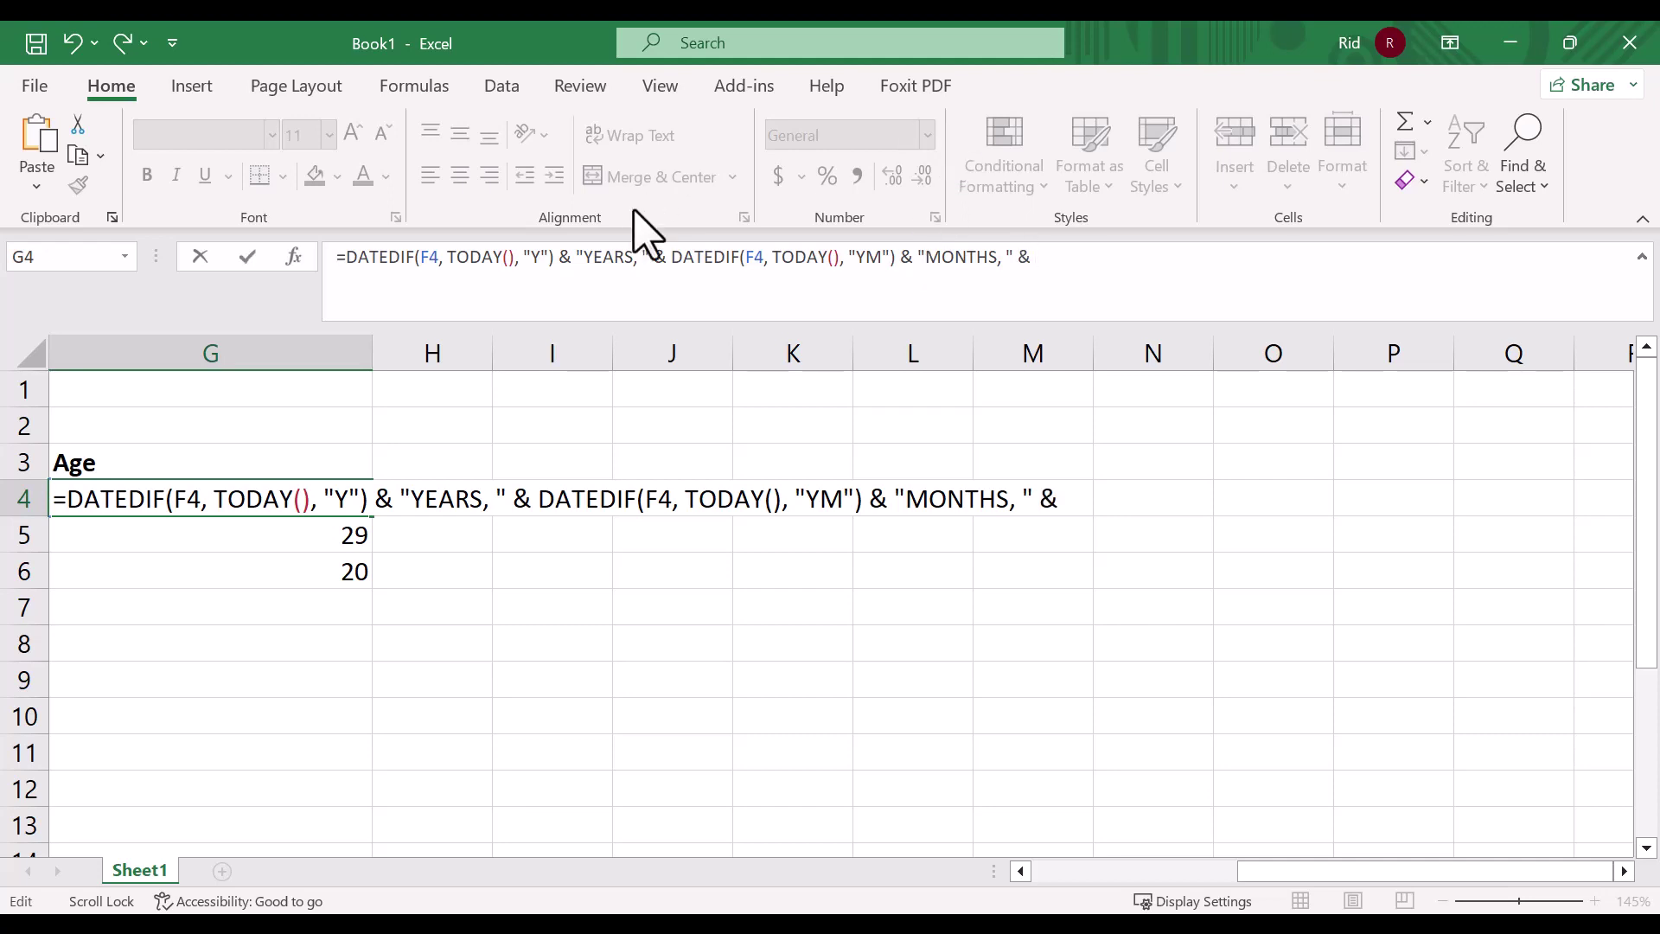
Append a copy of the "YM" DATEDIF expression to G4's formula and change the copy's unit to "MD".
drag(673, 259, 901, 259)
key(ctrl+c)
click(1079, 257)
key(ctrl+v)
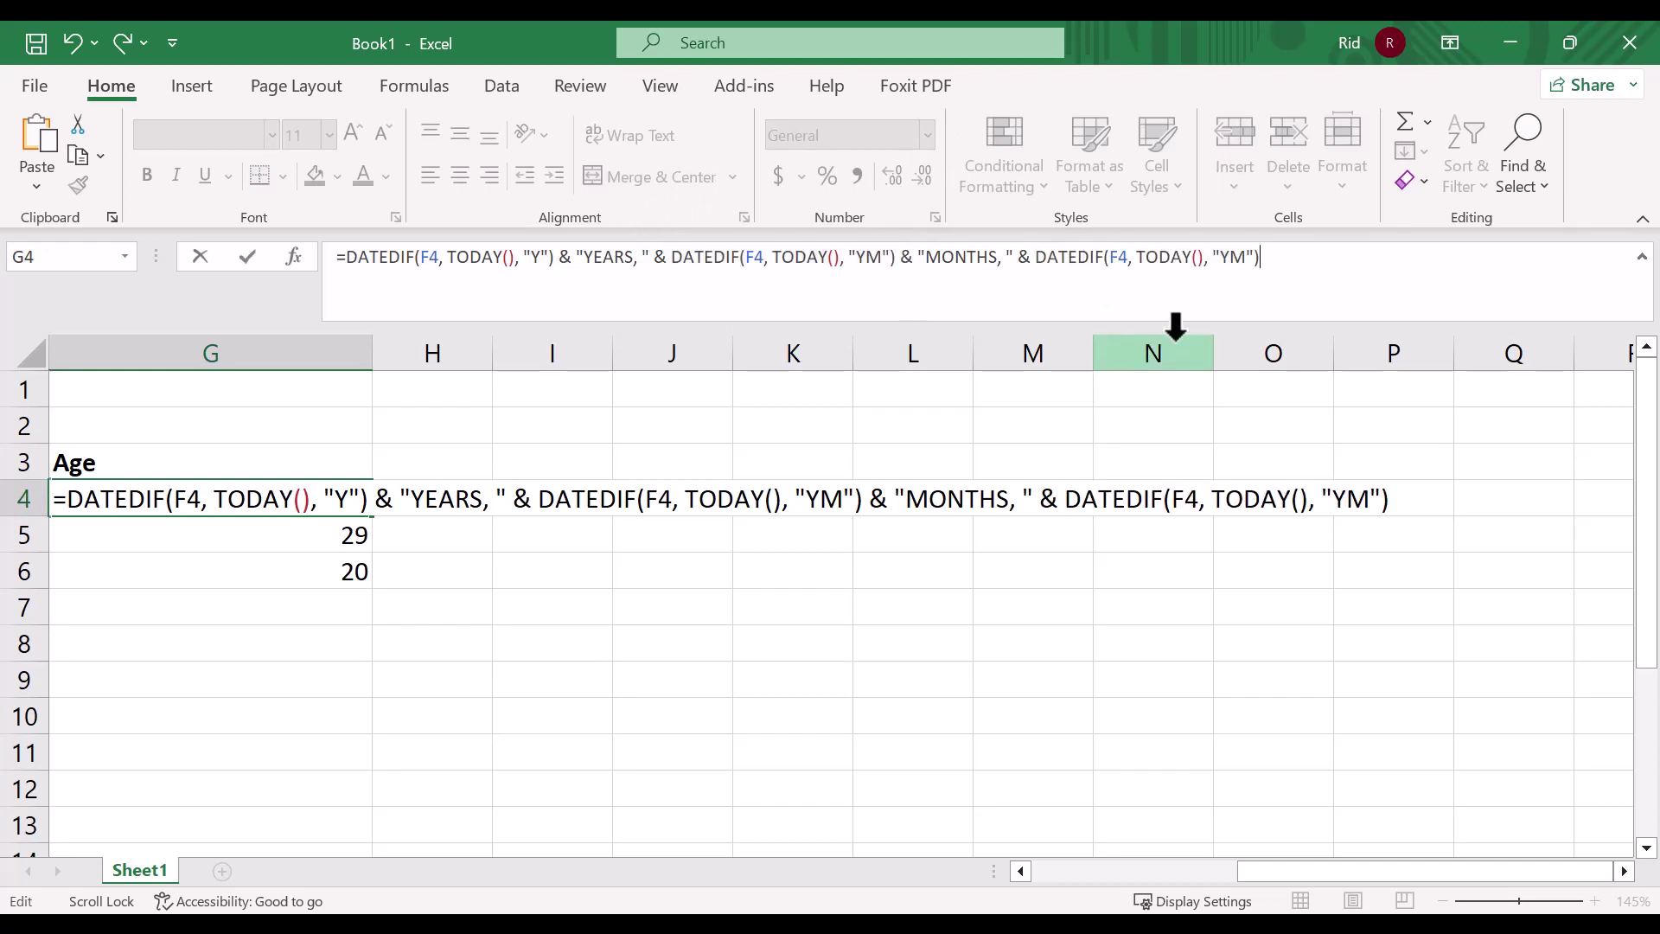
click(1249, 271)
key(BackSpace)
key(BackSpace)
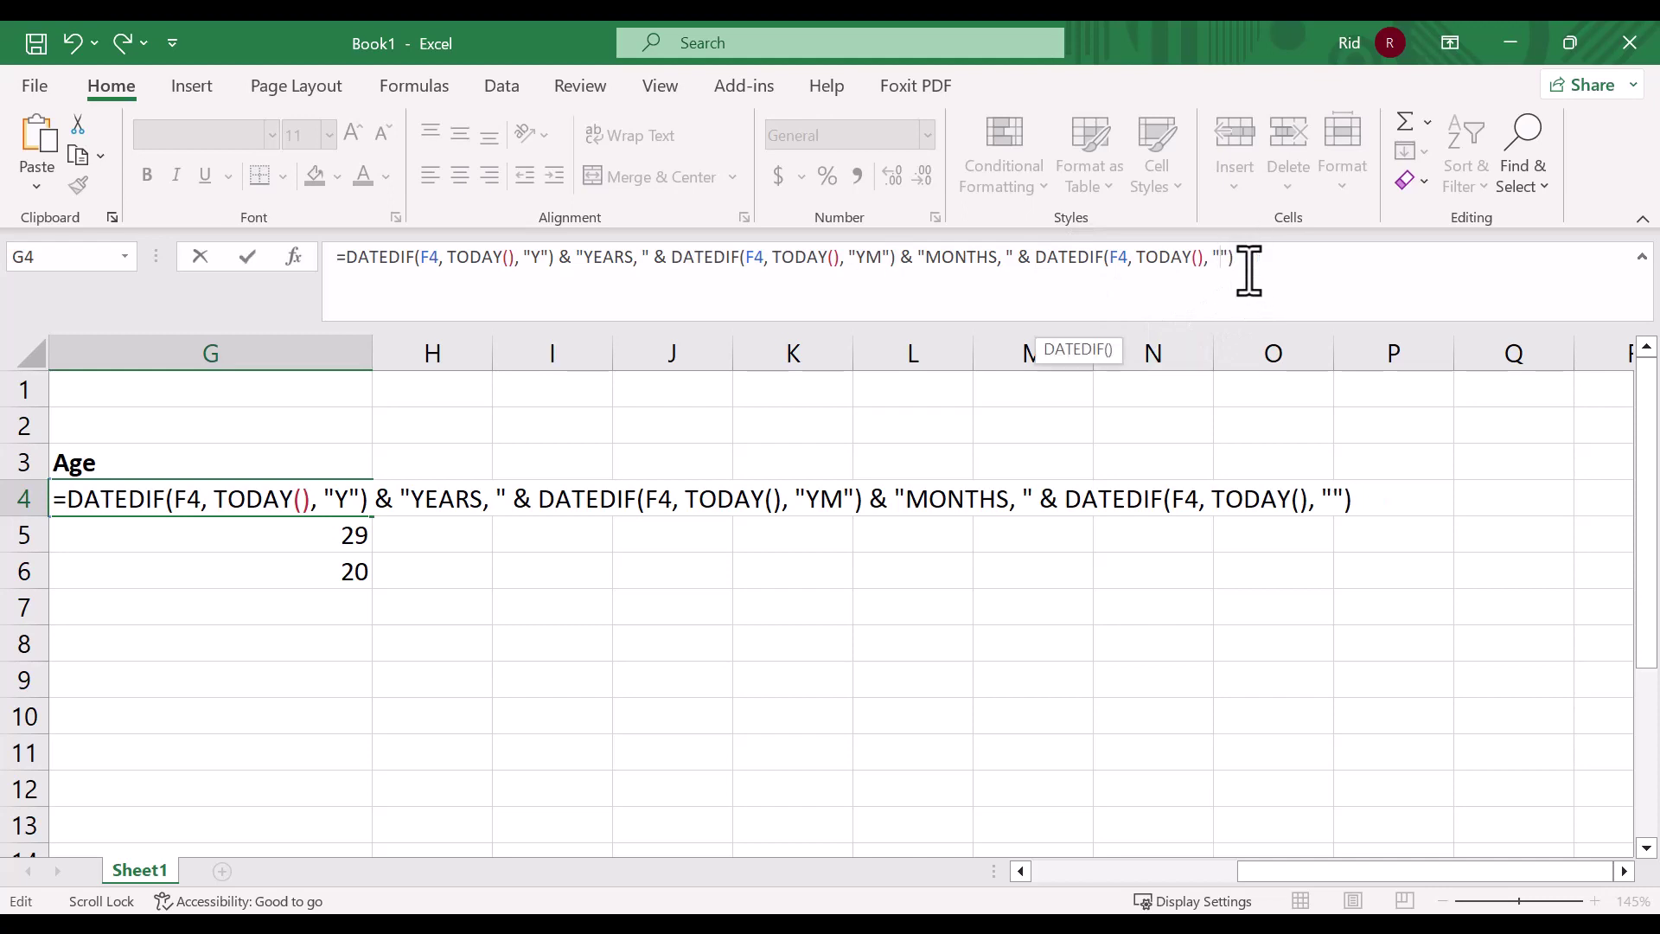
text(MD"))
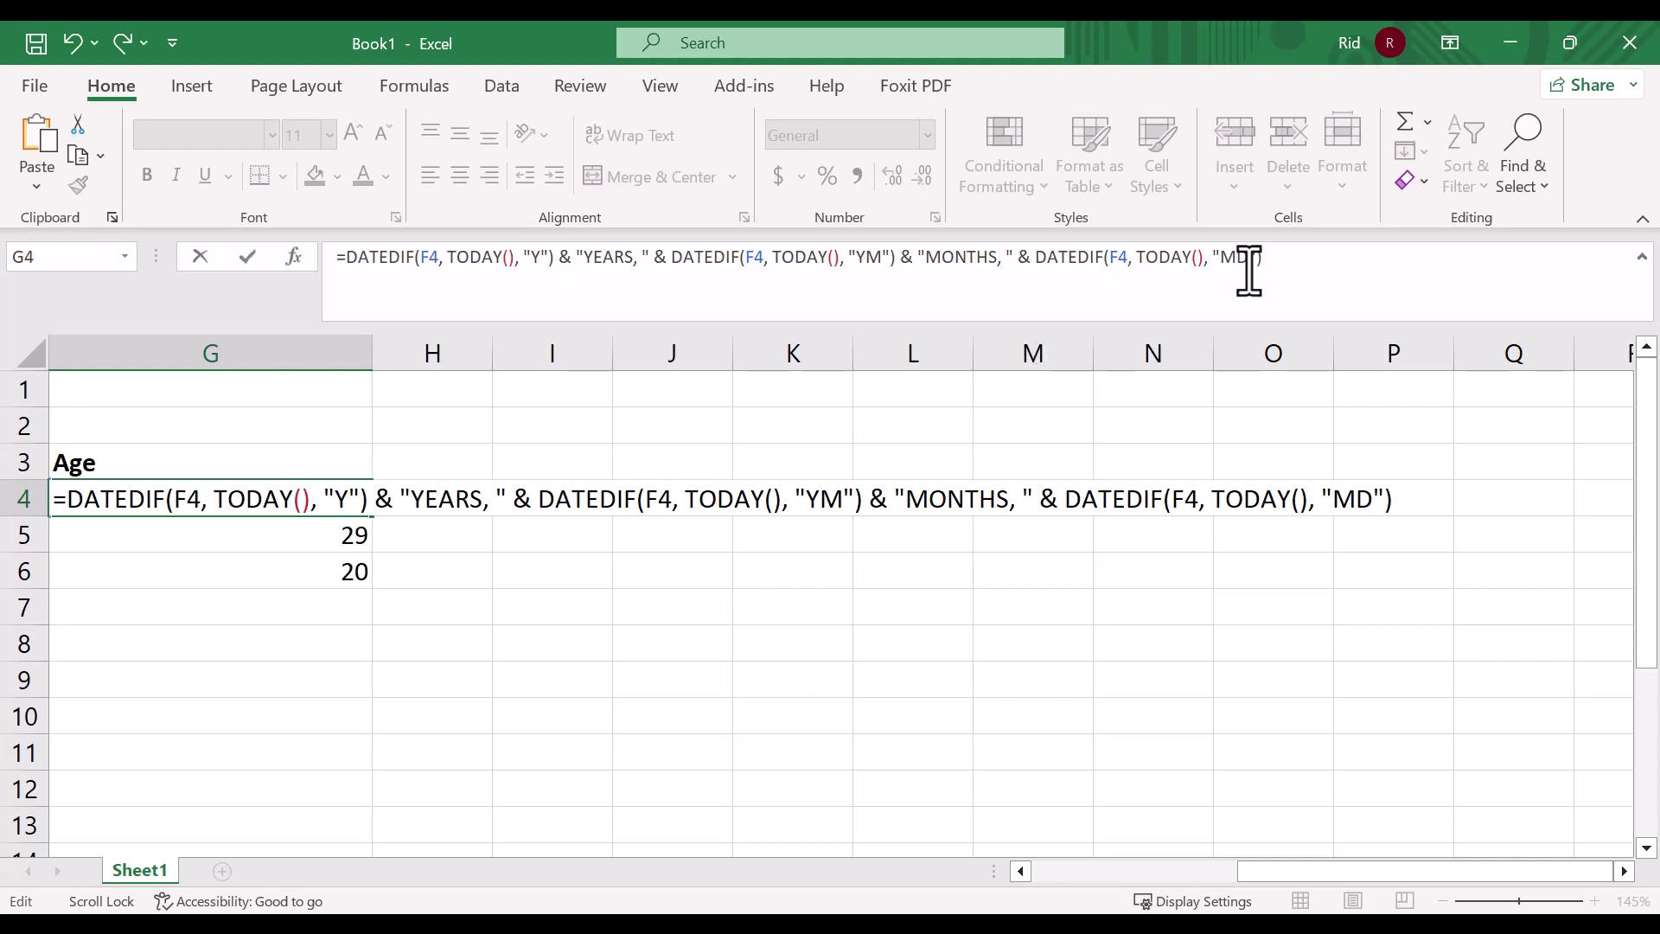
Finish G4's formula with & "MONTHS.", reject the suggested correction, add the missing closing quote and commit it.
text( & "MONTHS.)
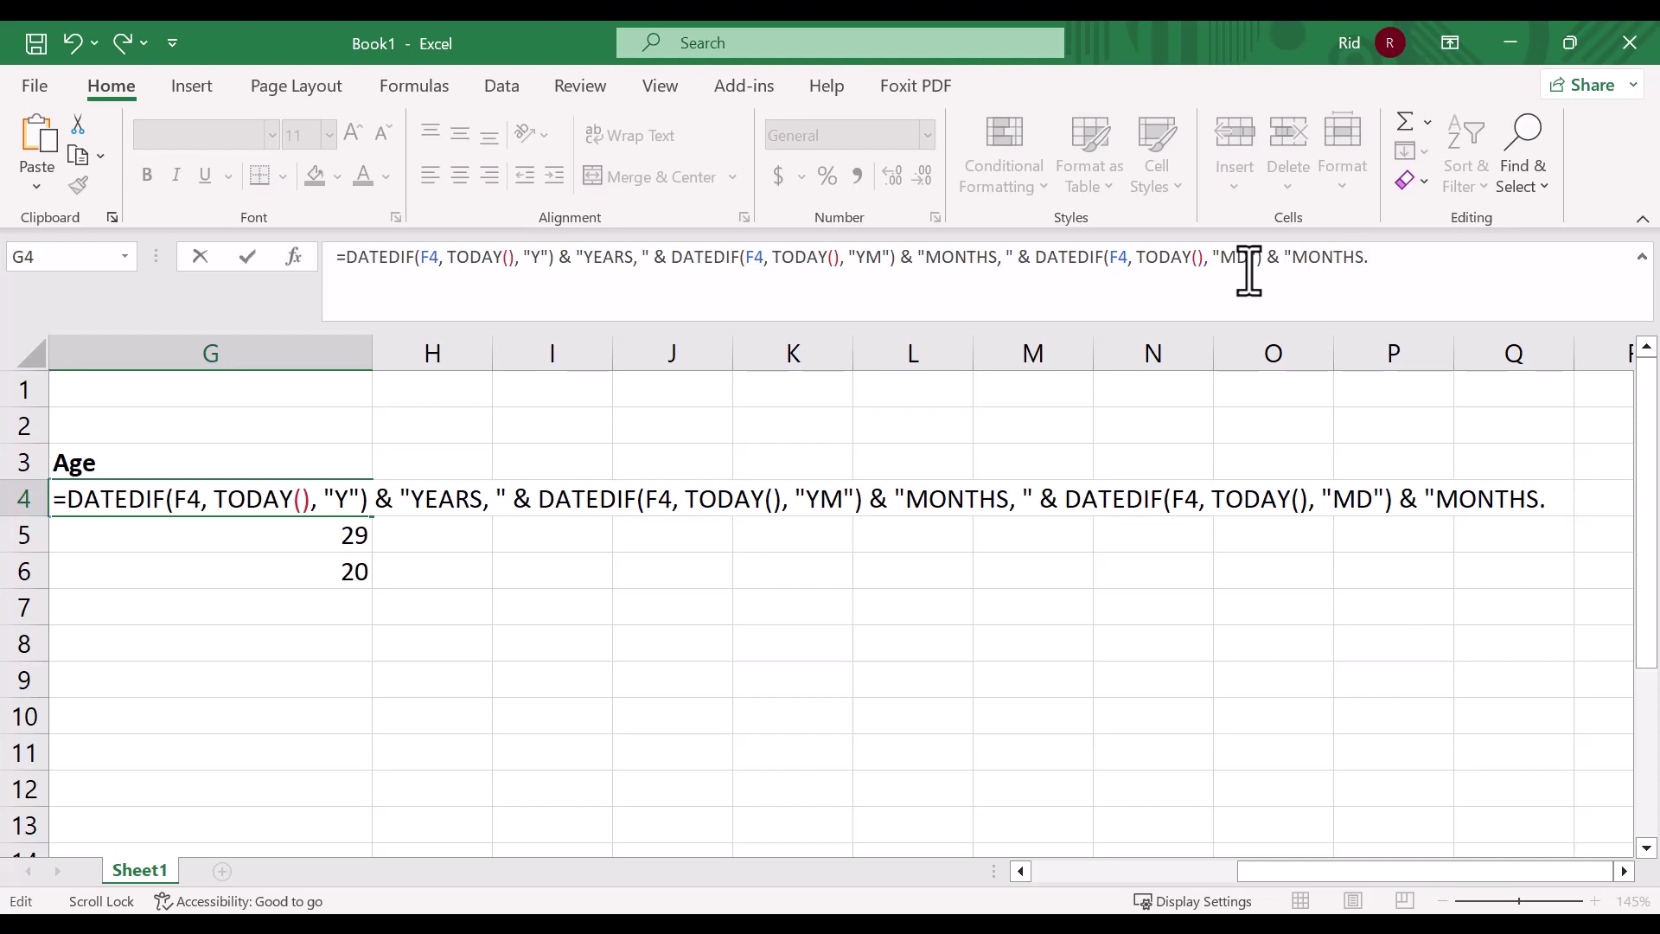
key(Return)
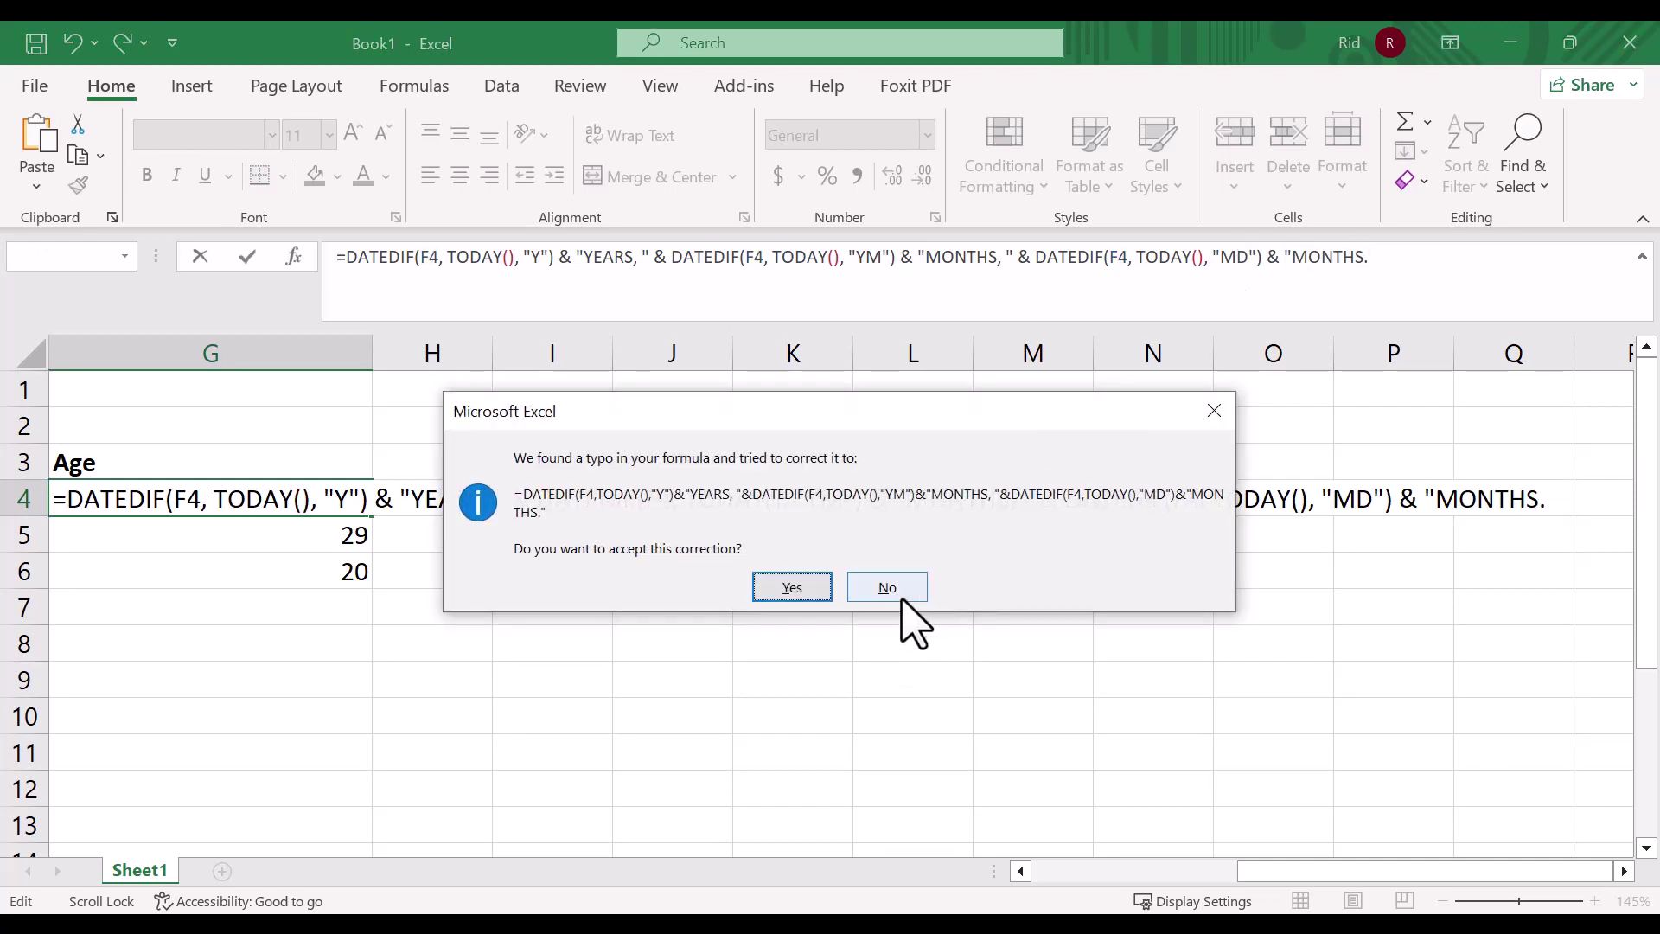
click(903, 592)
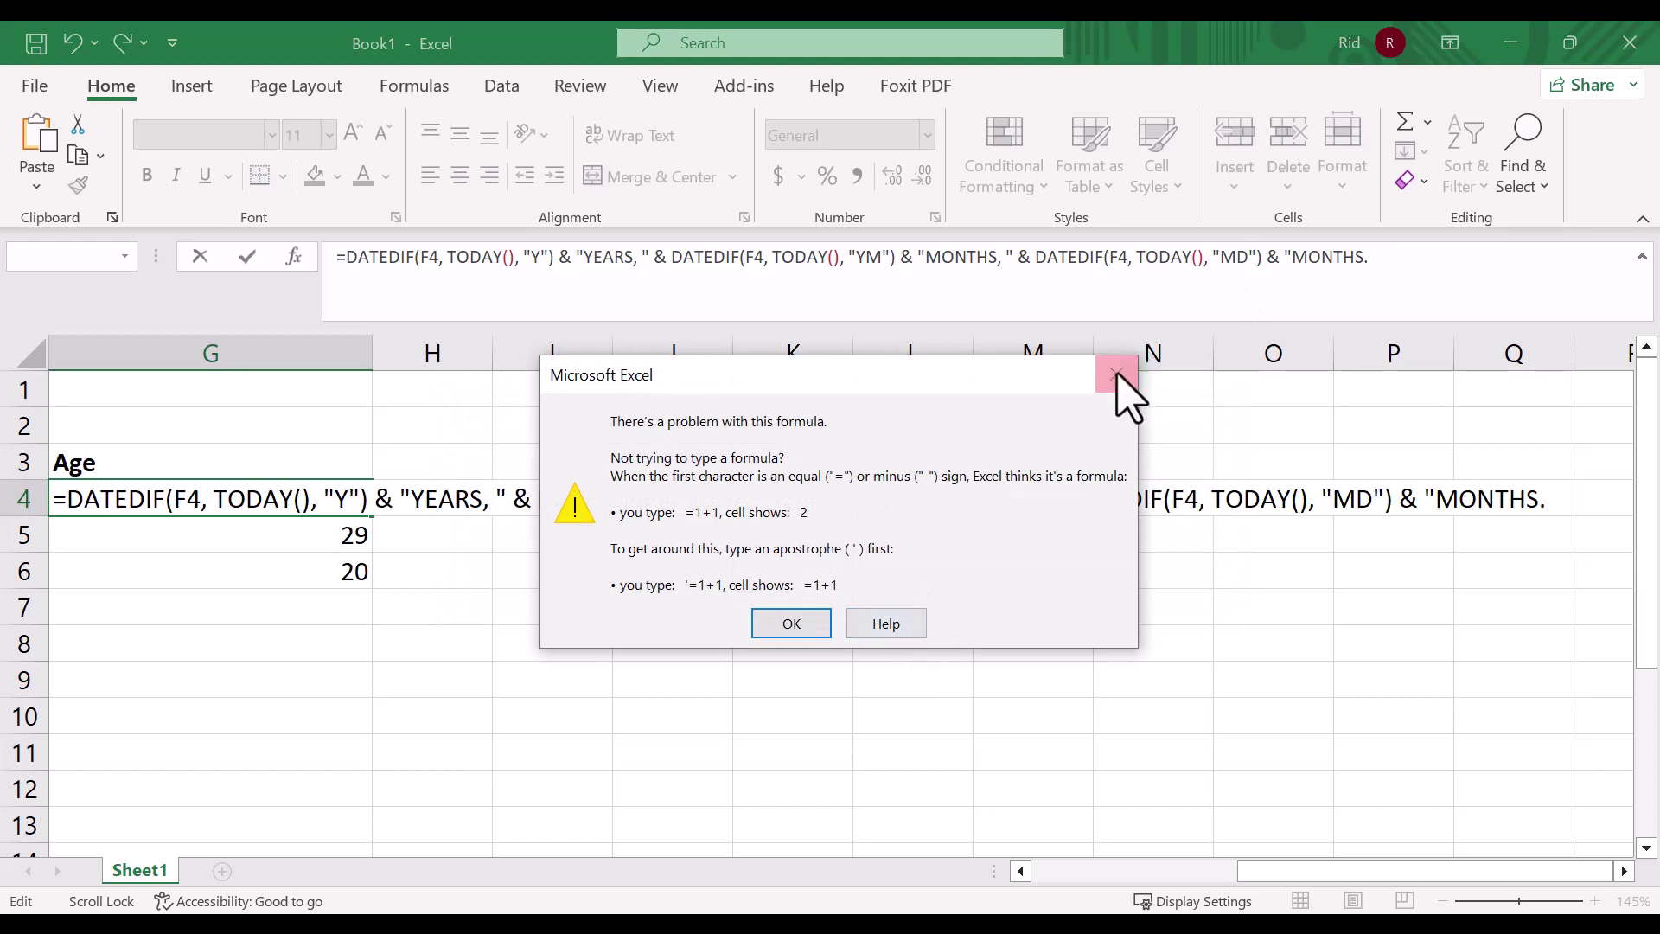
click(1116, 374)
click(1411, 266)
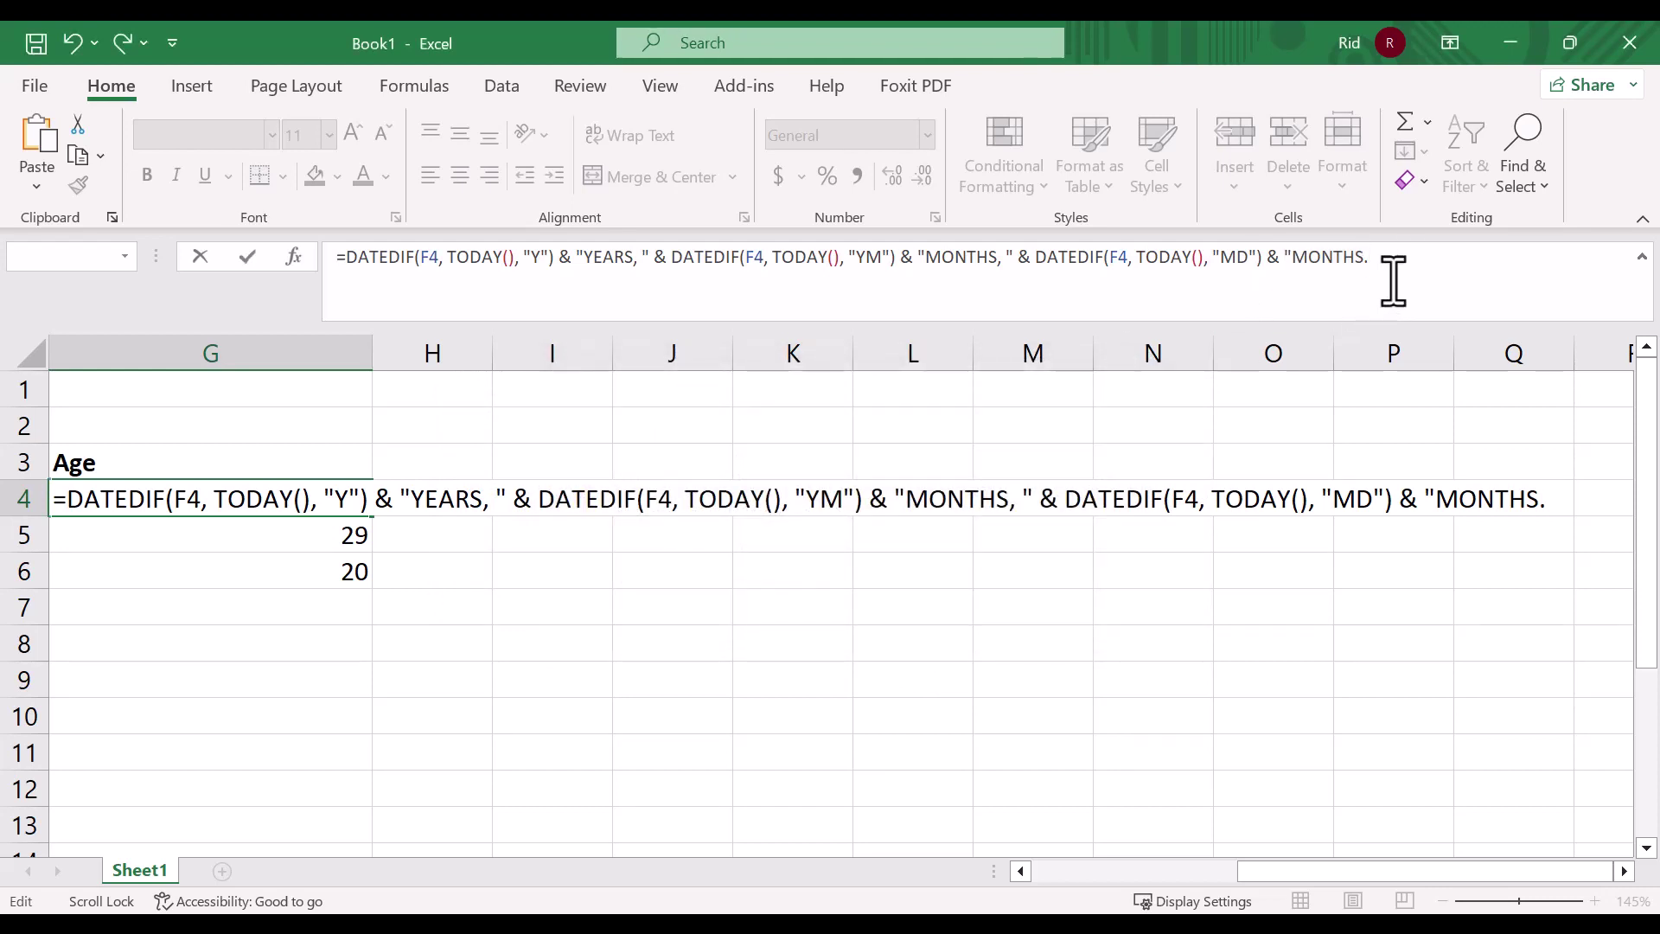
text(")
key(Return)
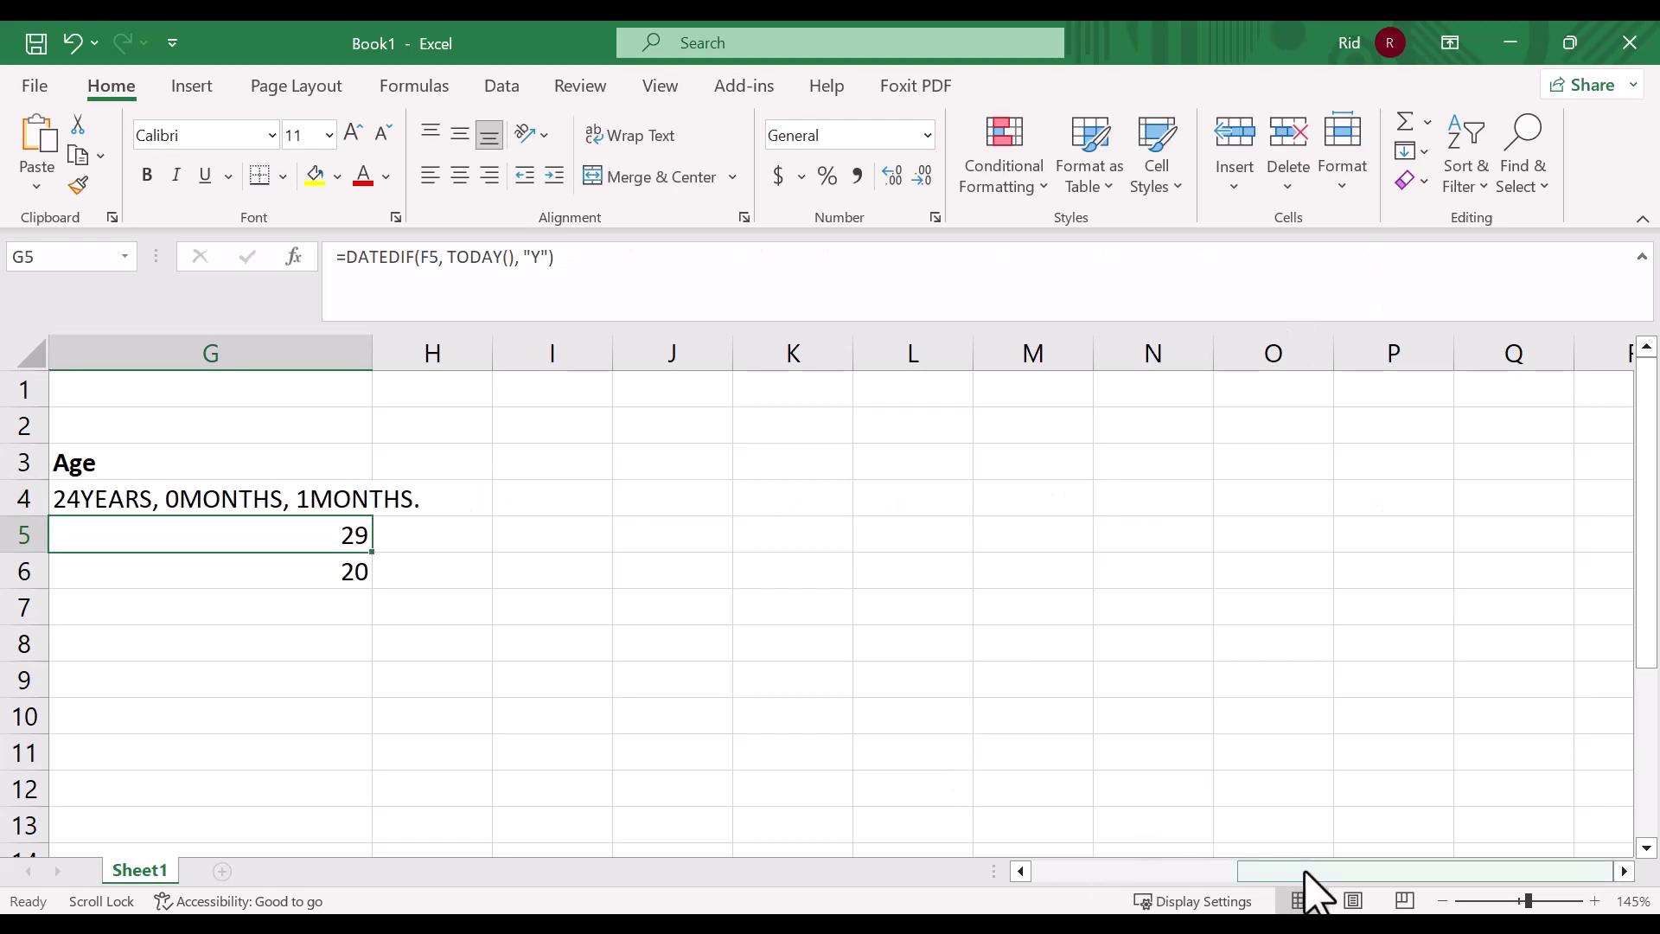
drag(1305, 872, 1134, 886)
drag(1128, 899, 1100, 893)
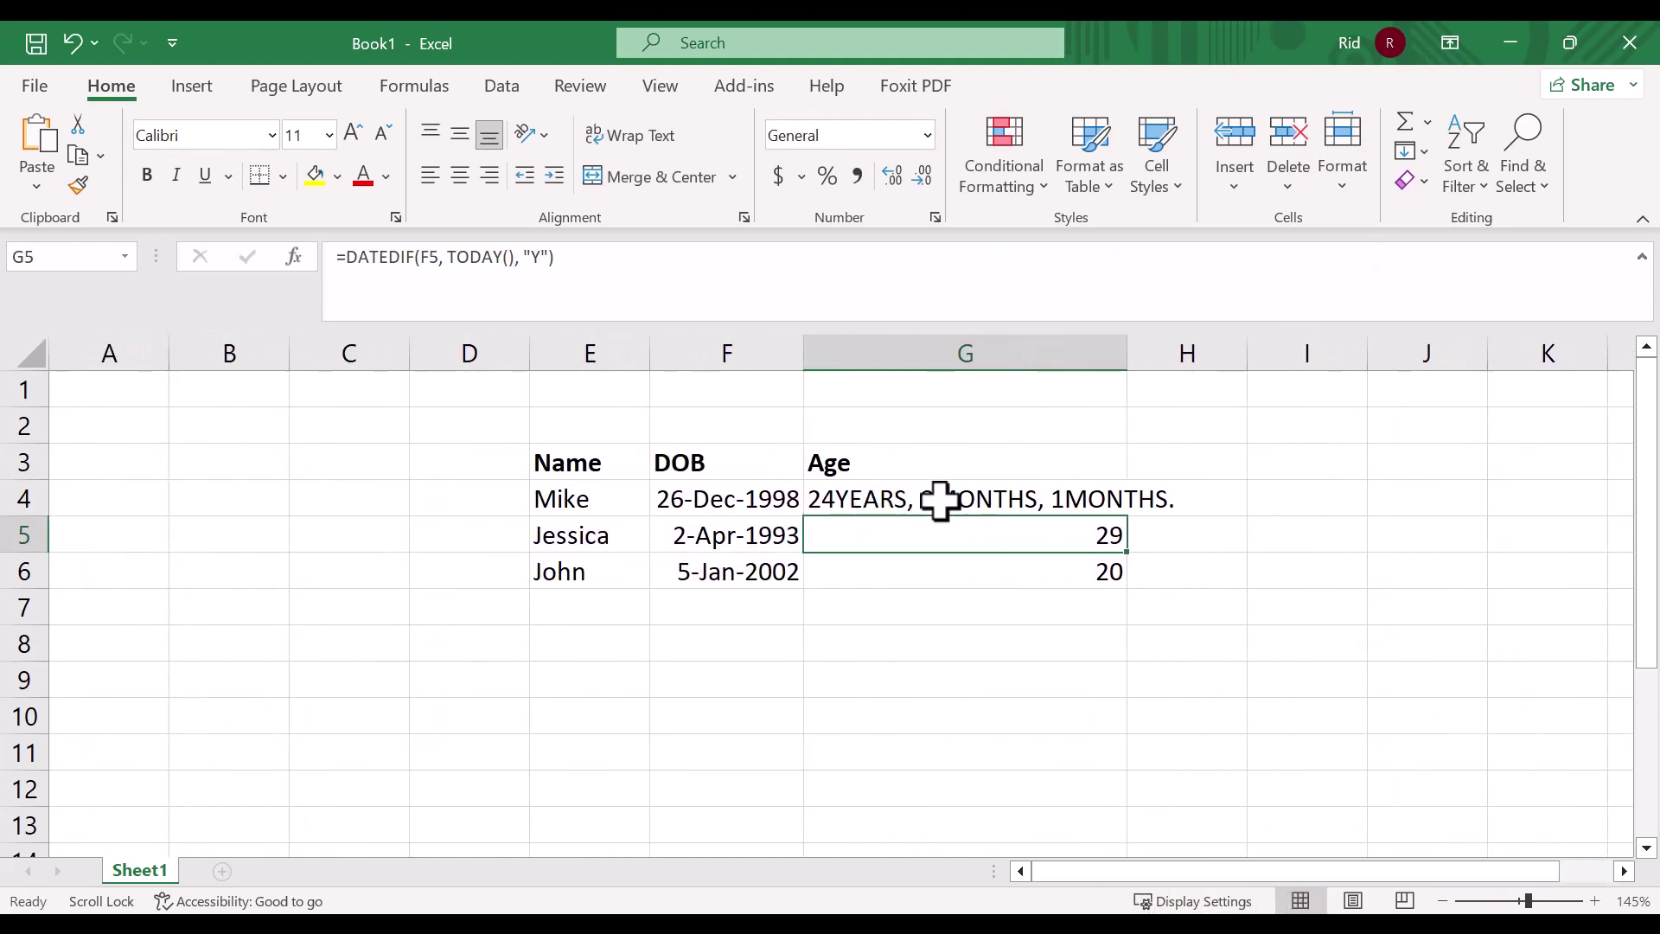
Widen column G to fit its contents and fill G4's formula down through G6.
double_click(1125, 345)
click(1150, 500)
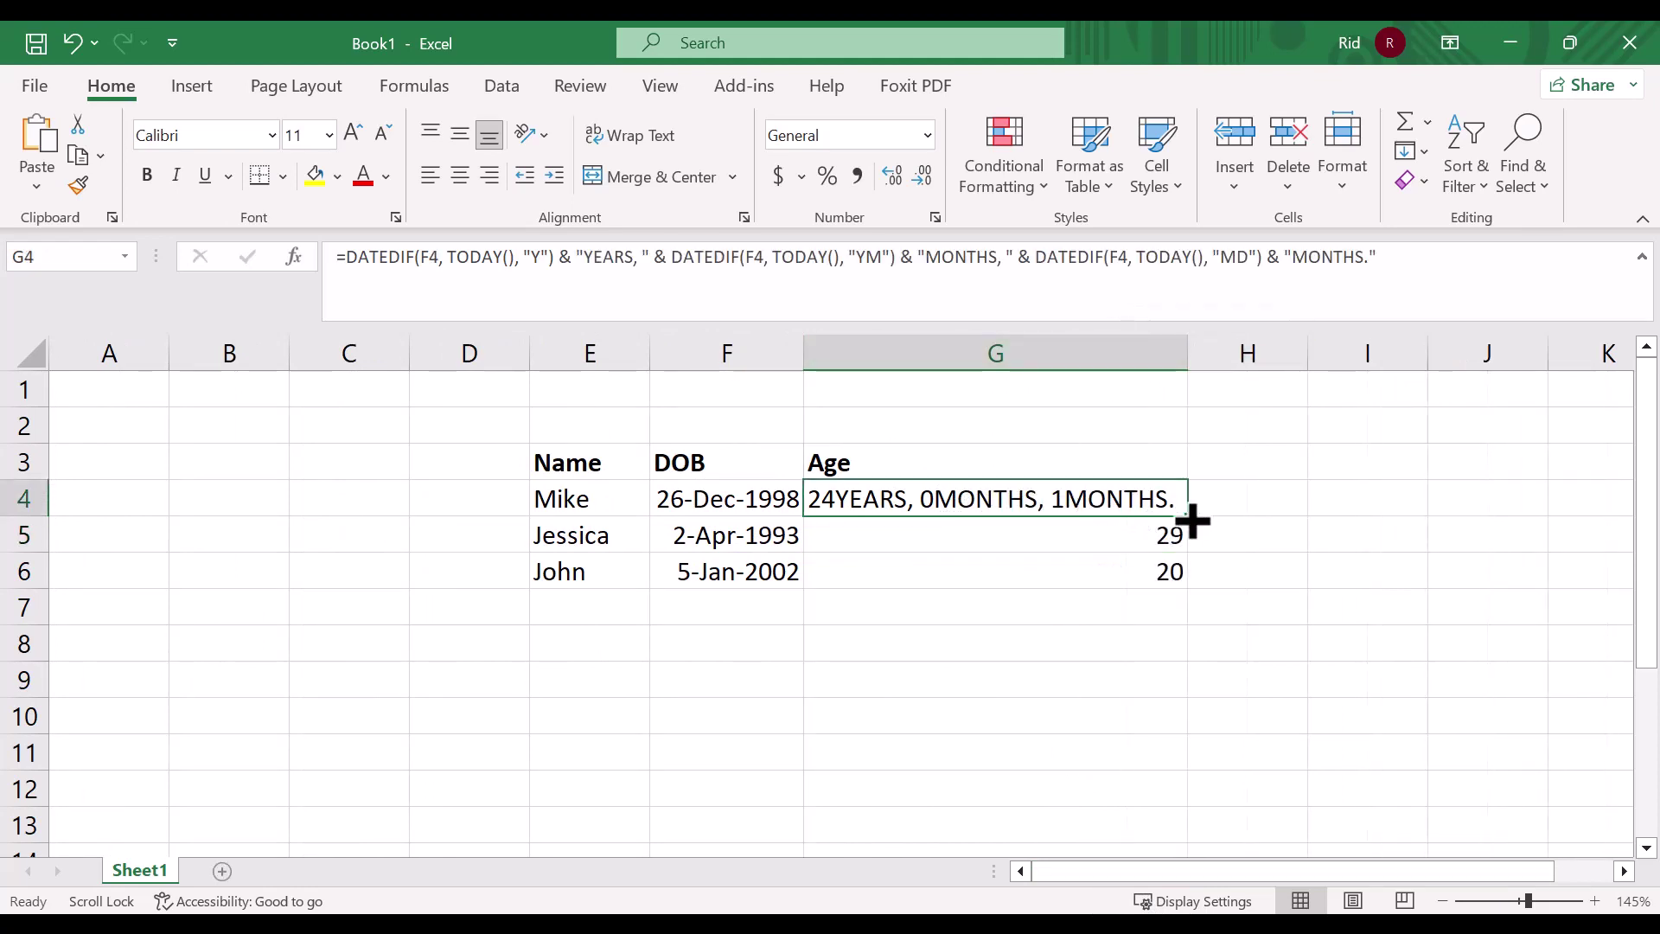
double_click(1190, 517)
Replace the closing "MONTHS." label in G6's formula with "Days.".
click(912, 563)
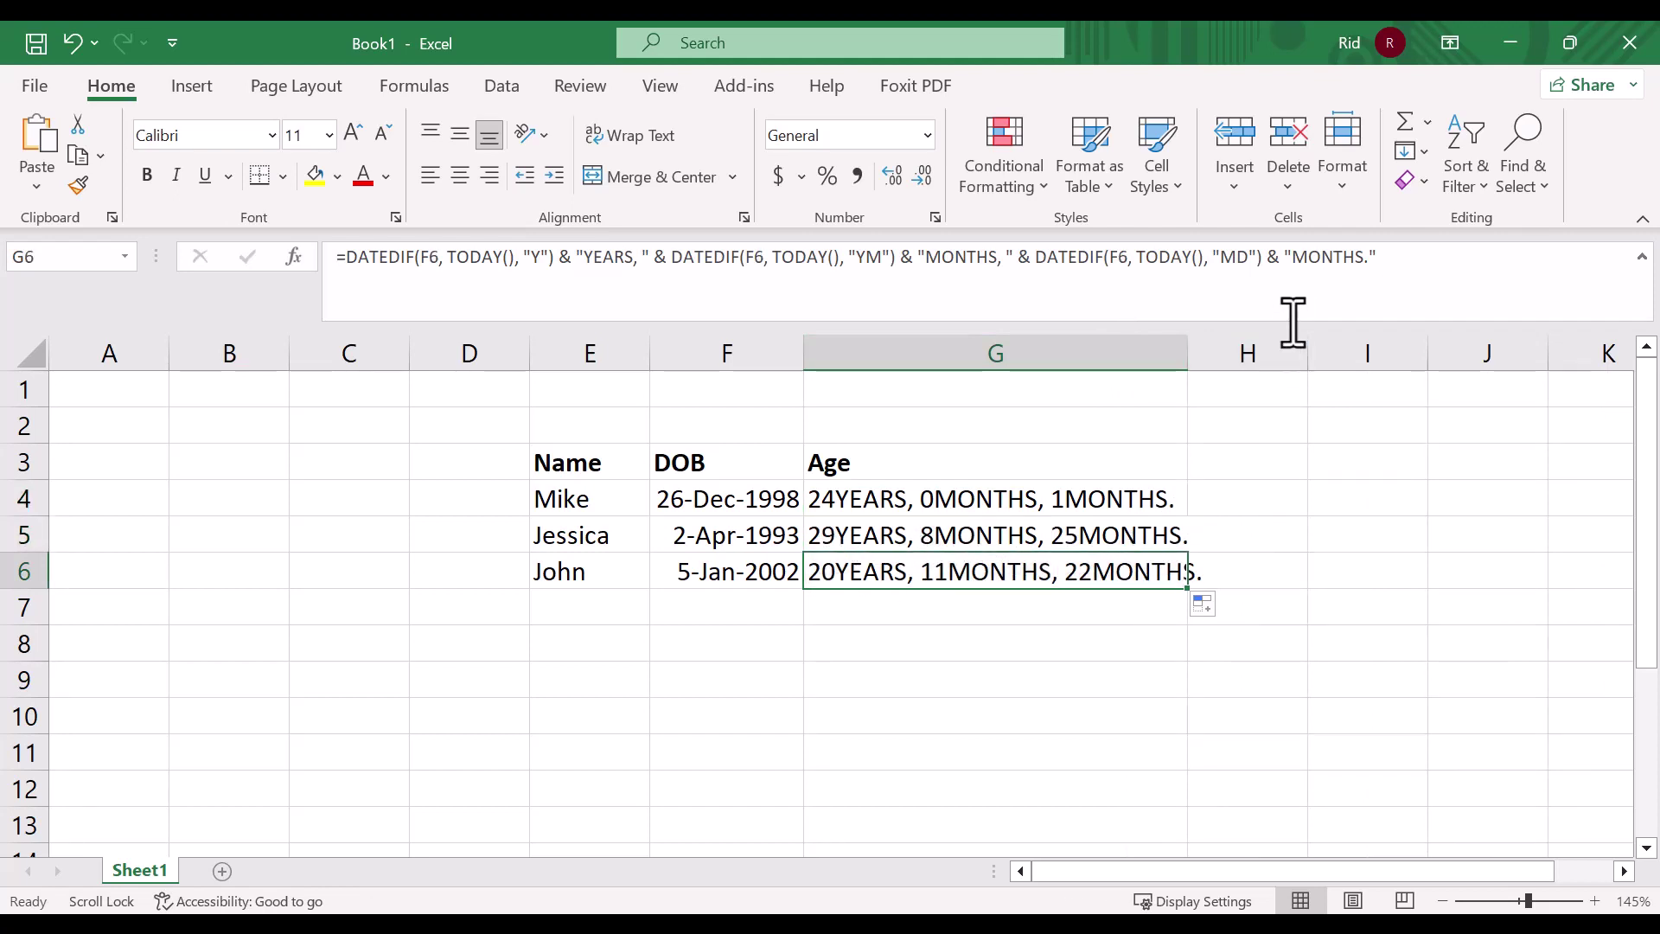
click(1365, 259)
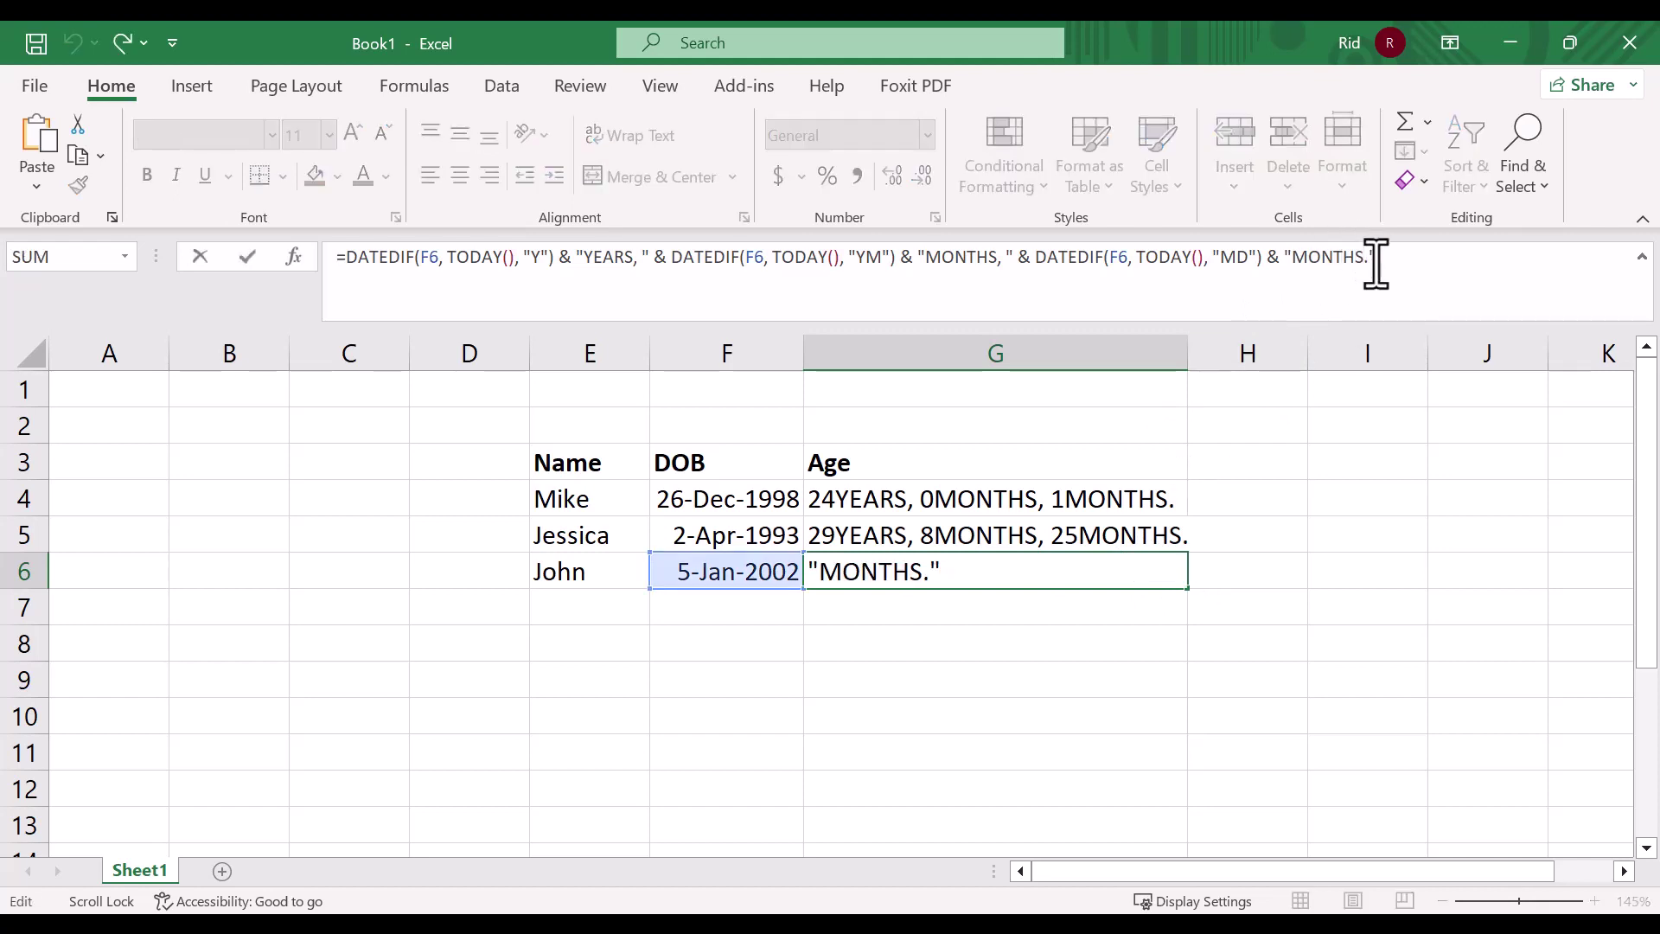
key(BackSpace)
key(BackSpace)
key(BackSpace)
key(BackSpace)
key(BackSpace)
key(BackSpace)
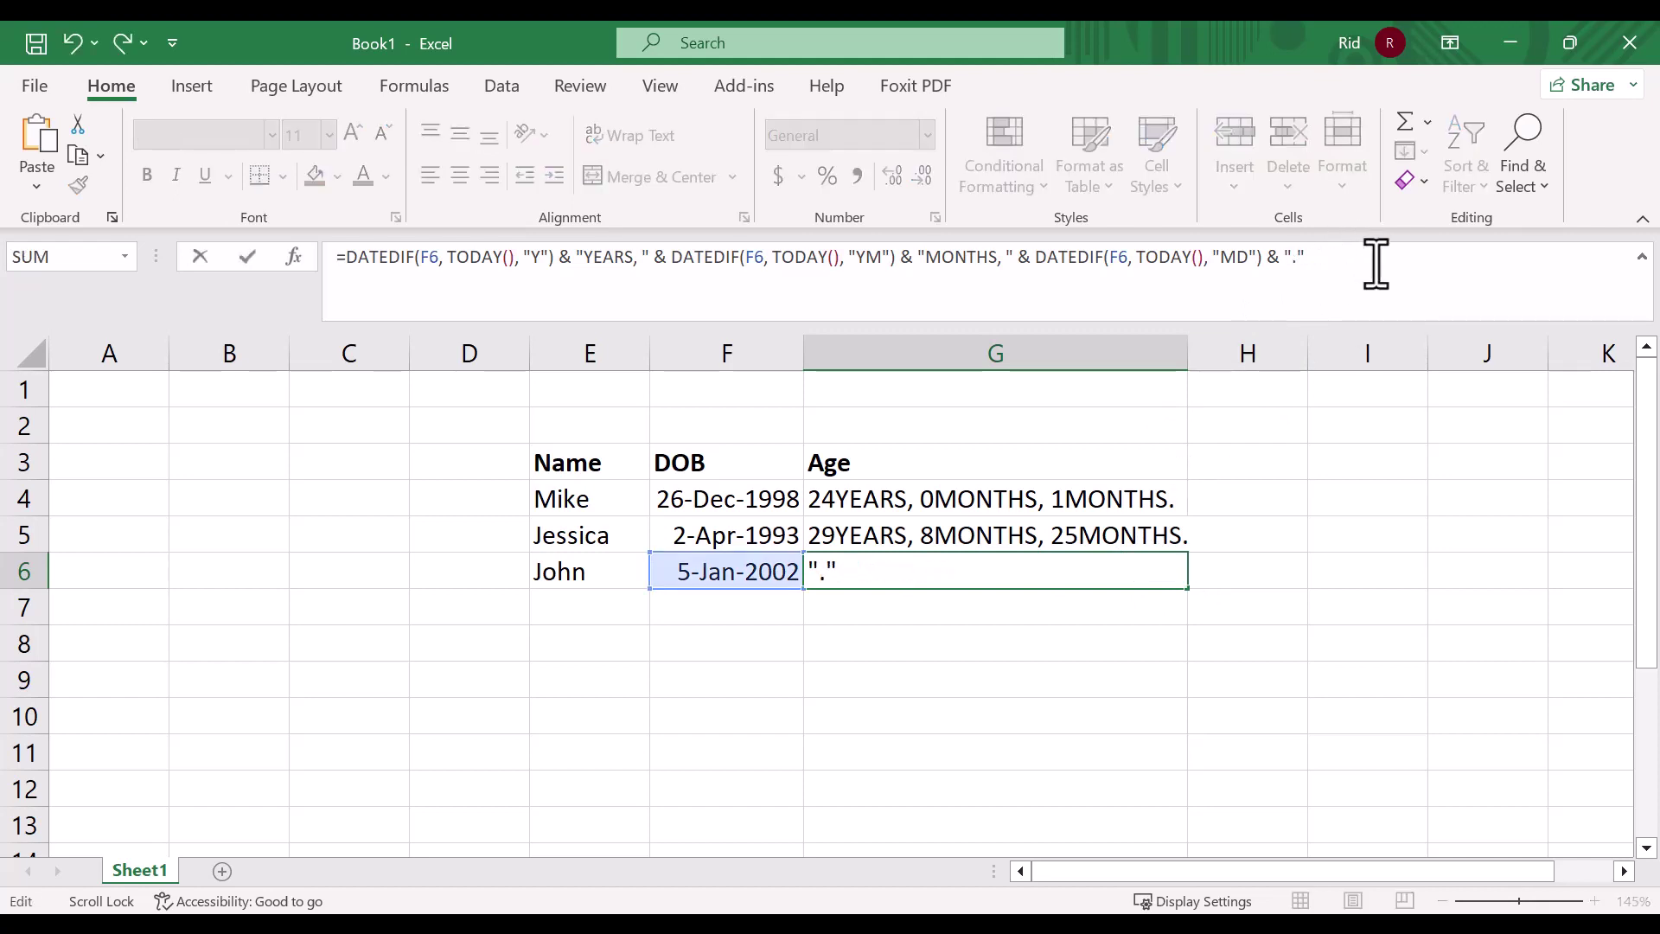
text(DA)
key(BackSpace)
key(BackSpace)
text(Days)
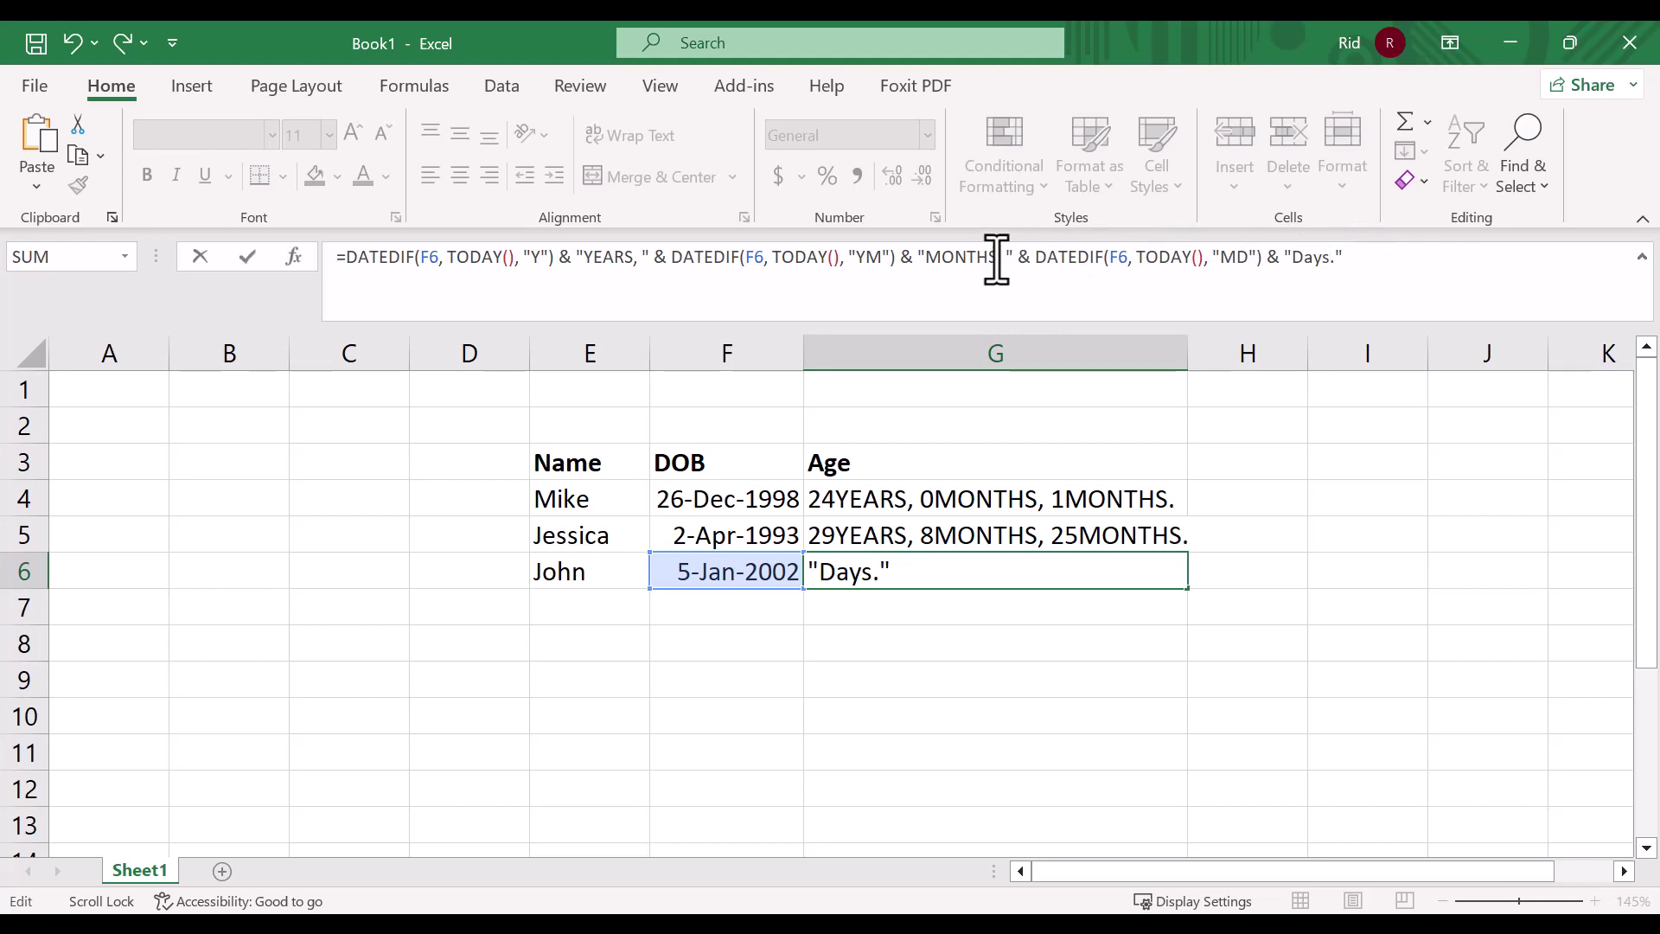
Change the remaining capitalised labels in G6's formula to "Months, " and "Years, " and commit the formula.
drag(998, 257, 948, 259)
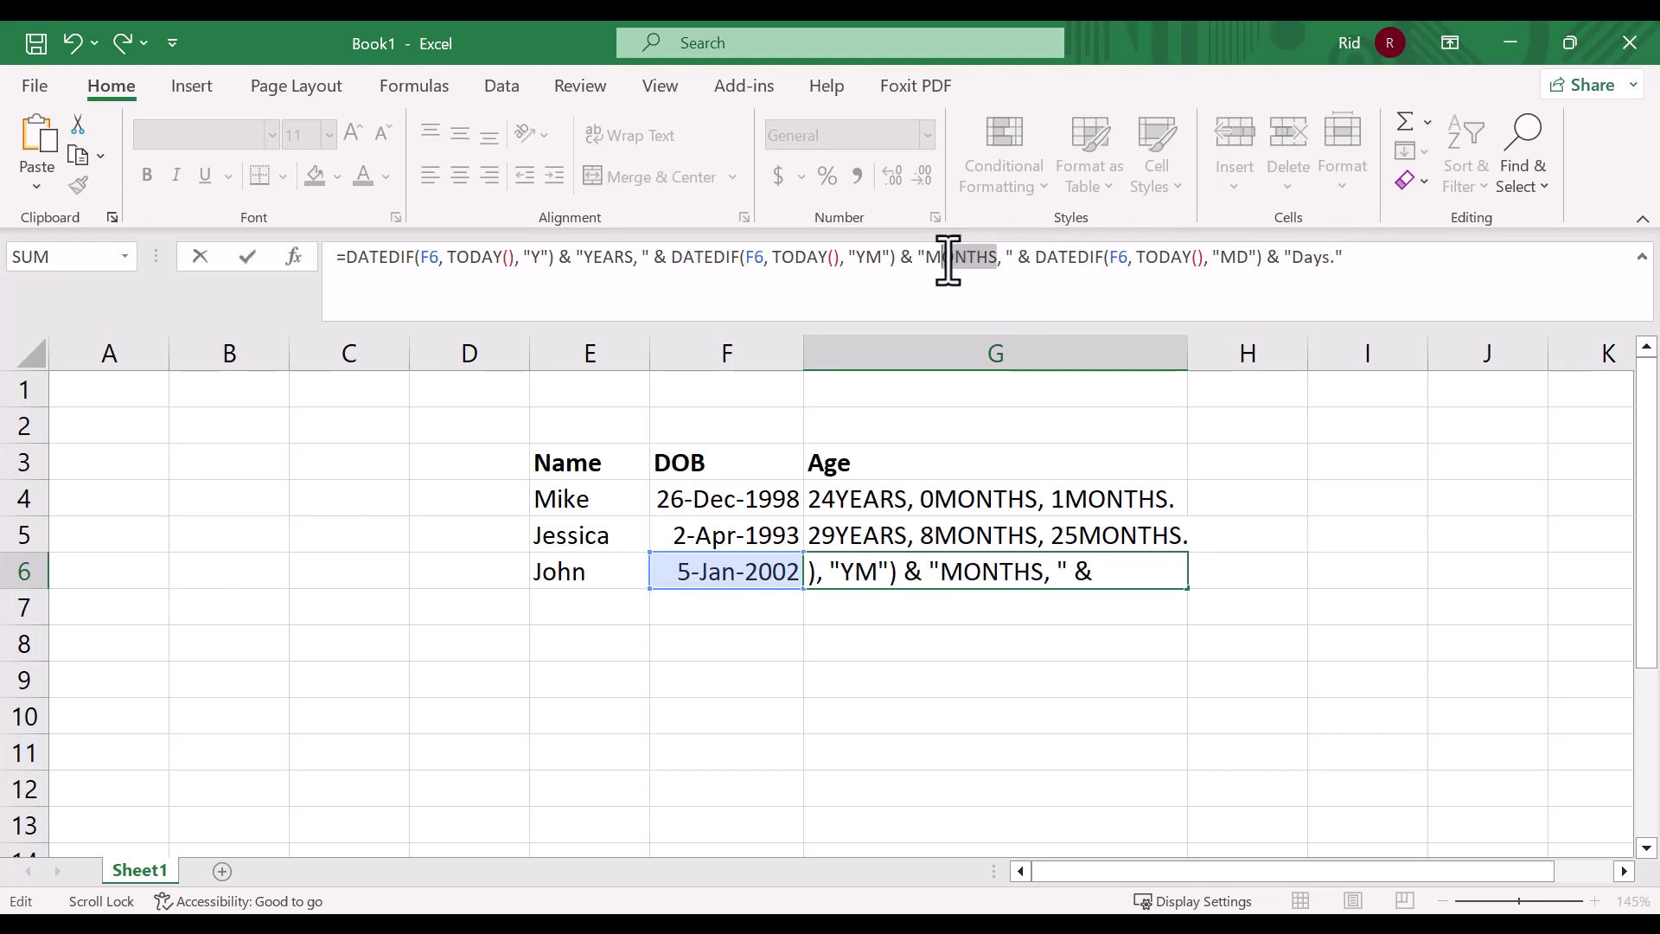
text(onths)
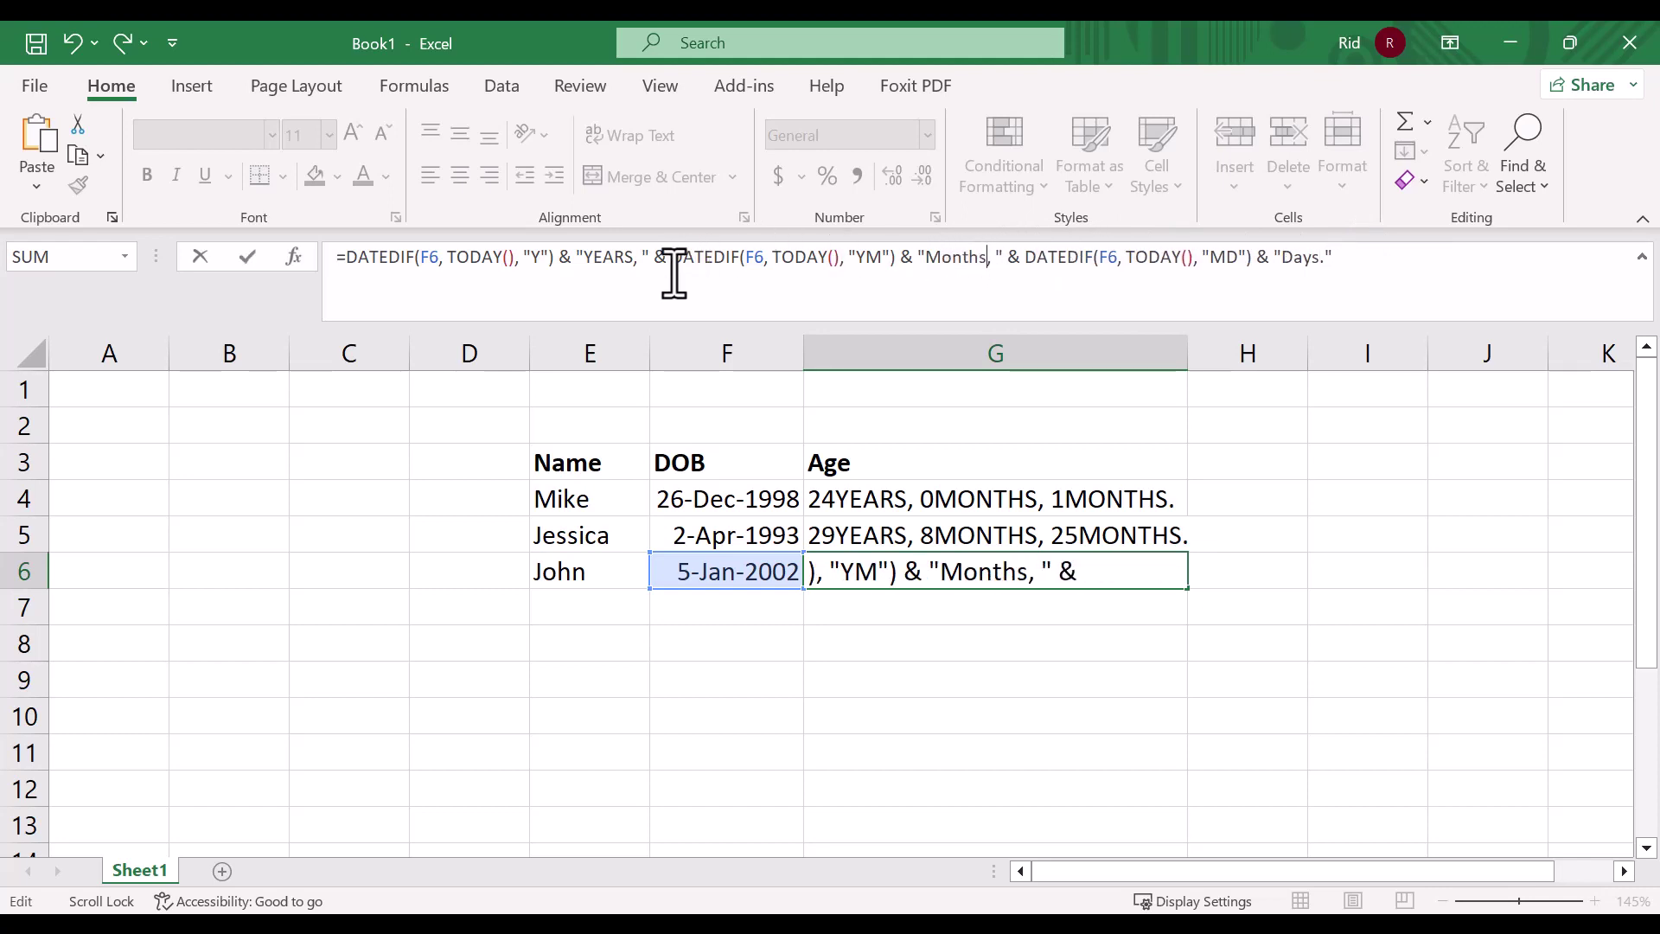
click(634, 259)
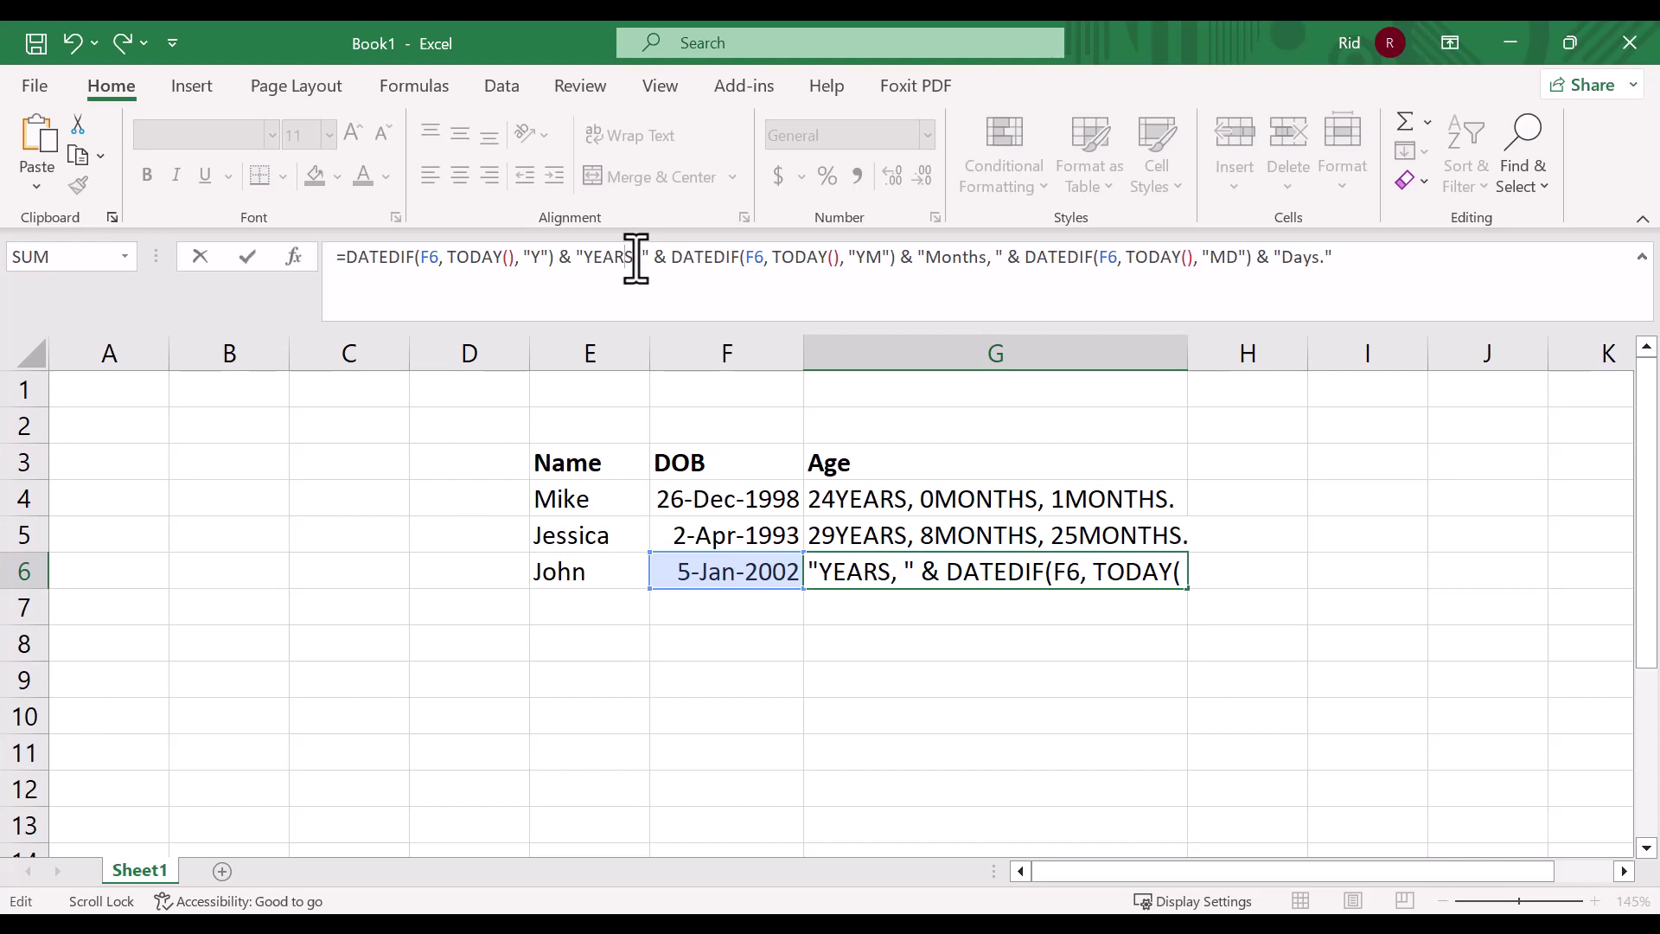
key(BackSpace)
key(BackSpace)
key(BackSpace)
key(BackSpace)
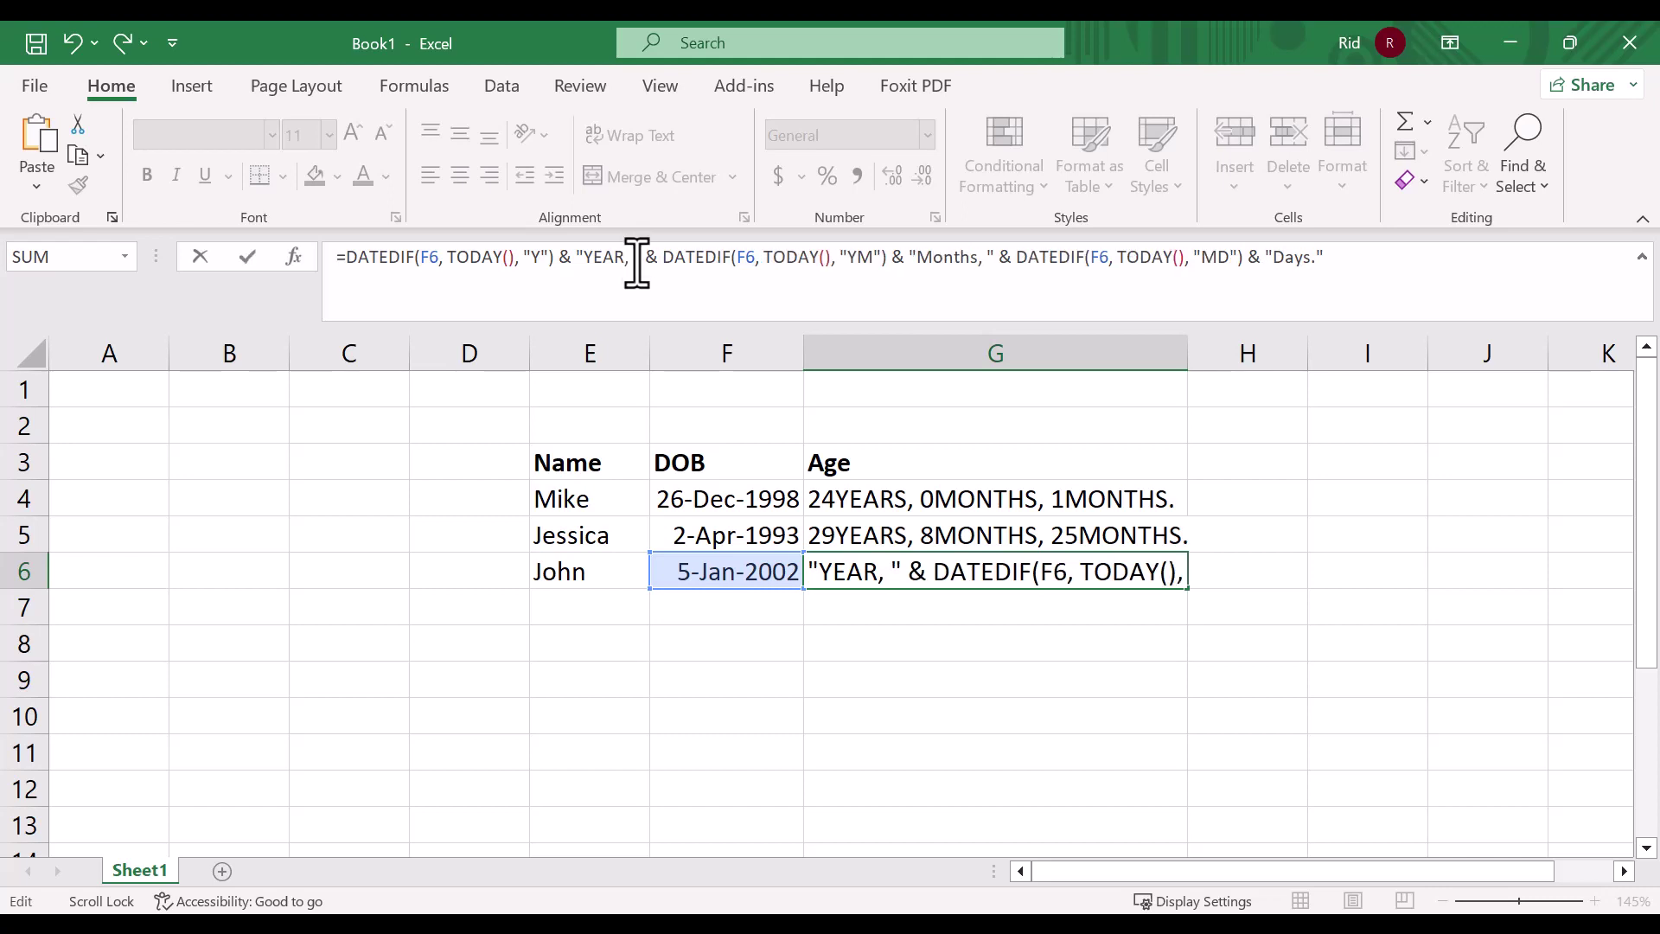
text(ears)
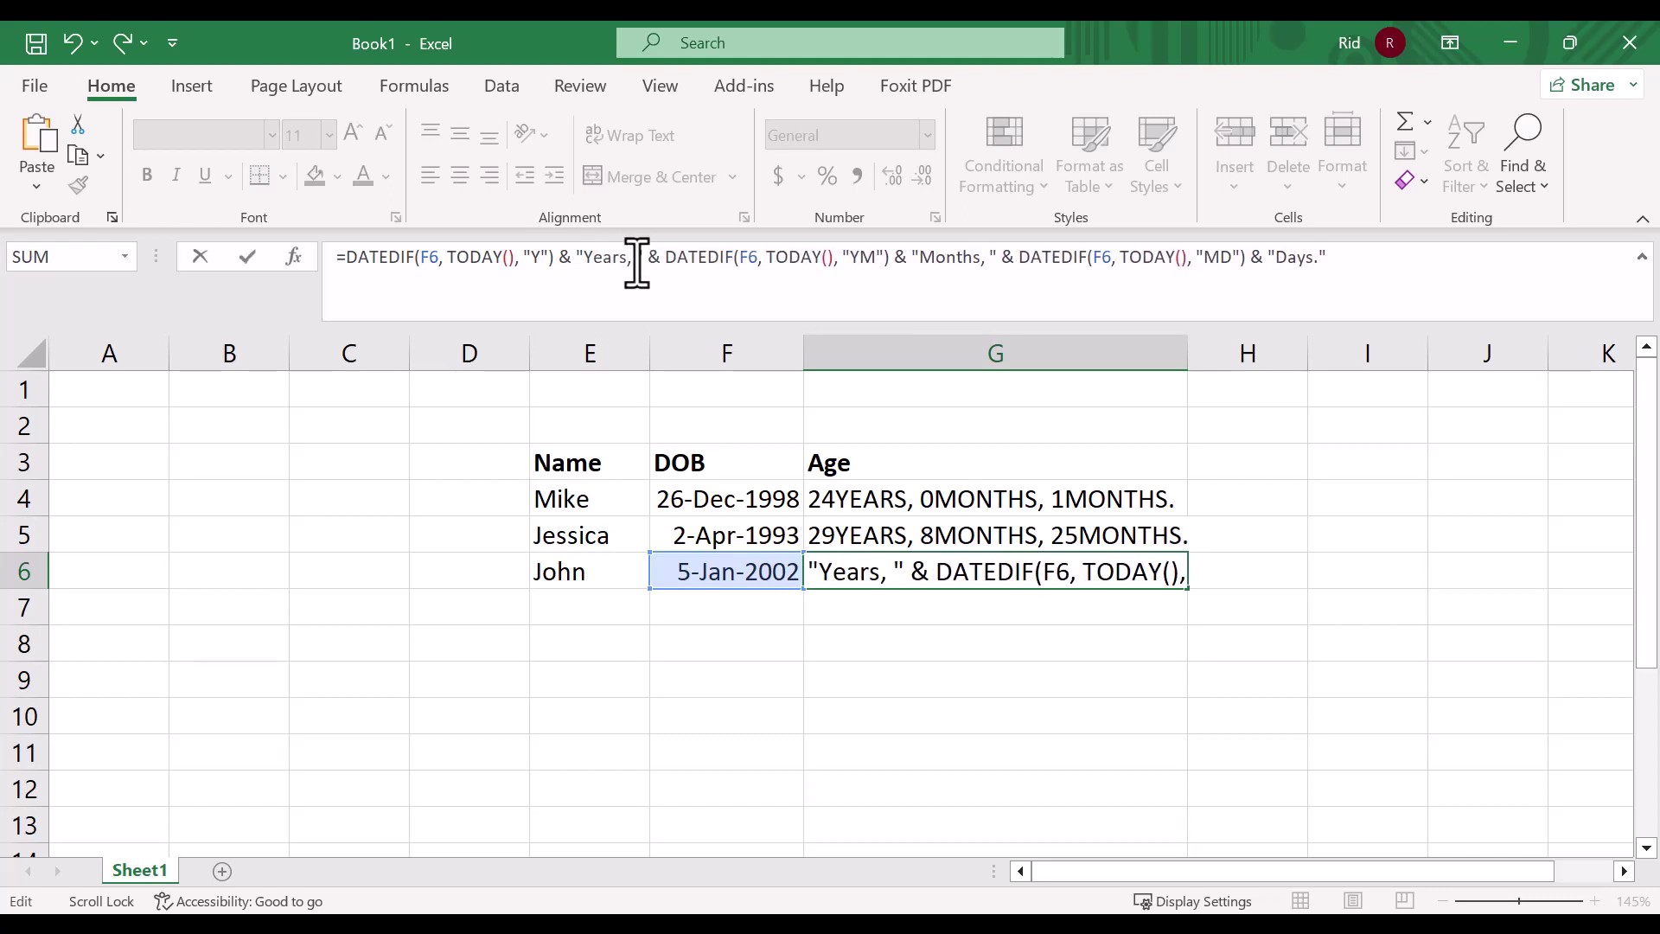
key(Return)
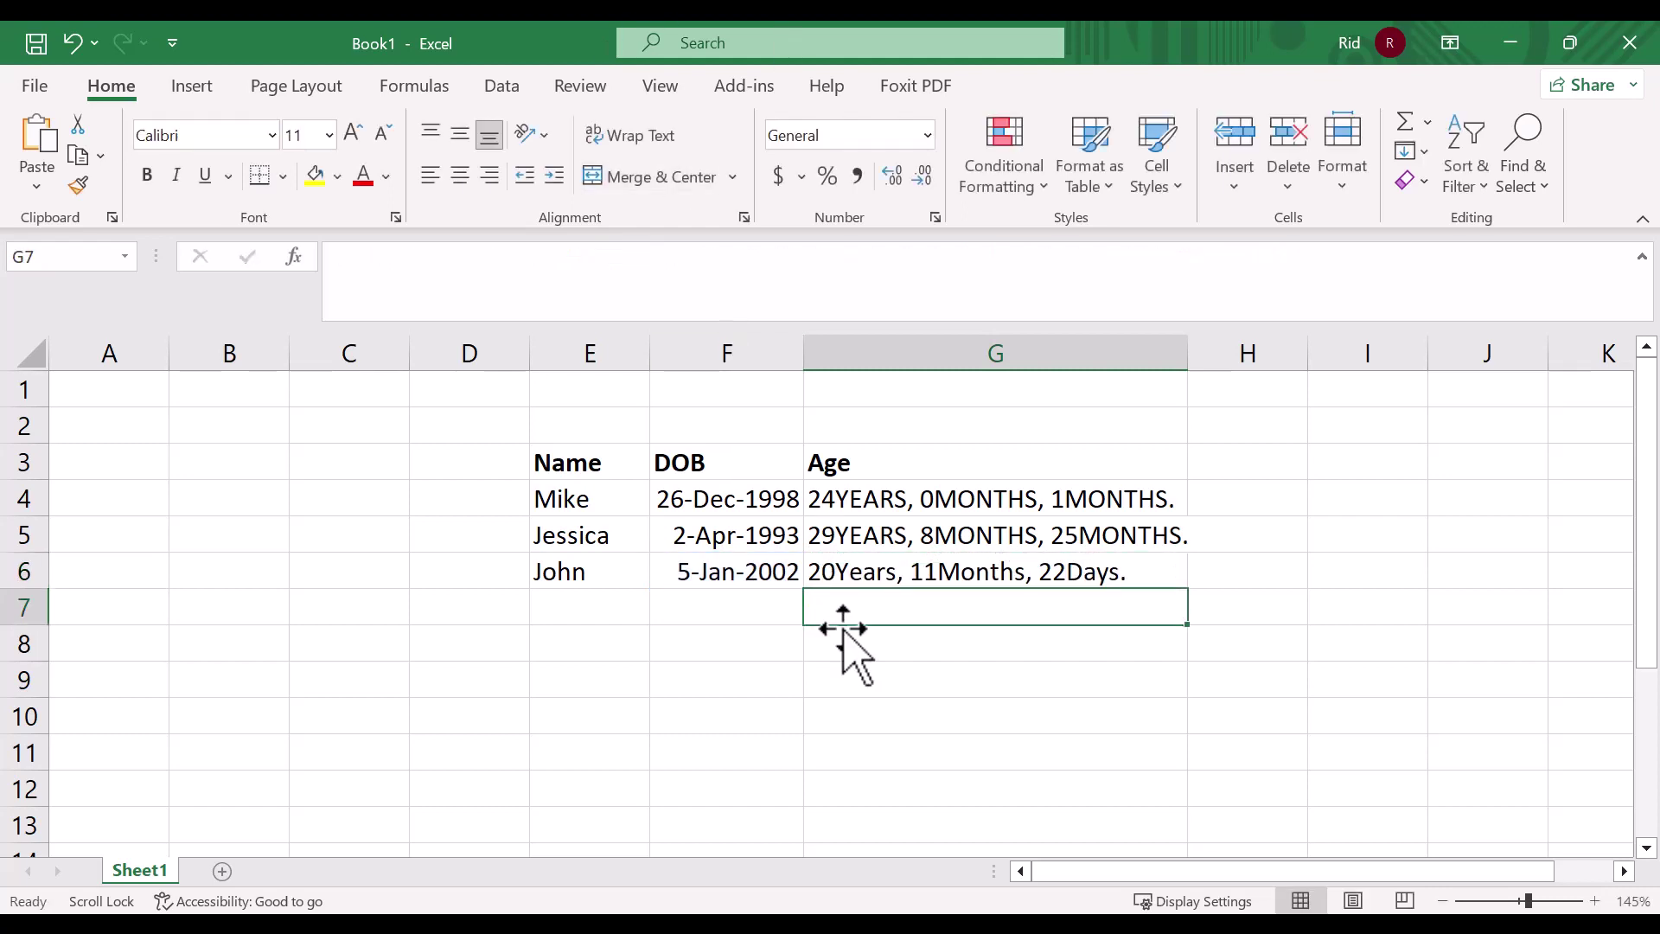
Fill G6's corrected formula upward into G5 and G4.
click(1062, 577)
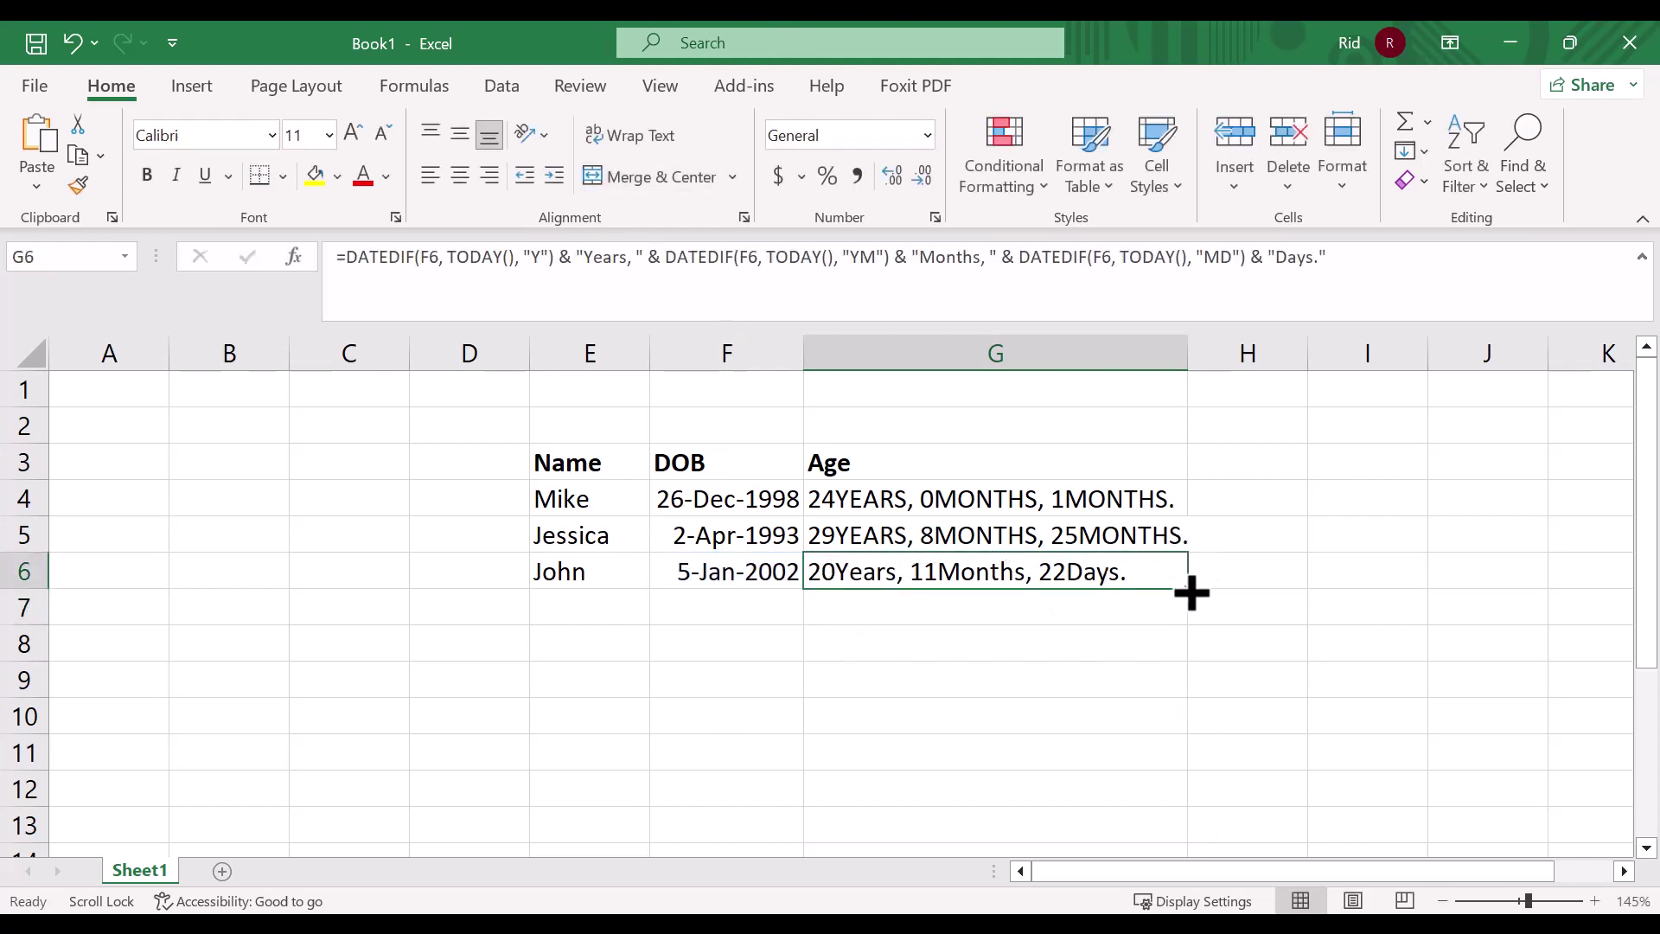
drag(1188, 590, 1173, 497)
click(1135, 536)
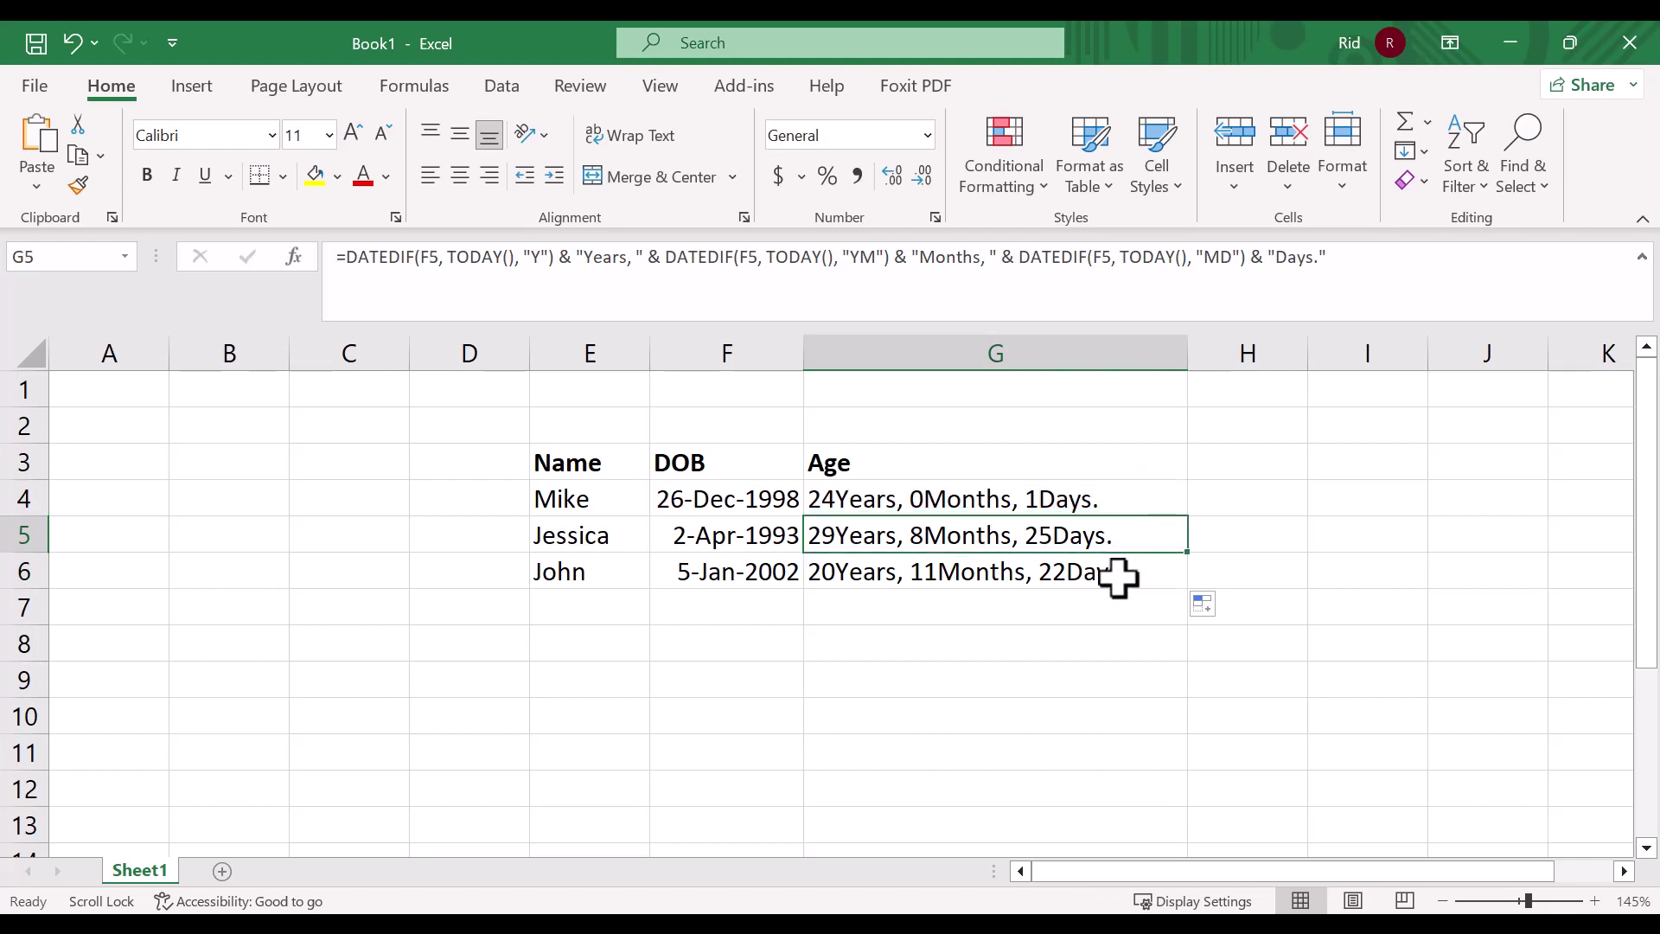
click(1143, 501)
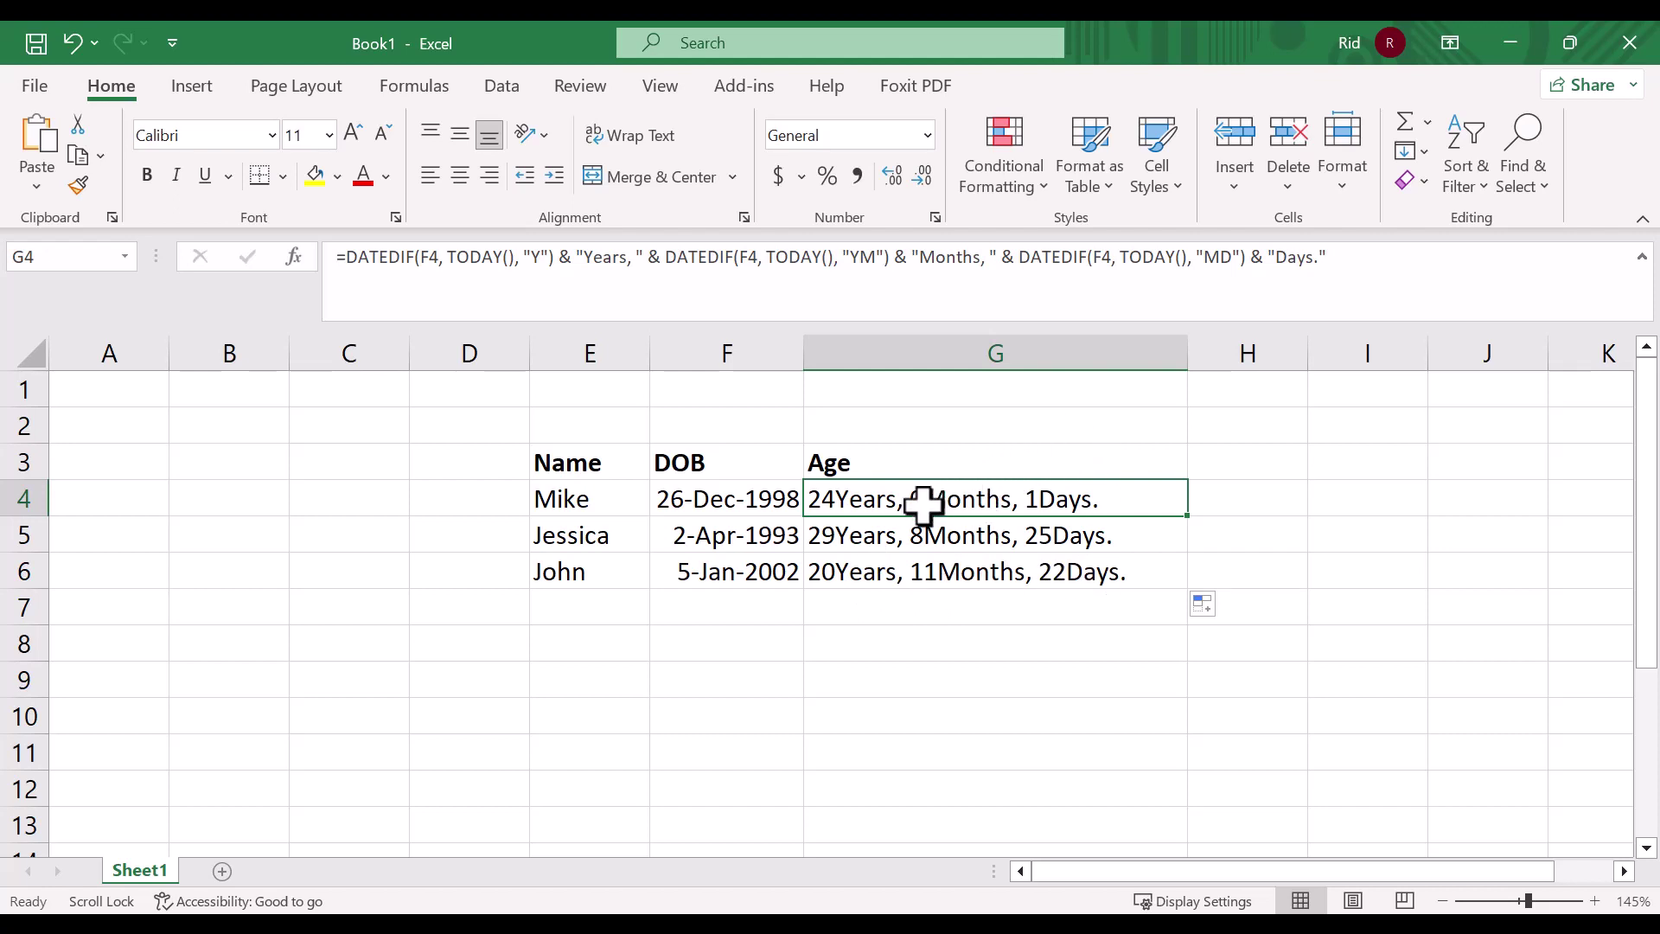
click(882, 258)
drag(882, 257, 854, 263)
click(861, 259)
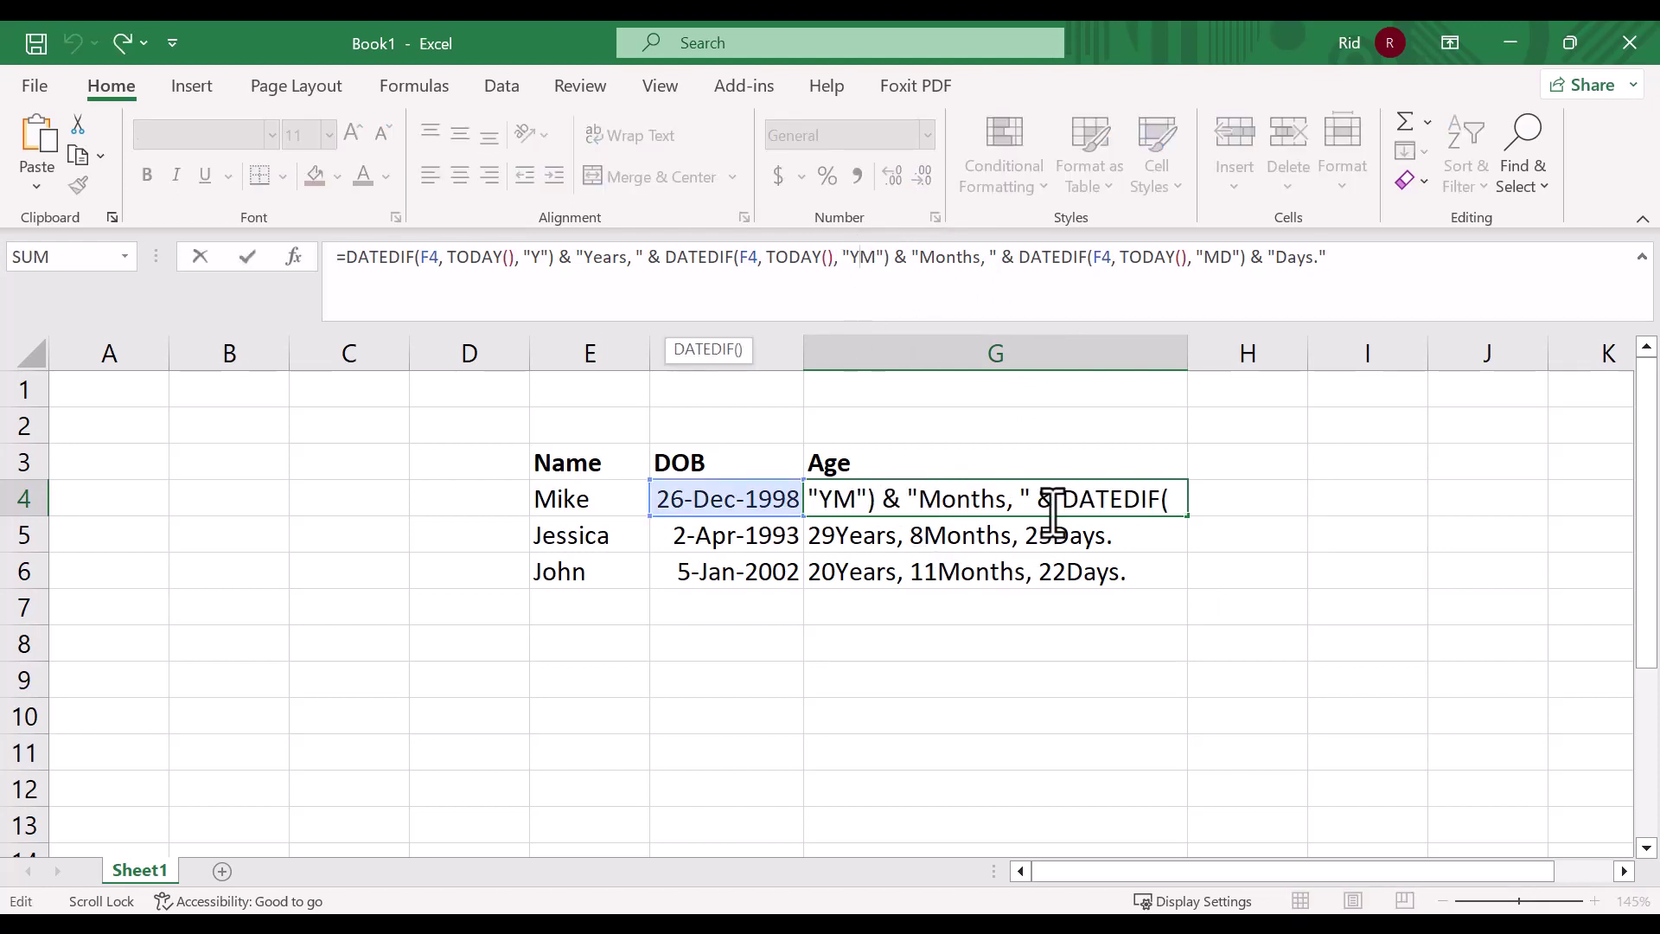
key(Return)
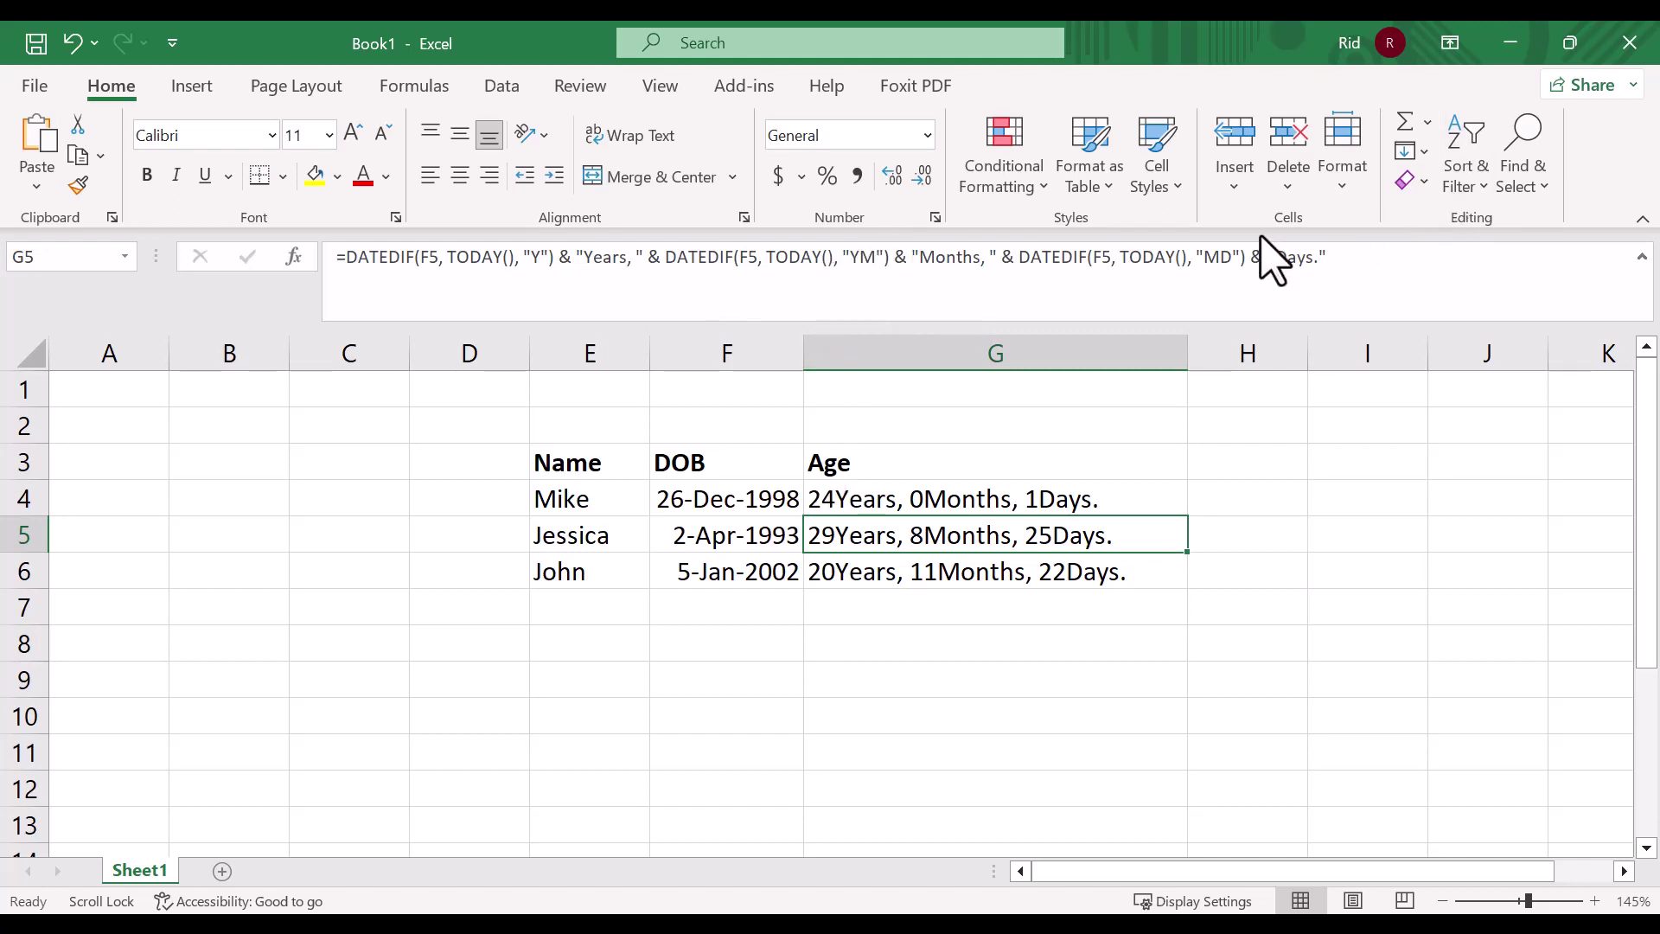
drag(1331, 281, 351, 277)
key(BackSpace)
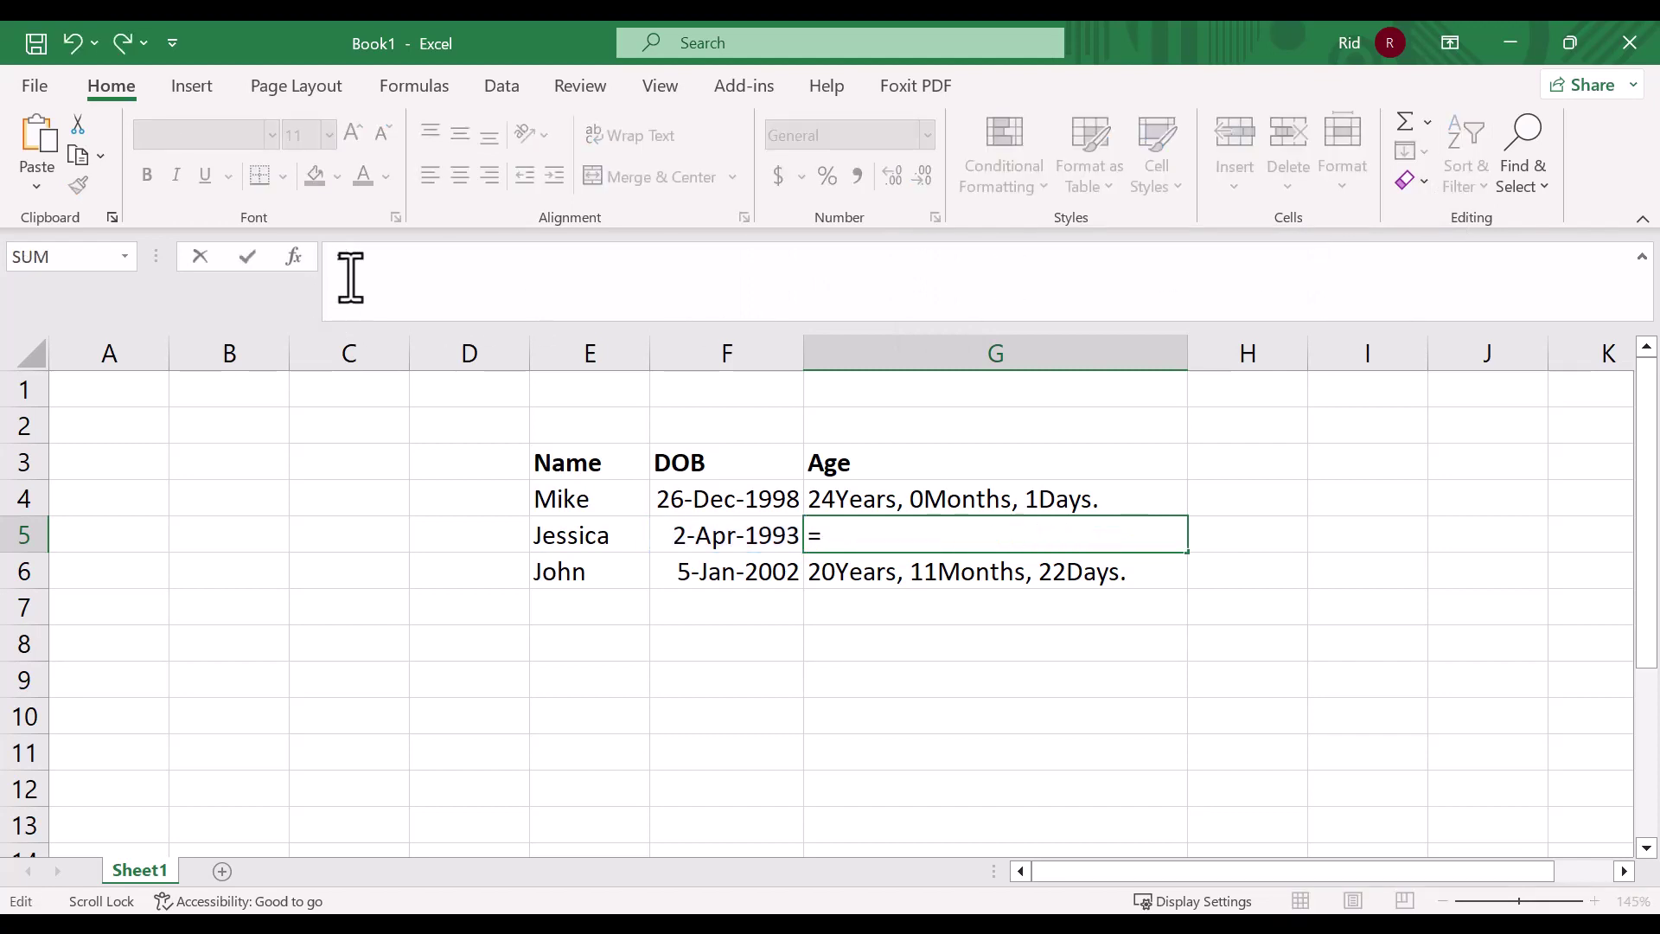
text(IF)
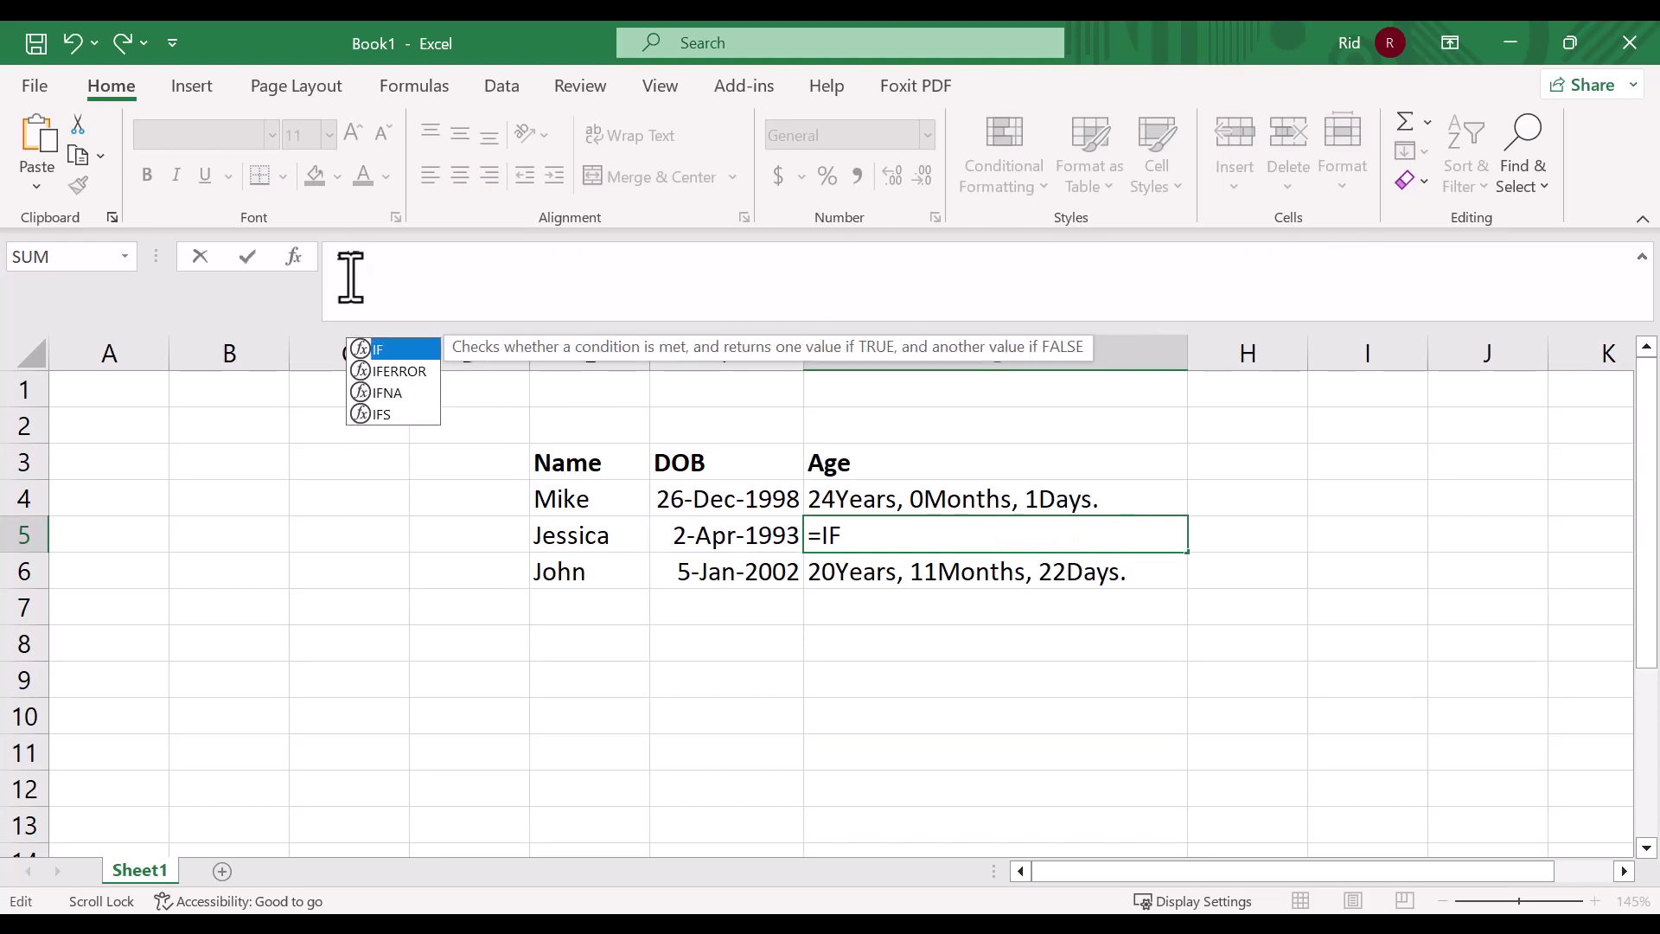
text(()
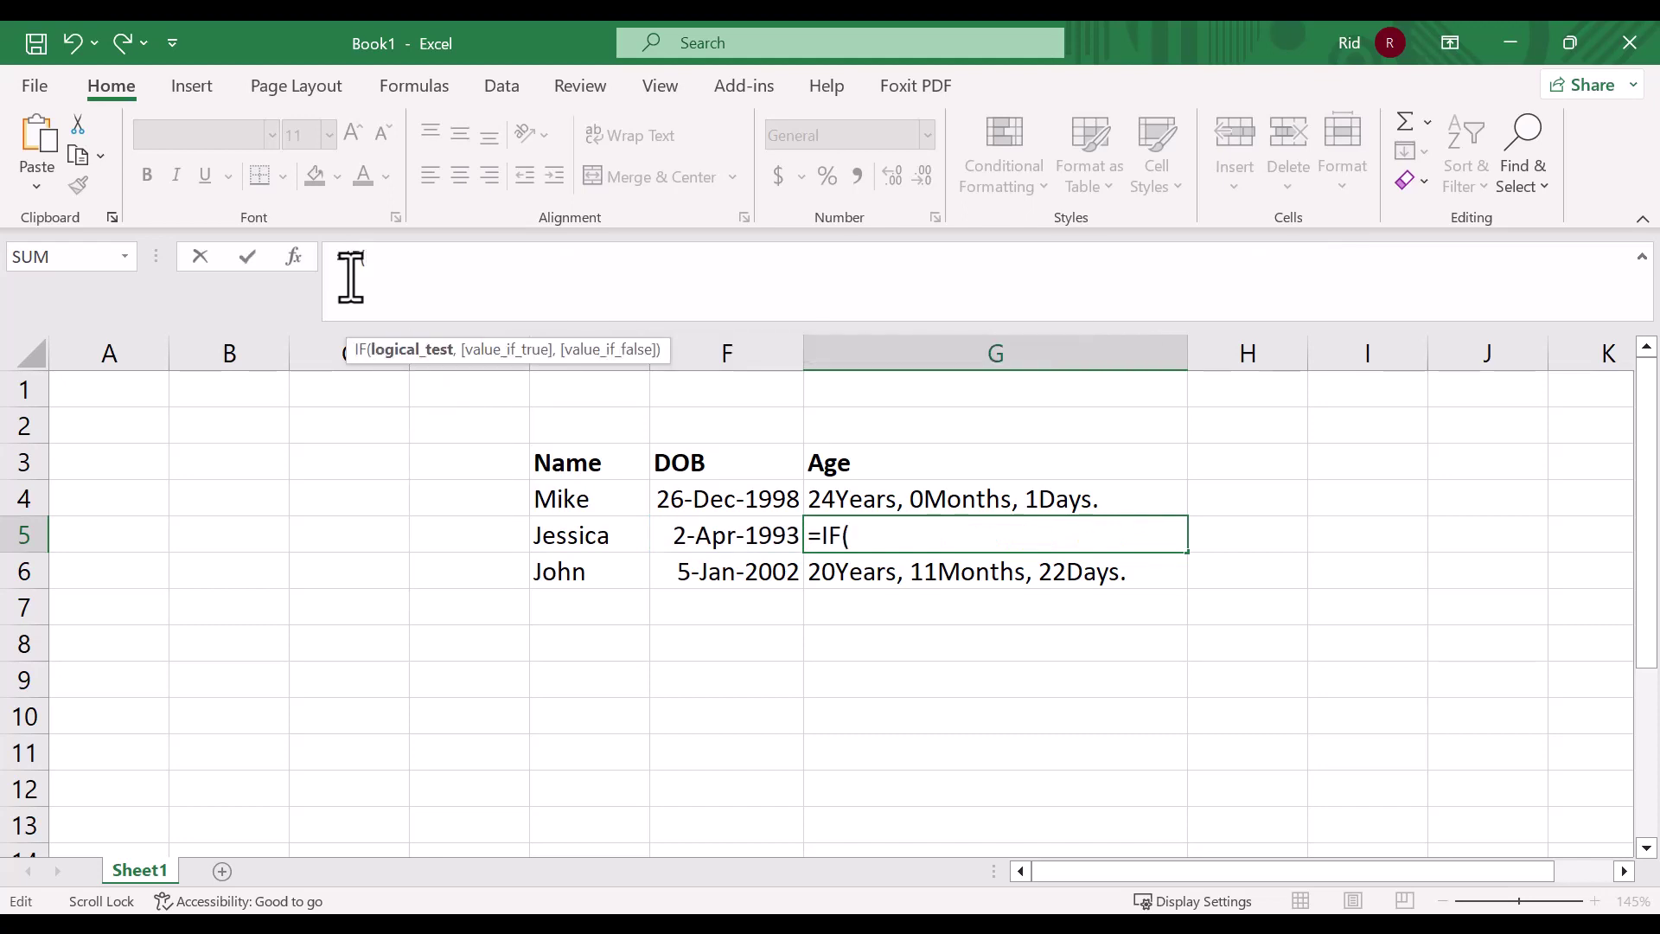
text(DATEDIF()
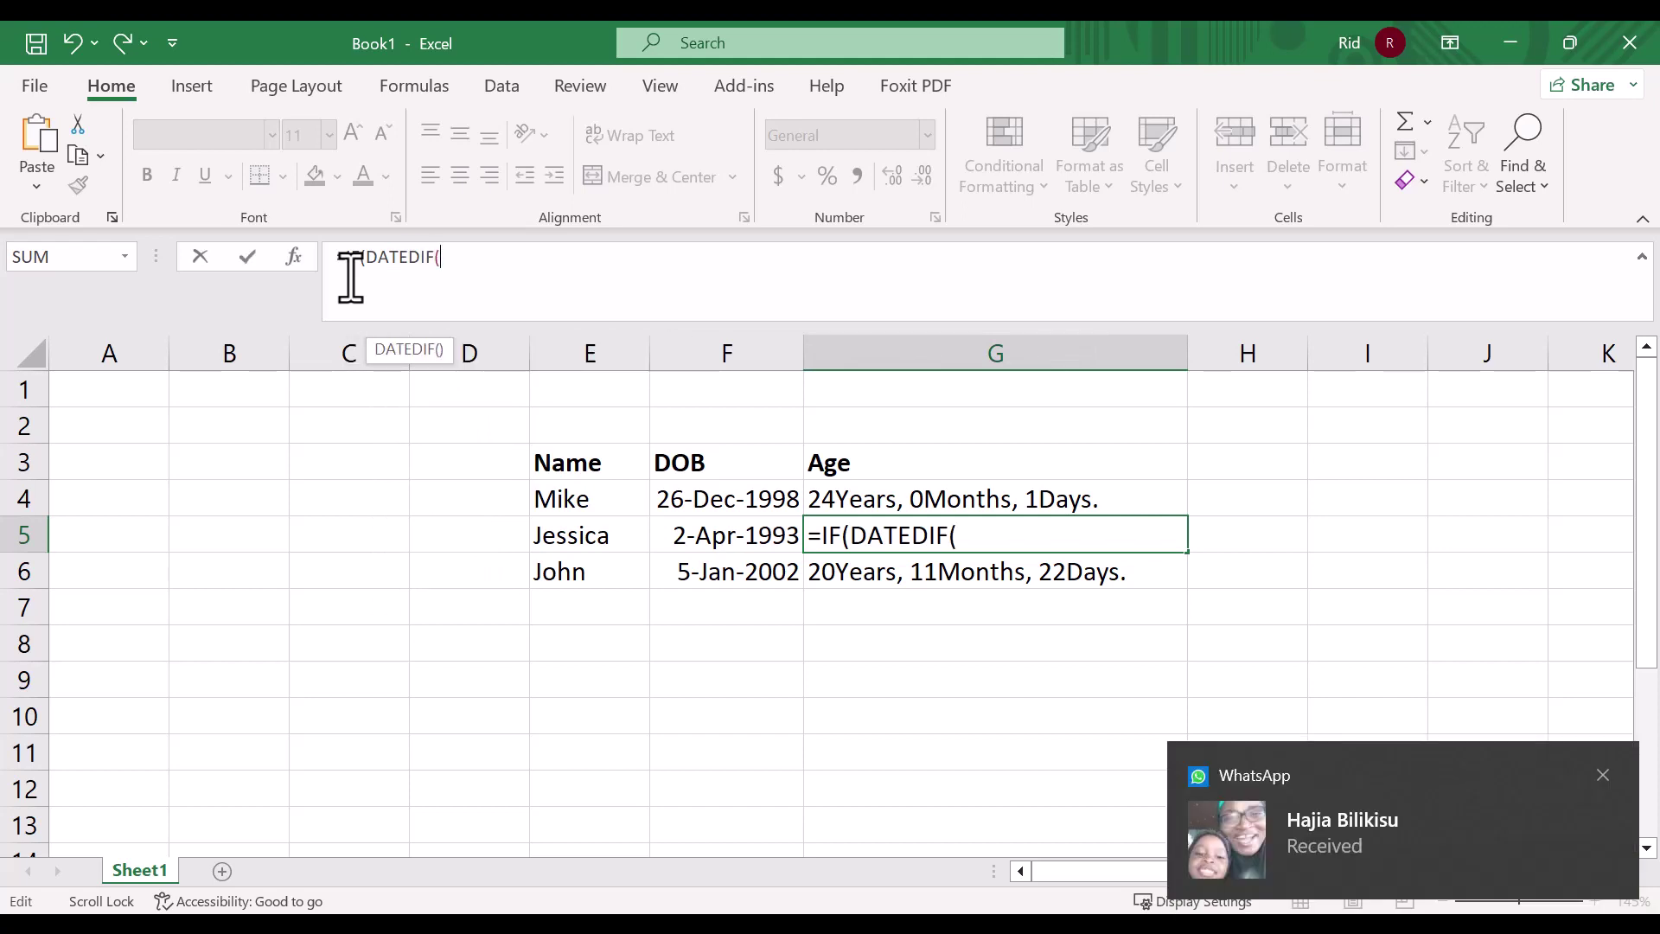
click(1603, 775)
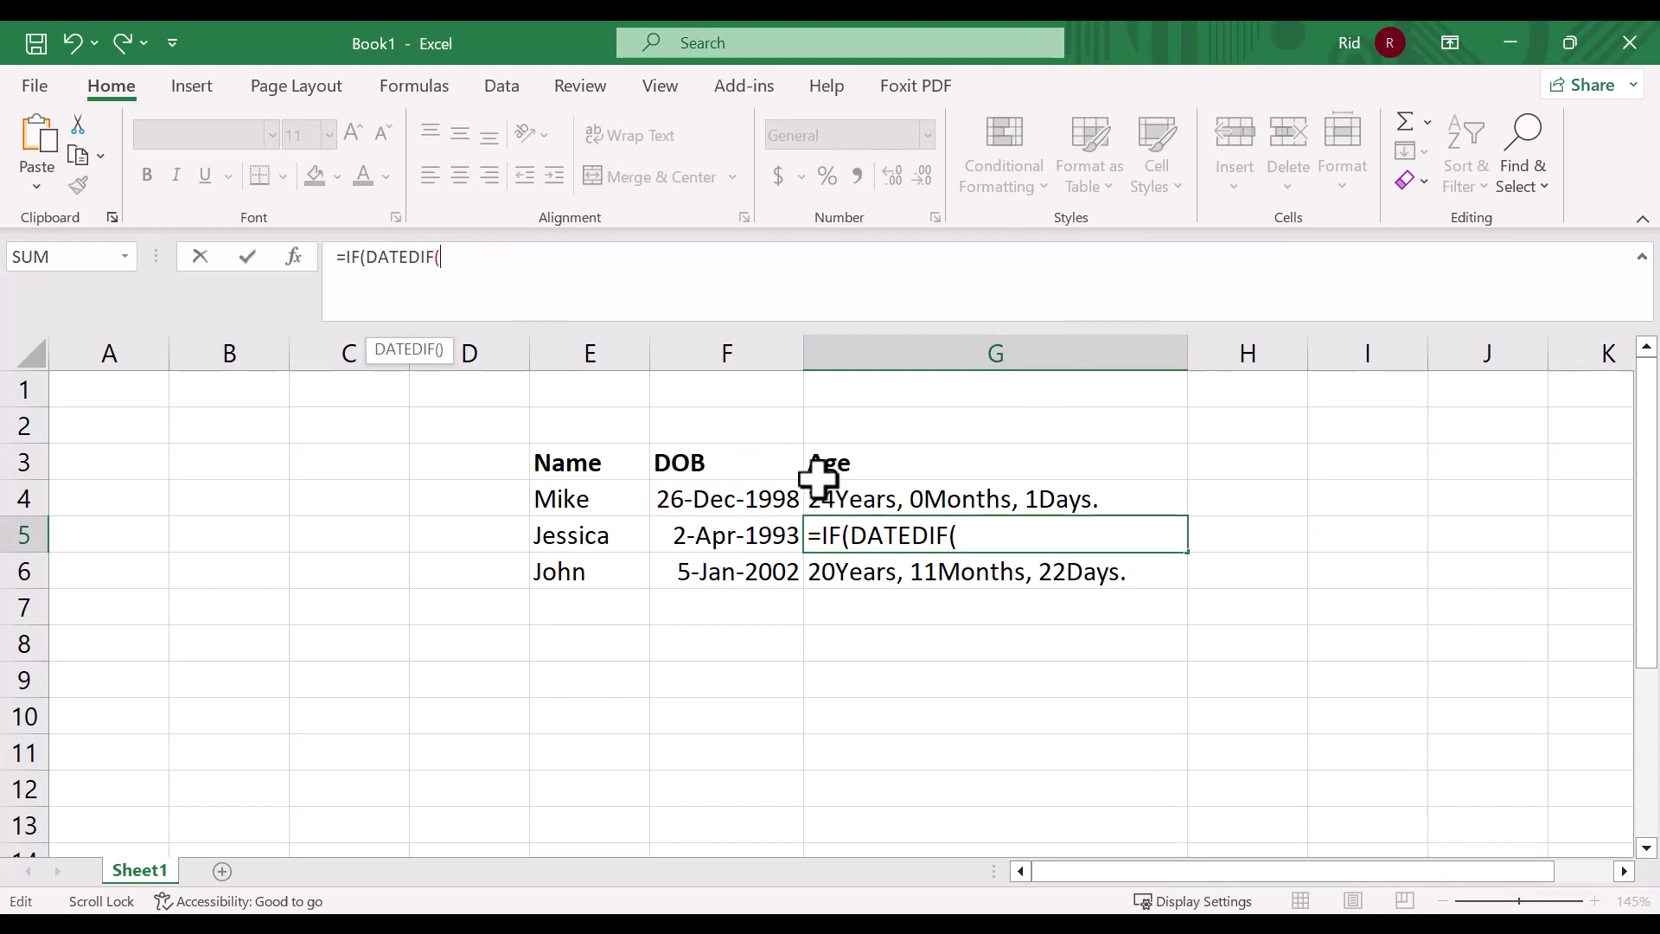
drag(530, 257, 259, 267)
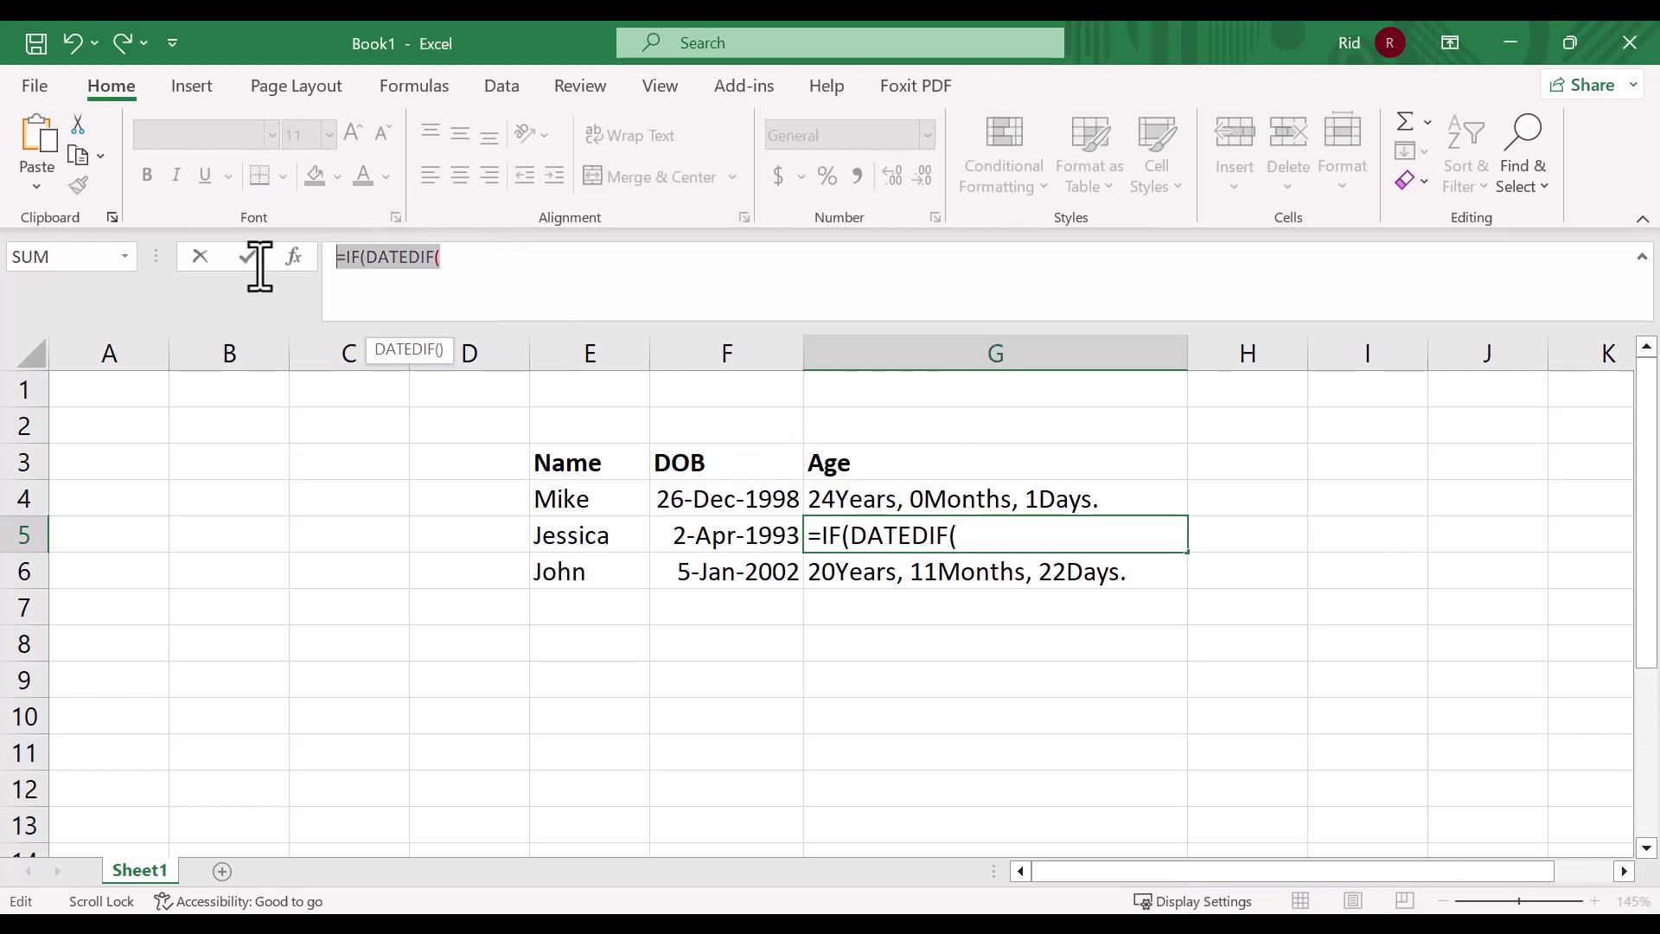
key(Escape)
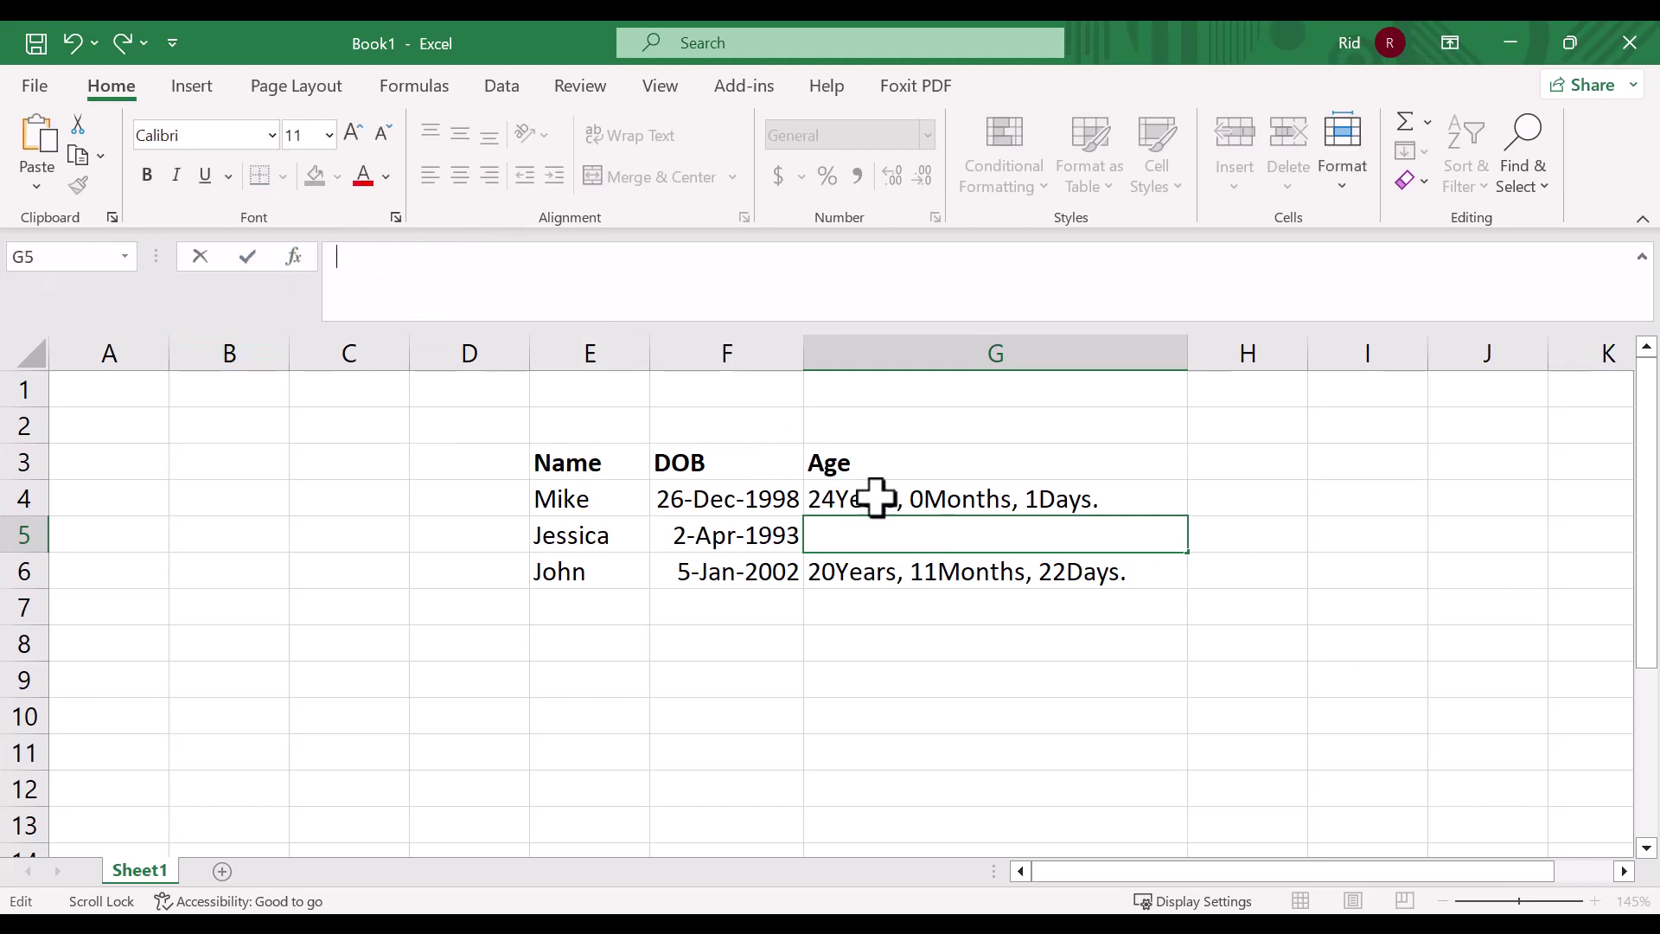
Replace G4's formula with the start of an IF whose test is DATEDIF(F4,TODAY(),"Y")=0, followed by a comma.
click(962, 501)
drag(1332, 257, 245, 267)
text(=)
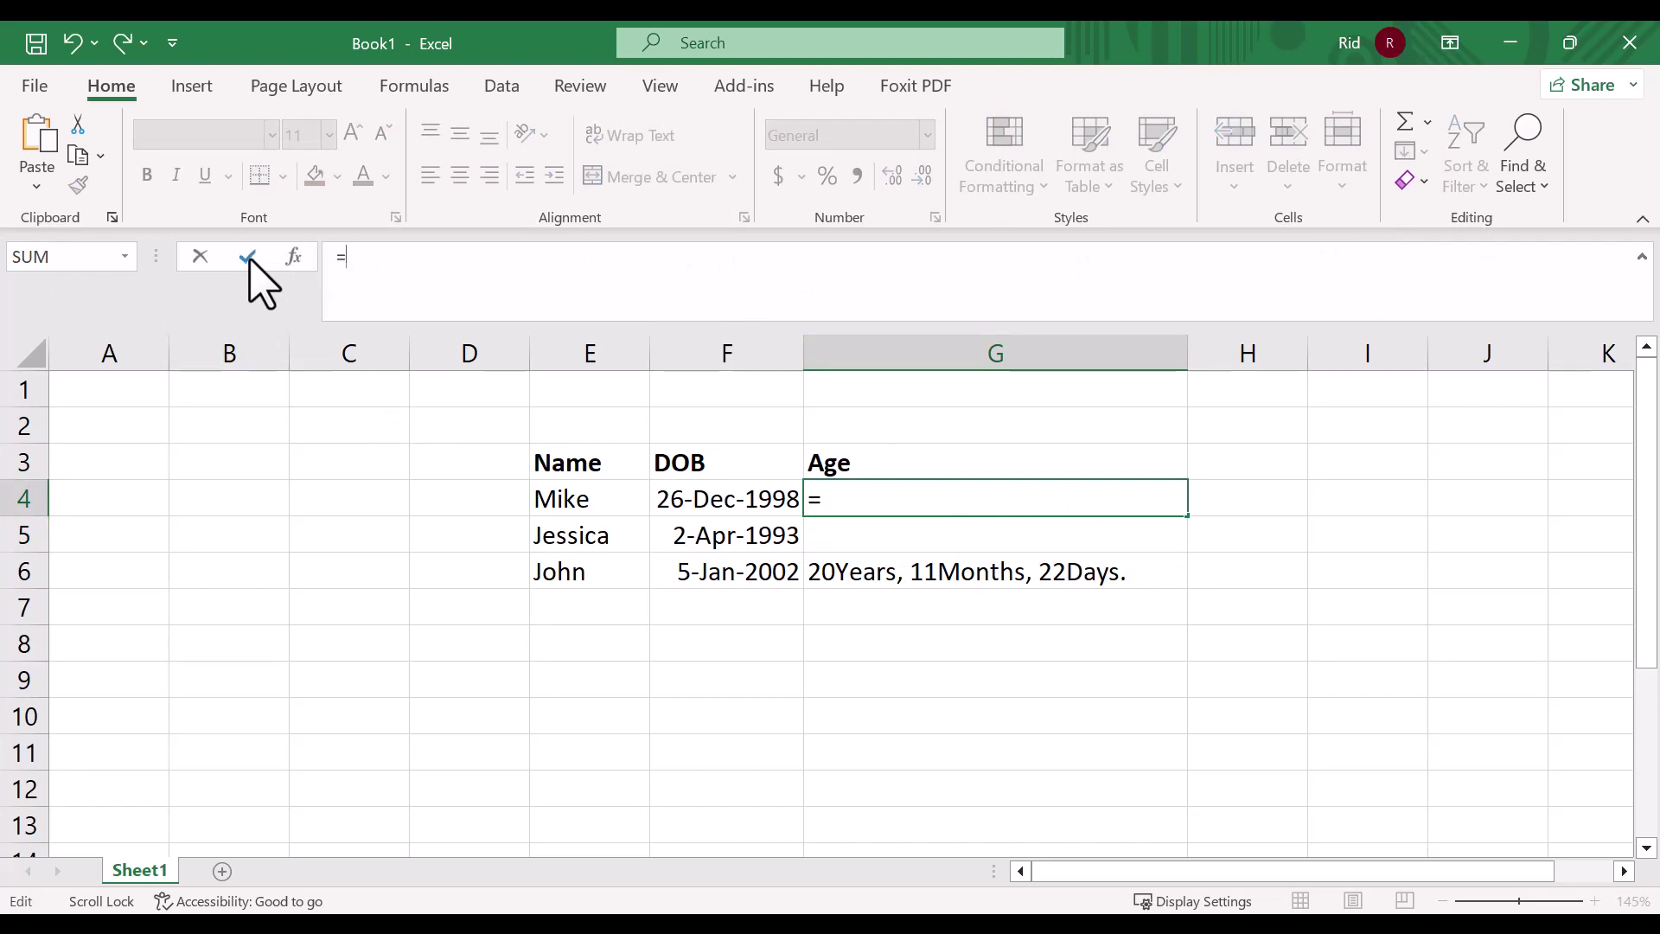
text(IF(D)
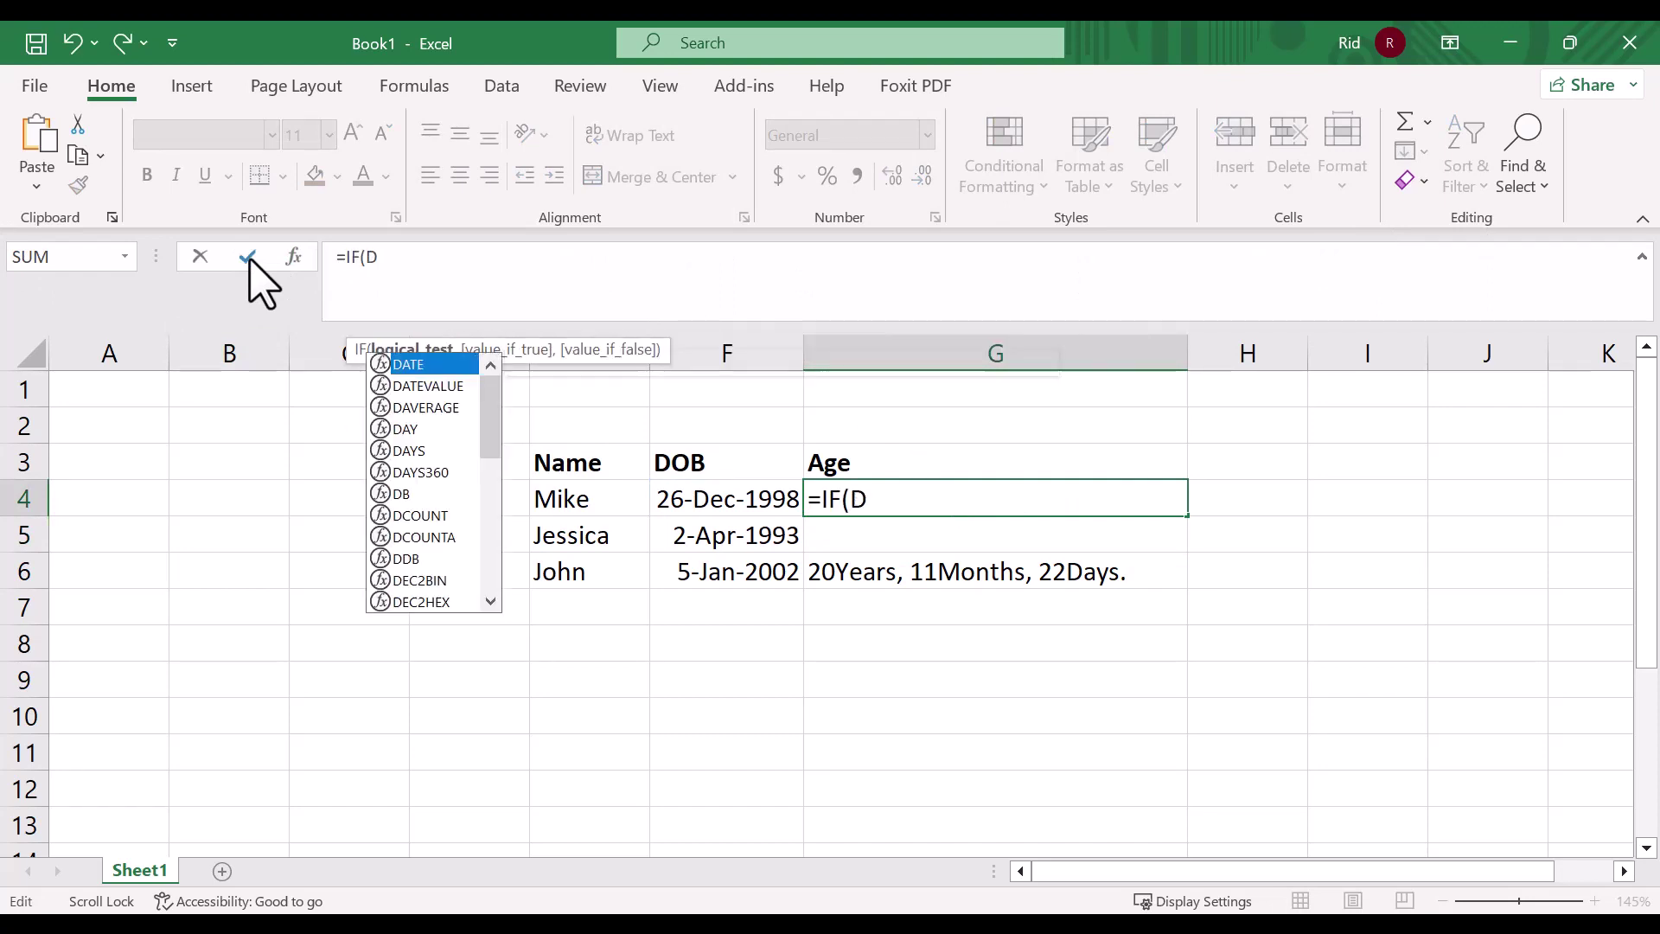
text(ATEDIF)
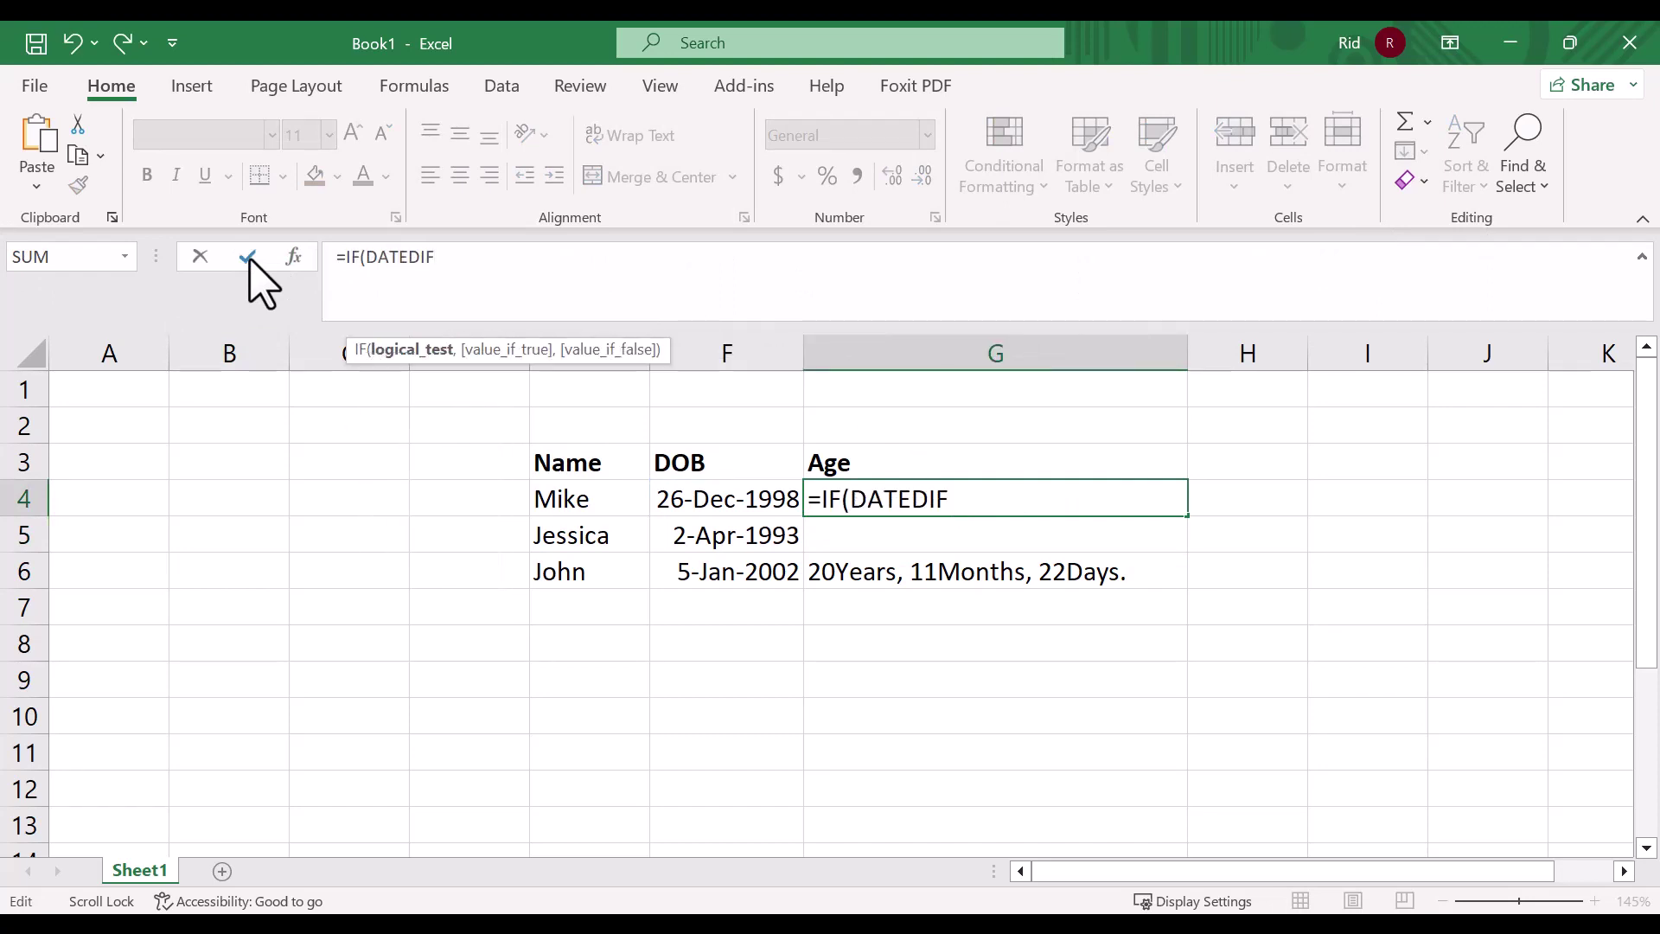
text(()
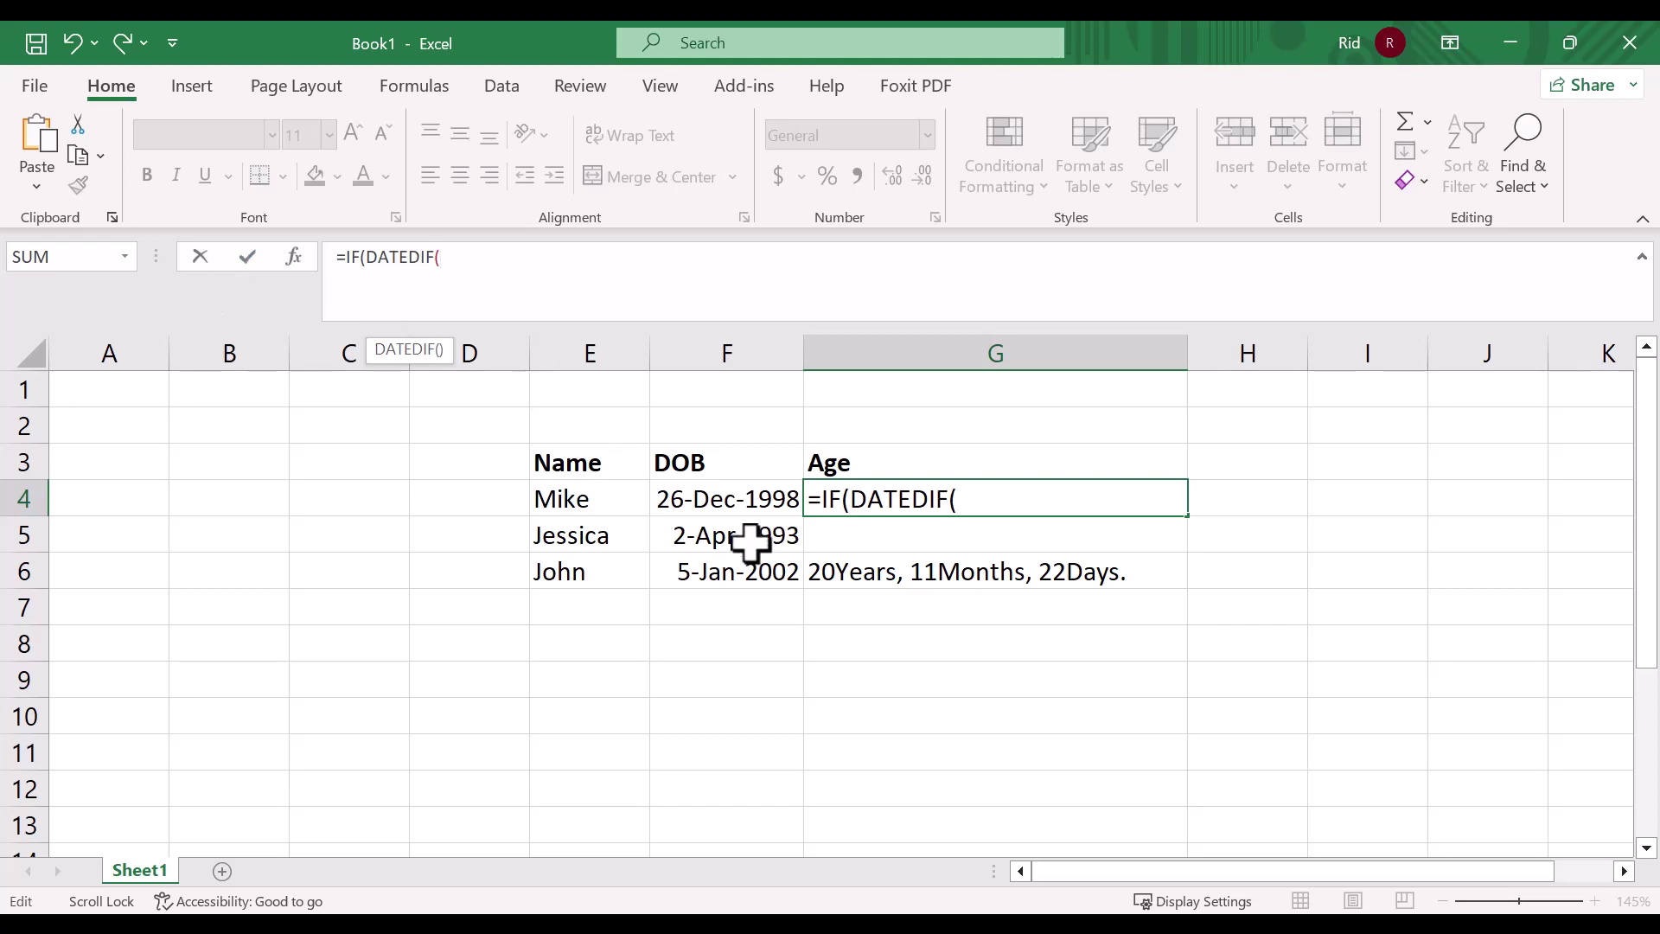
click(777, 503)
click(563, 254)
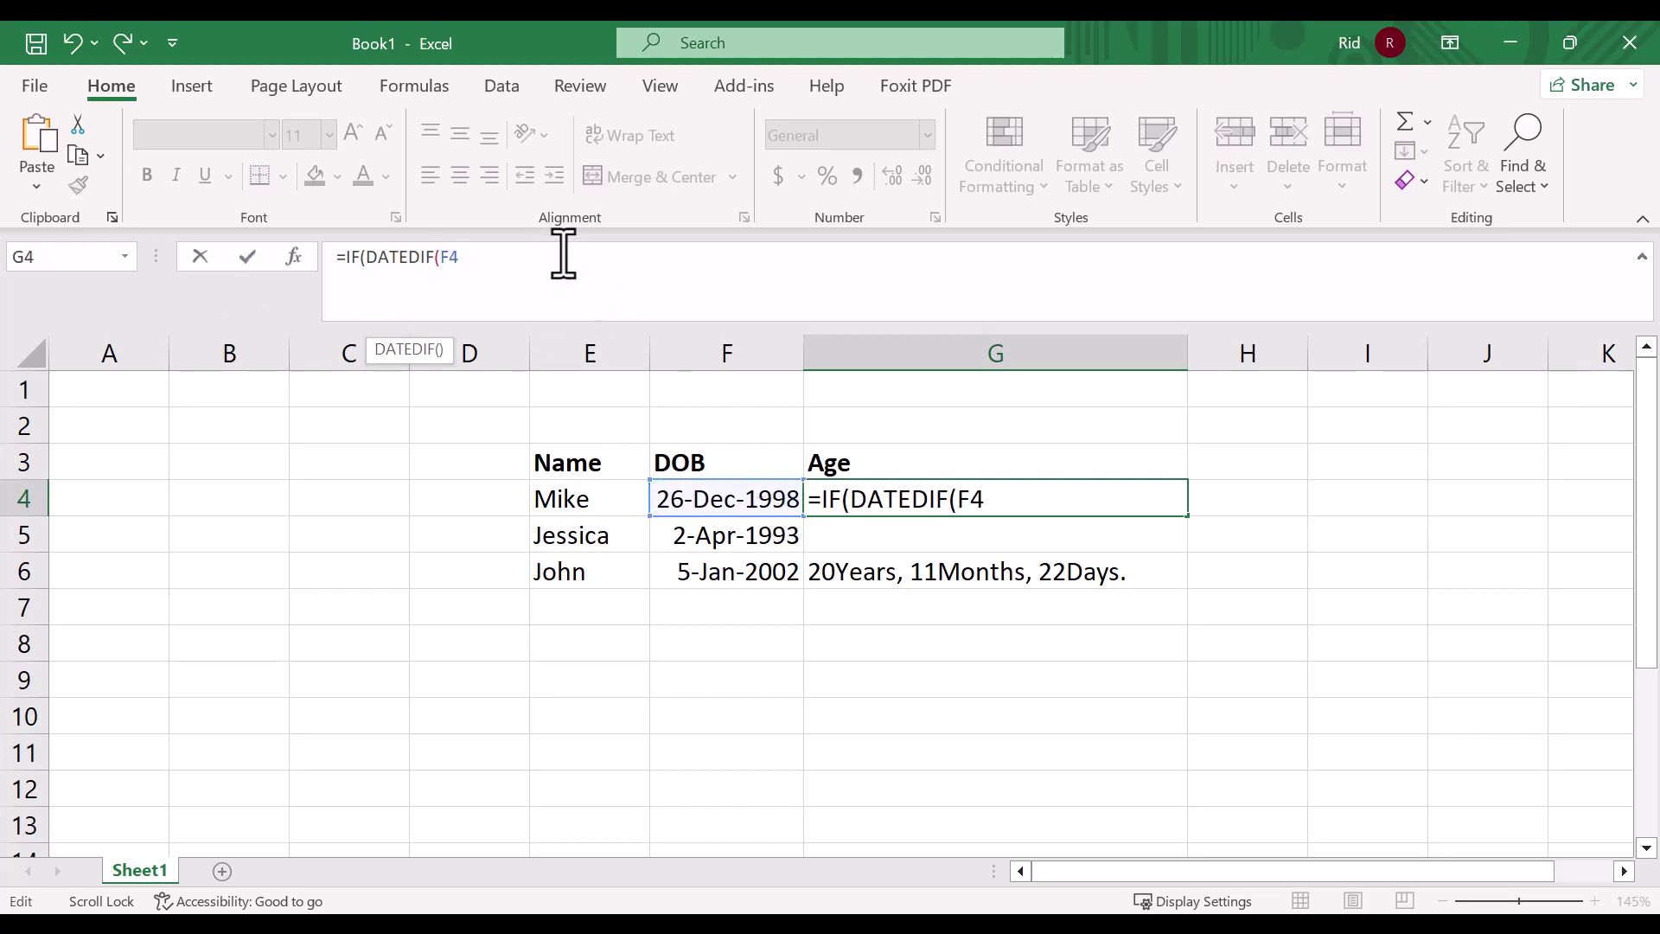
text(,TODAY(),"Y)
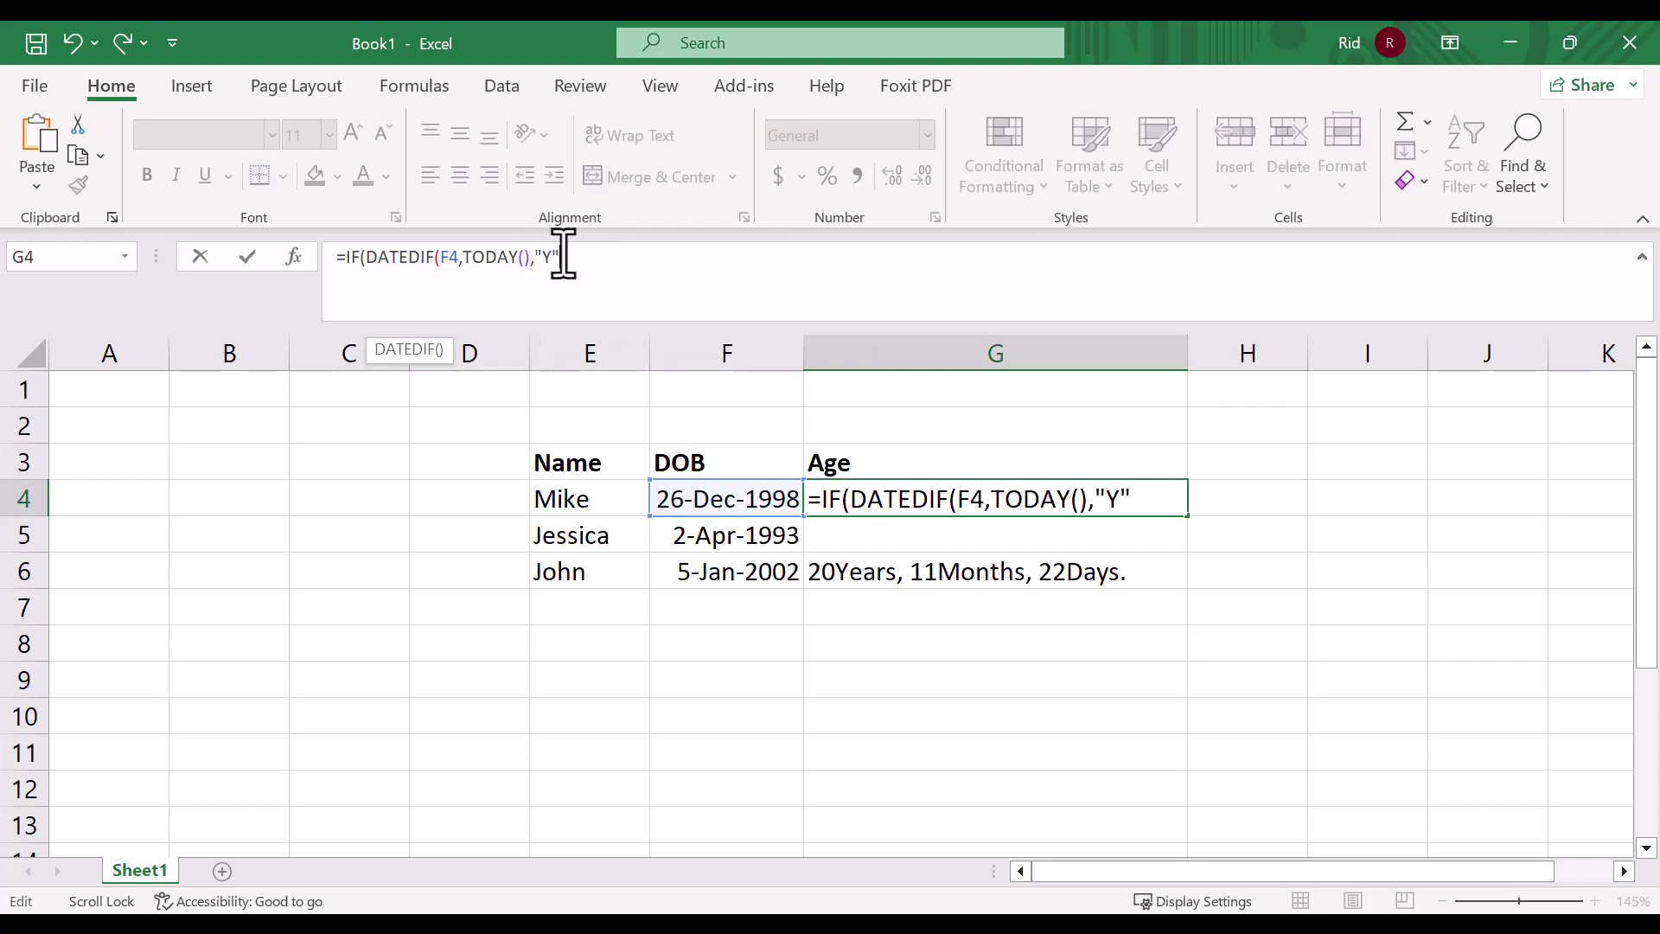
text("))
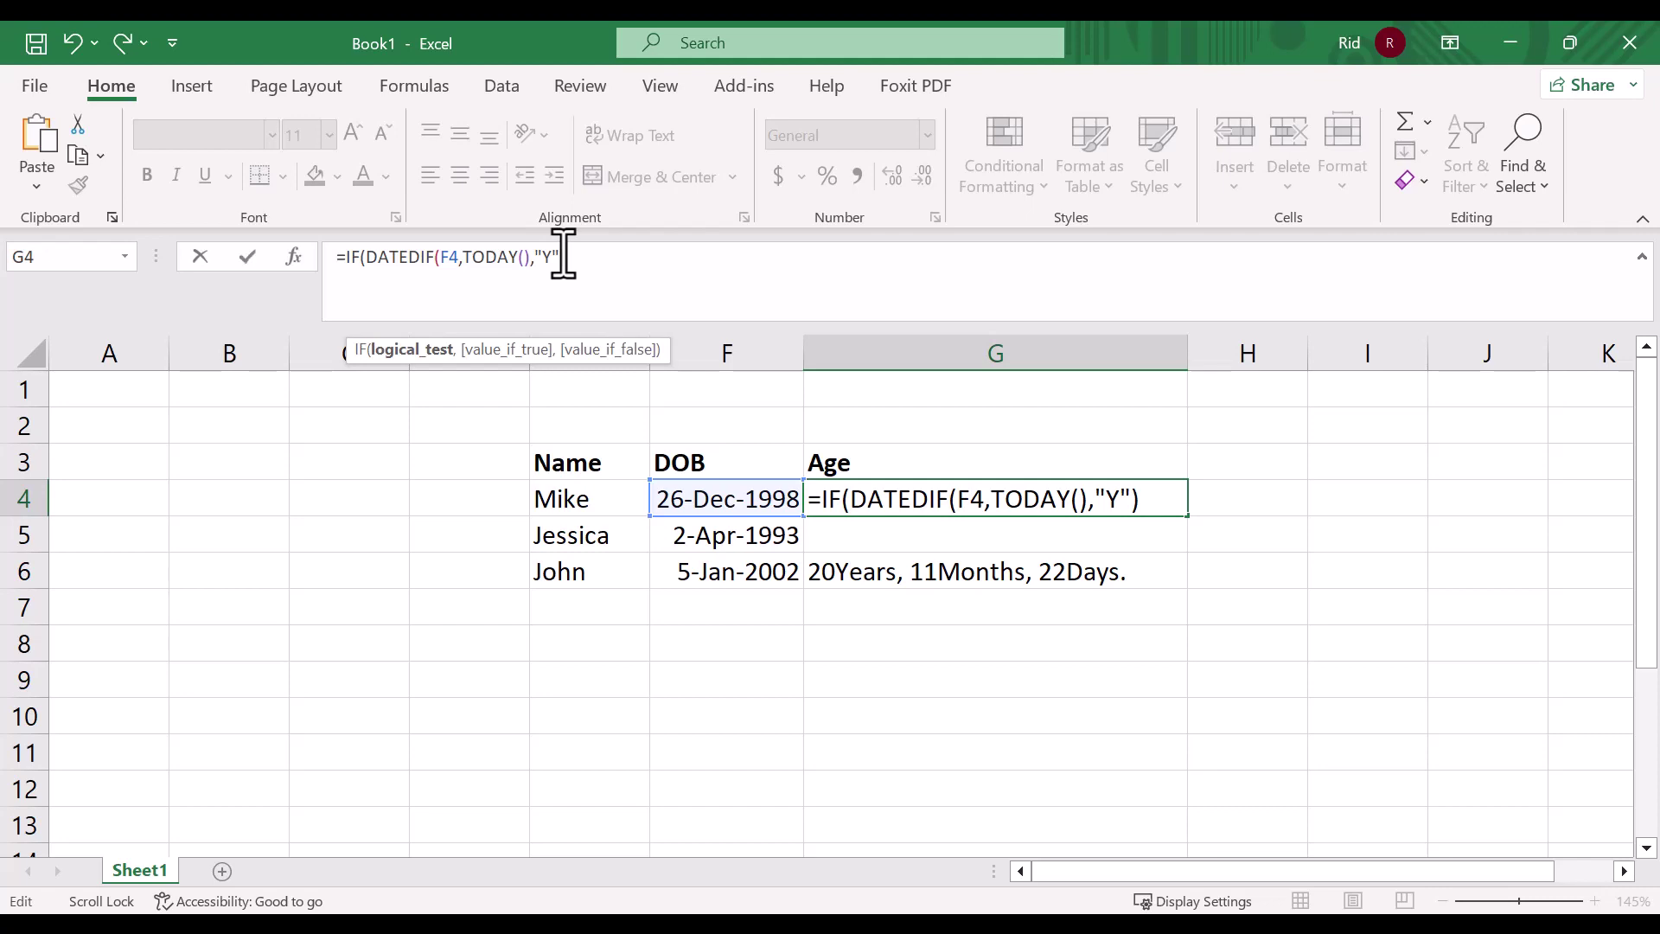
text(=0,)
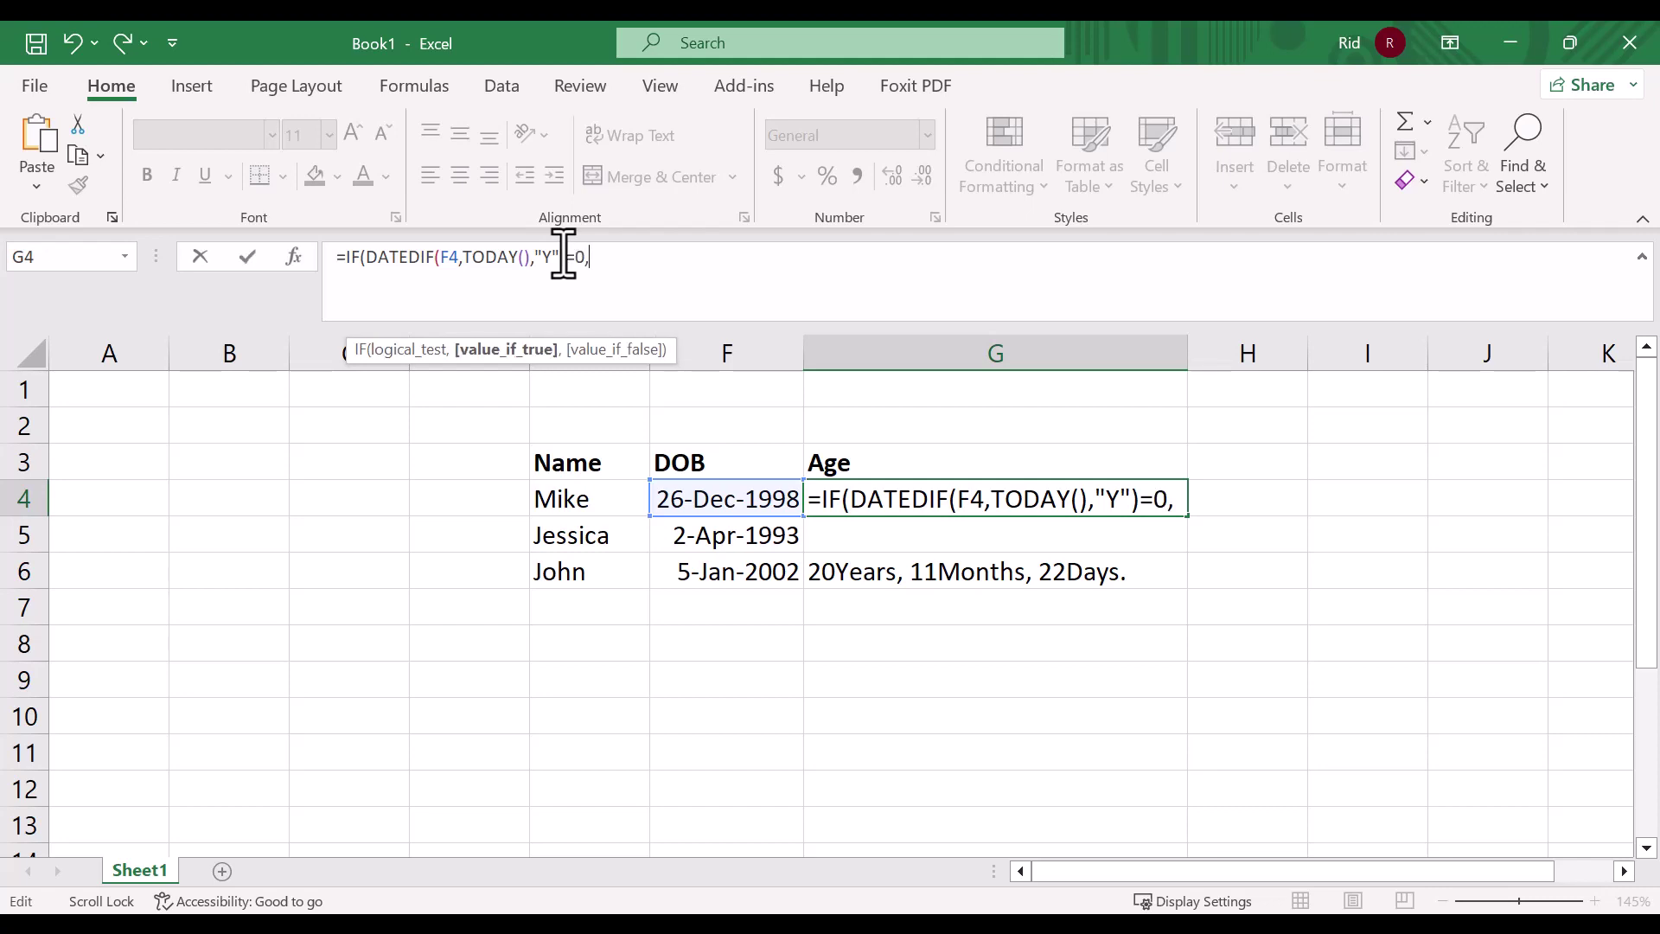
In G4's IF, return "" when true and DATEDIF(F4,TODAY(),"Y") when false, then close it and add an & after it.
text("")
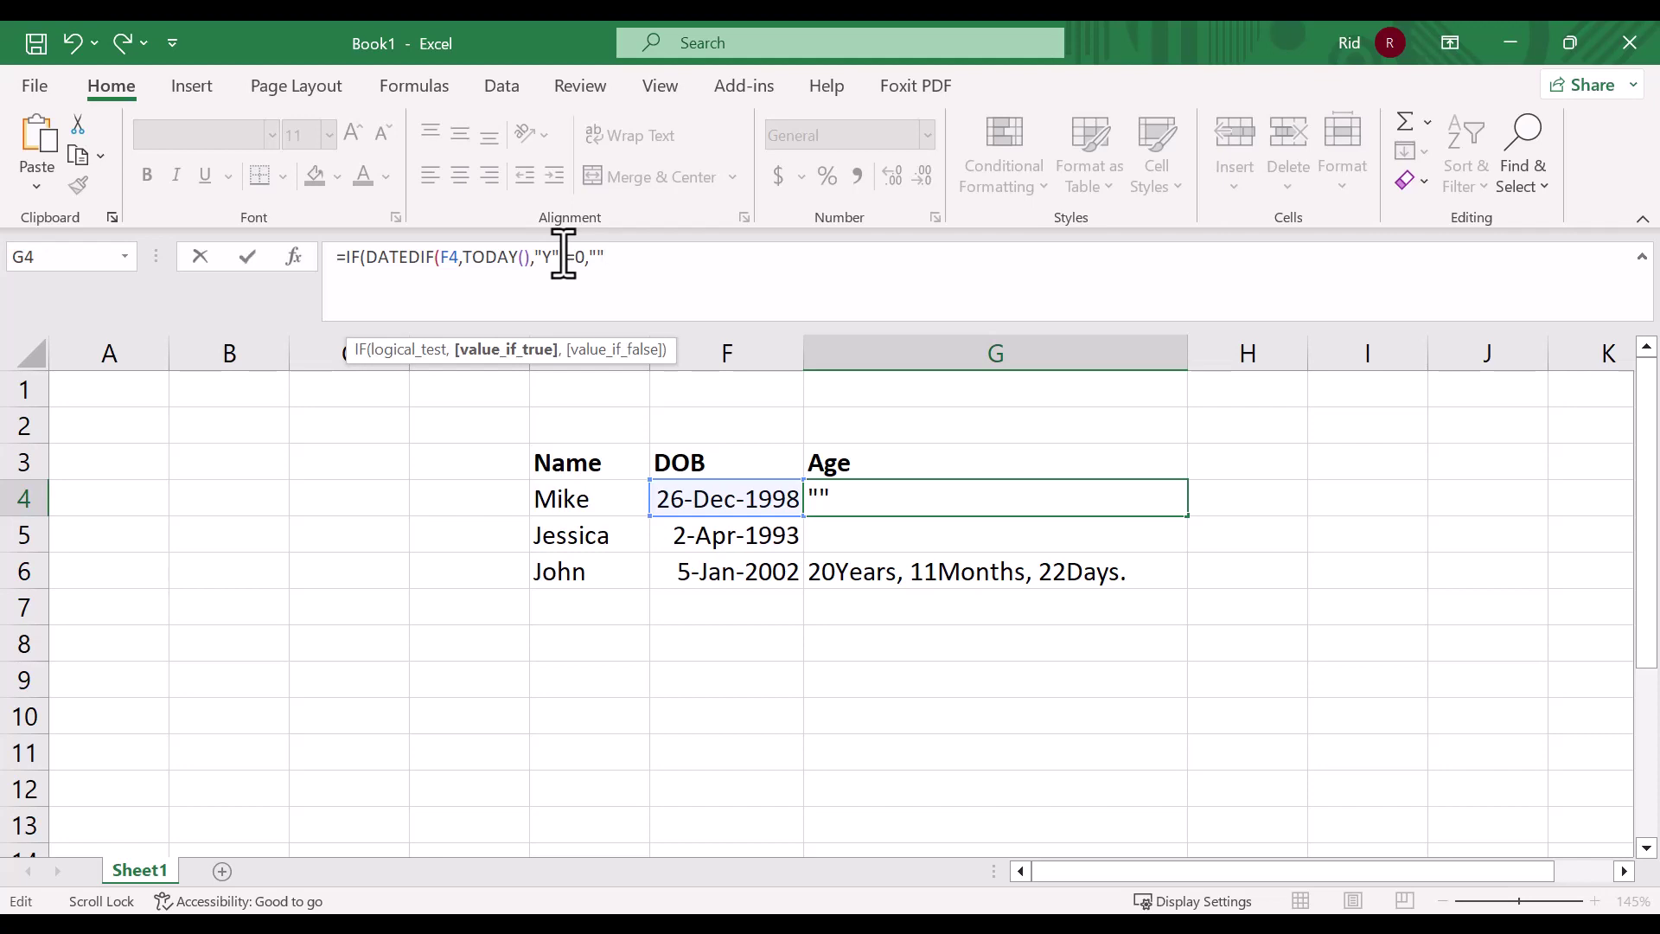
text(,)
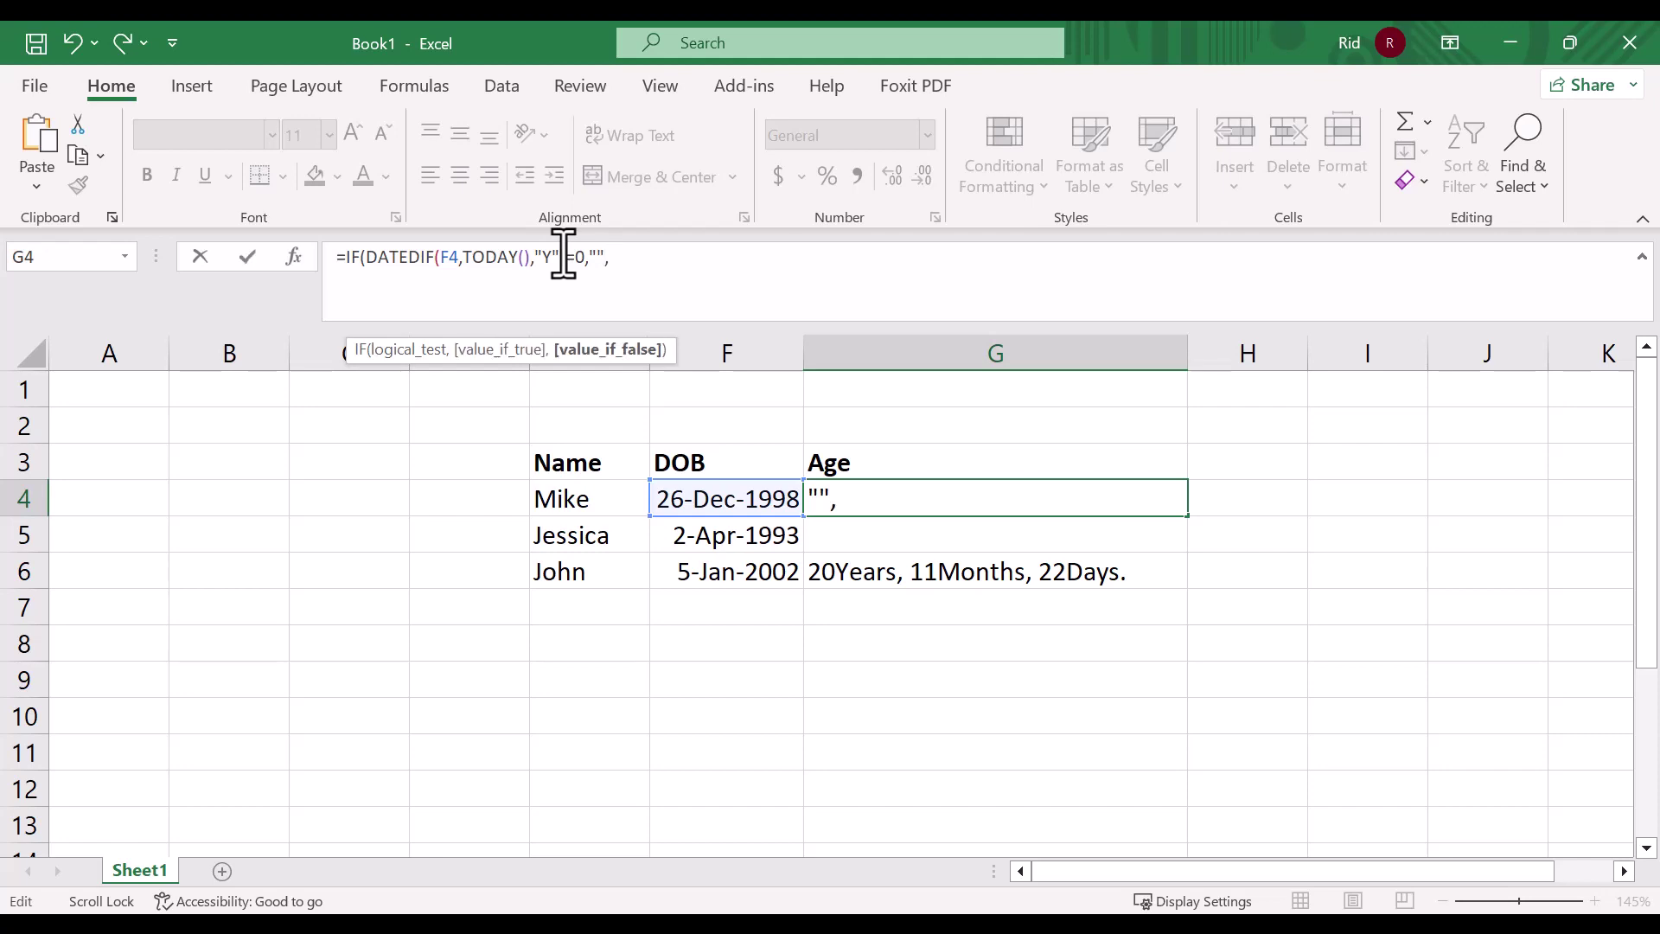
text(DATEDIF)
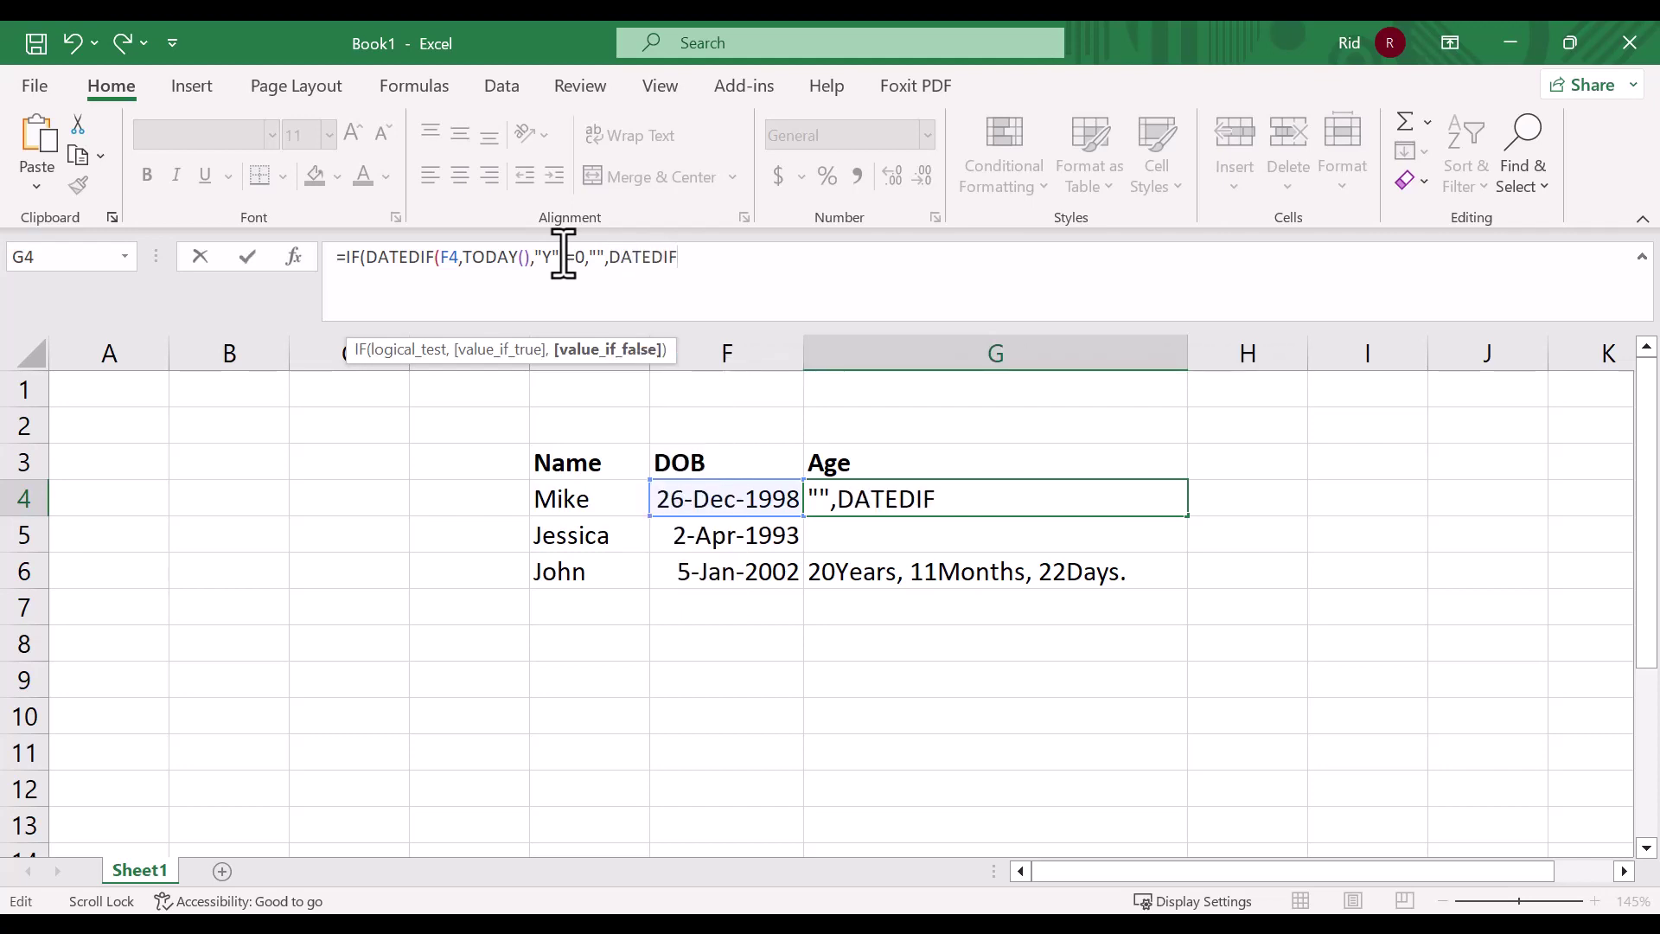
text(()
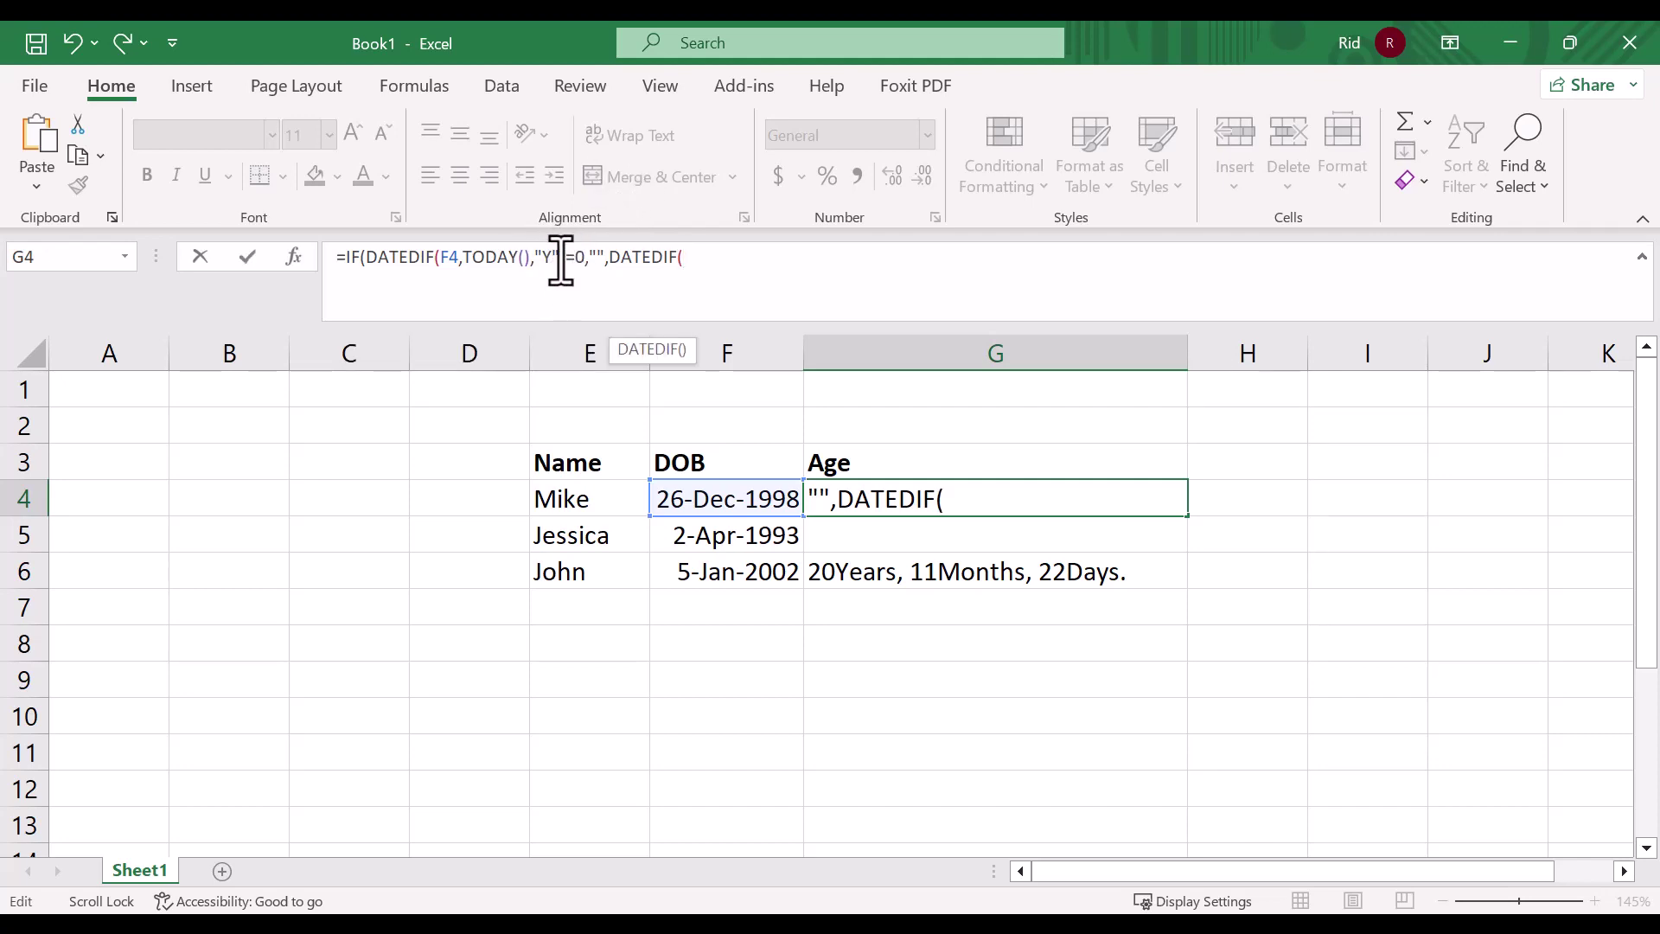
drag(564, 259, 369, 262)
key(ctrl+c)
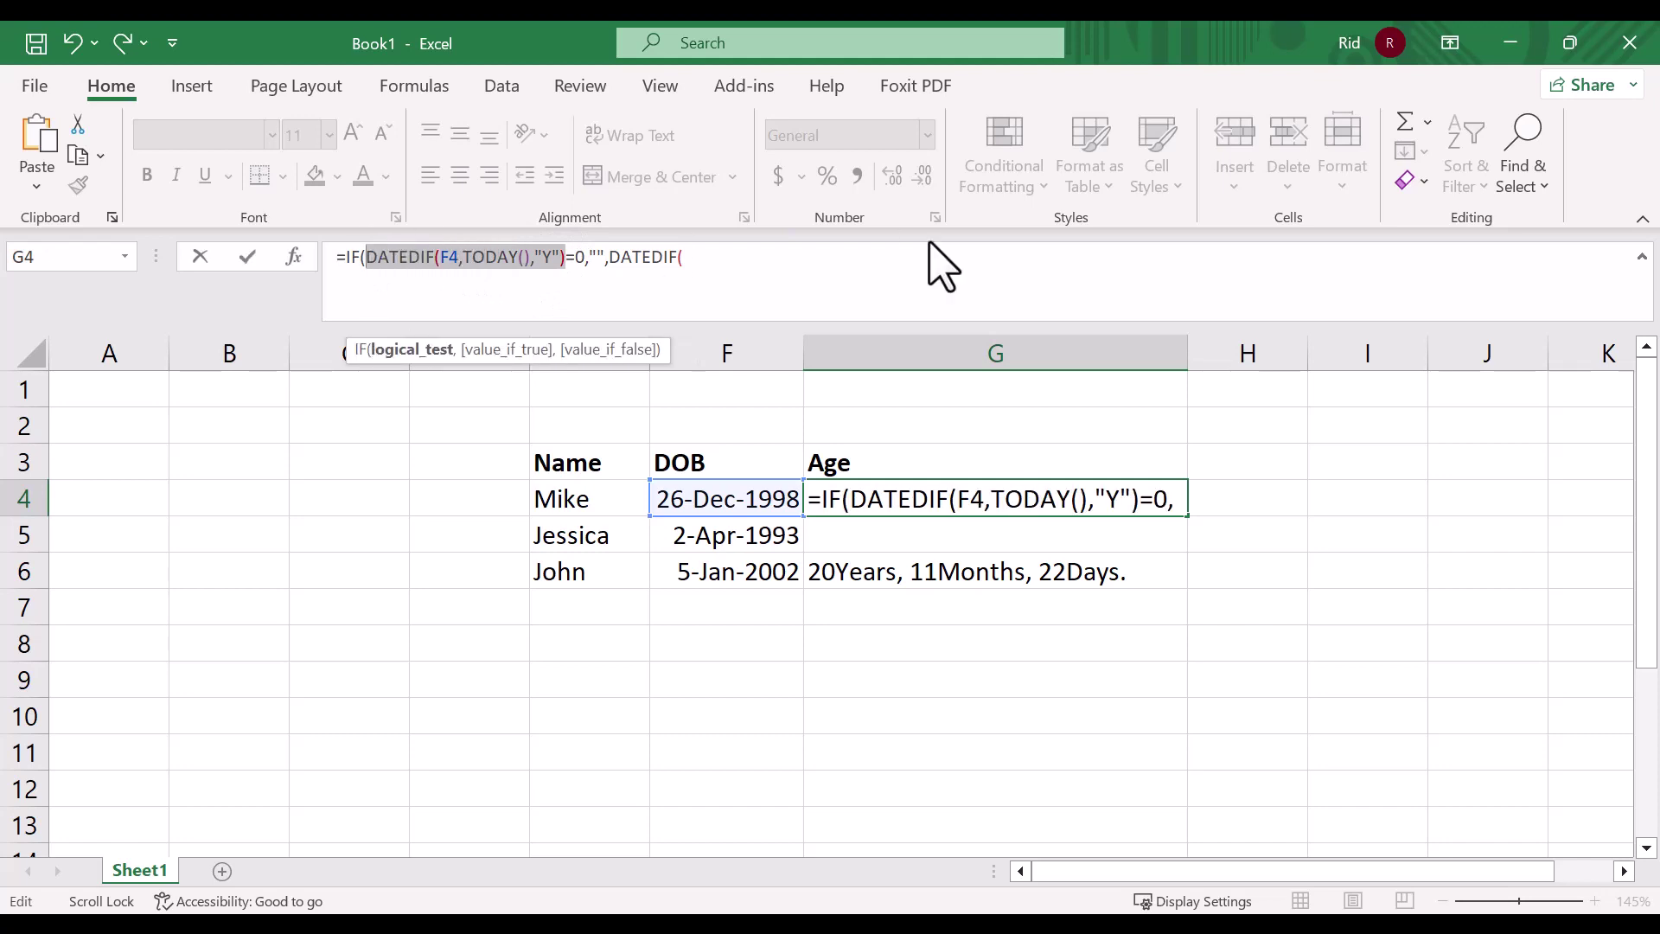
drag(688, 259, 619, 262)
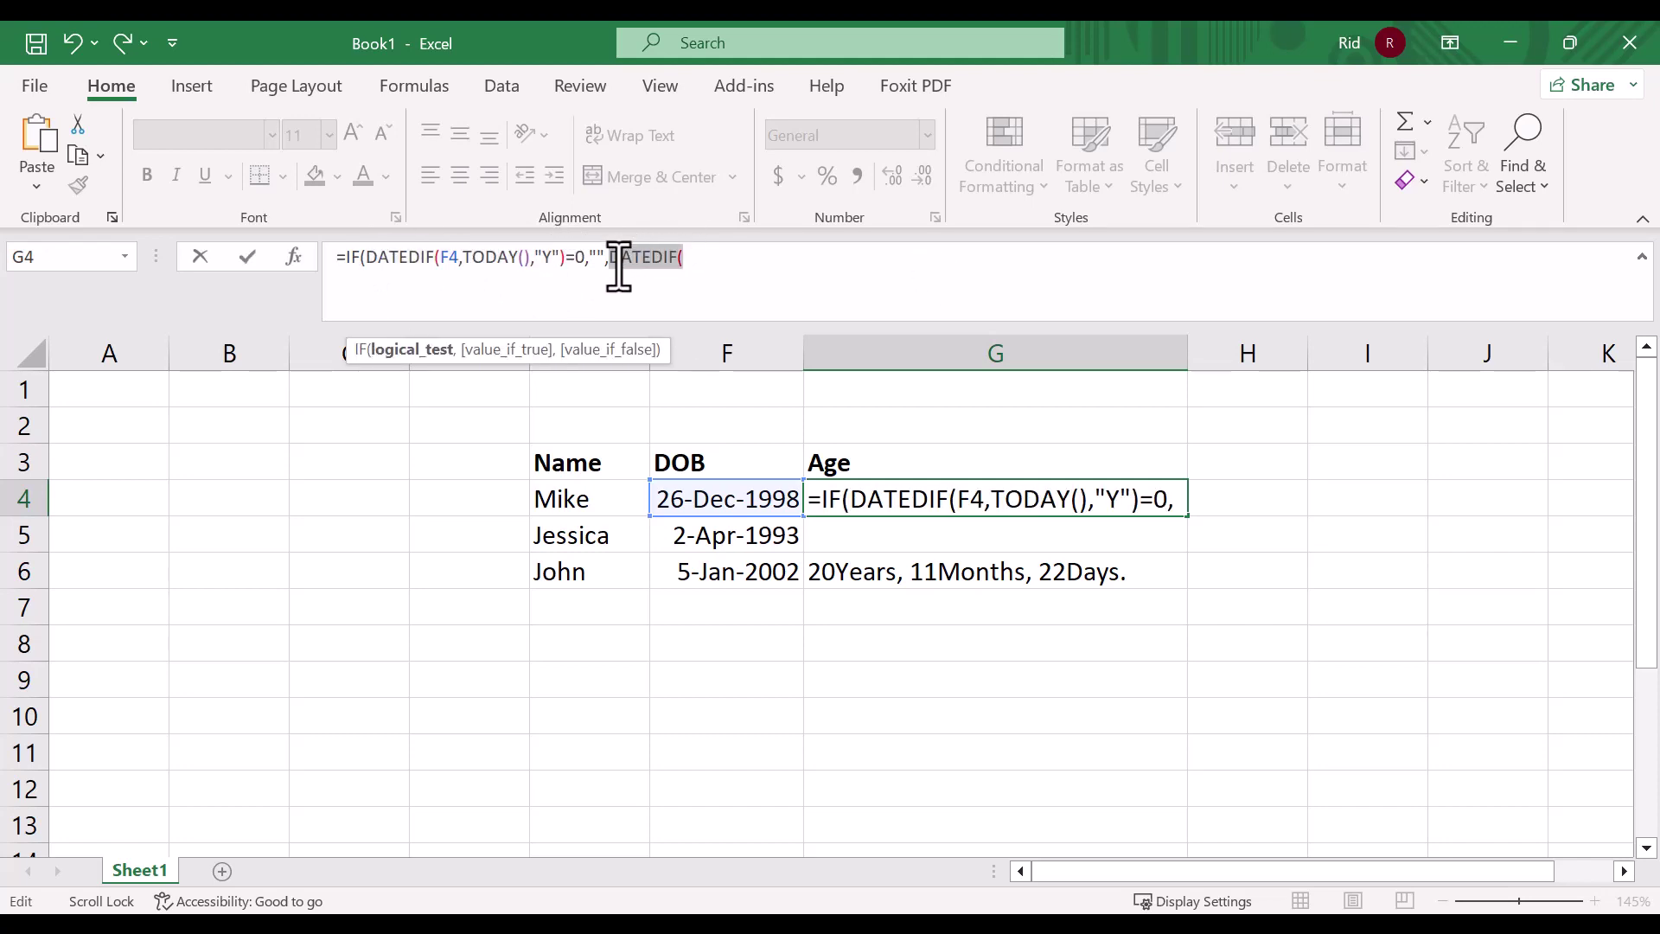
key(ctrl+v)
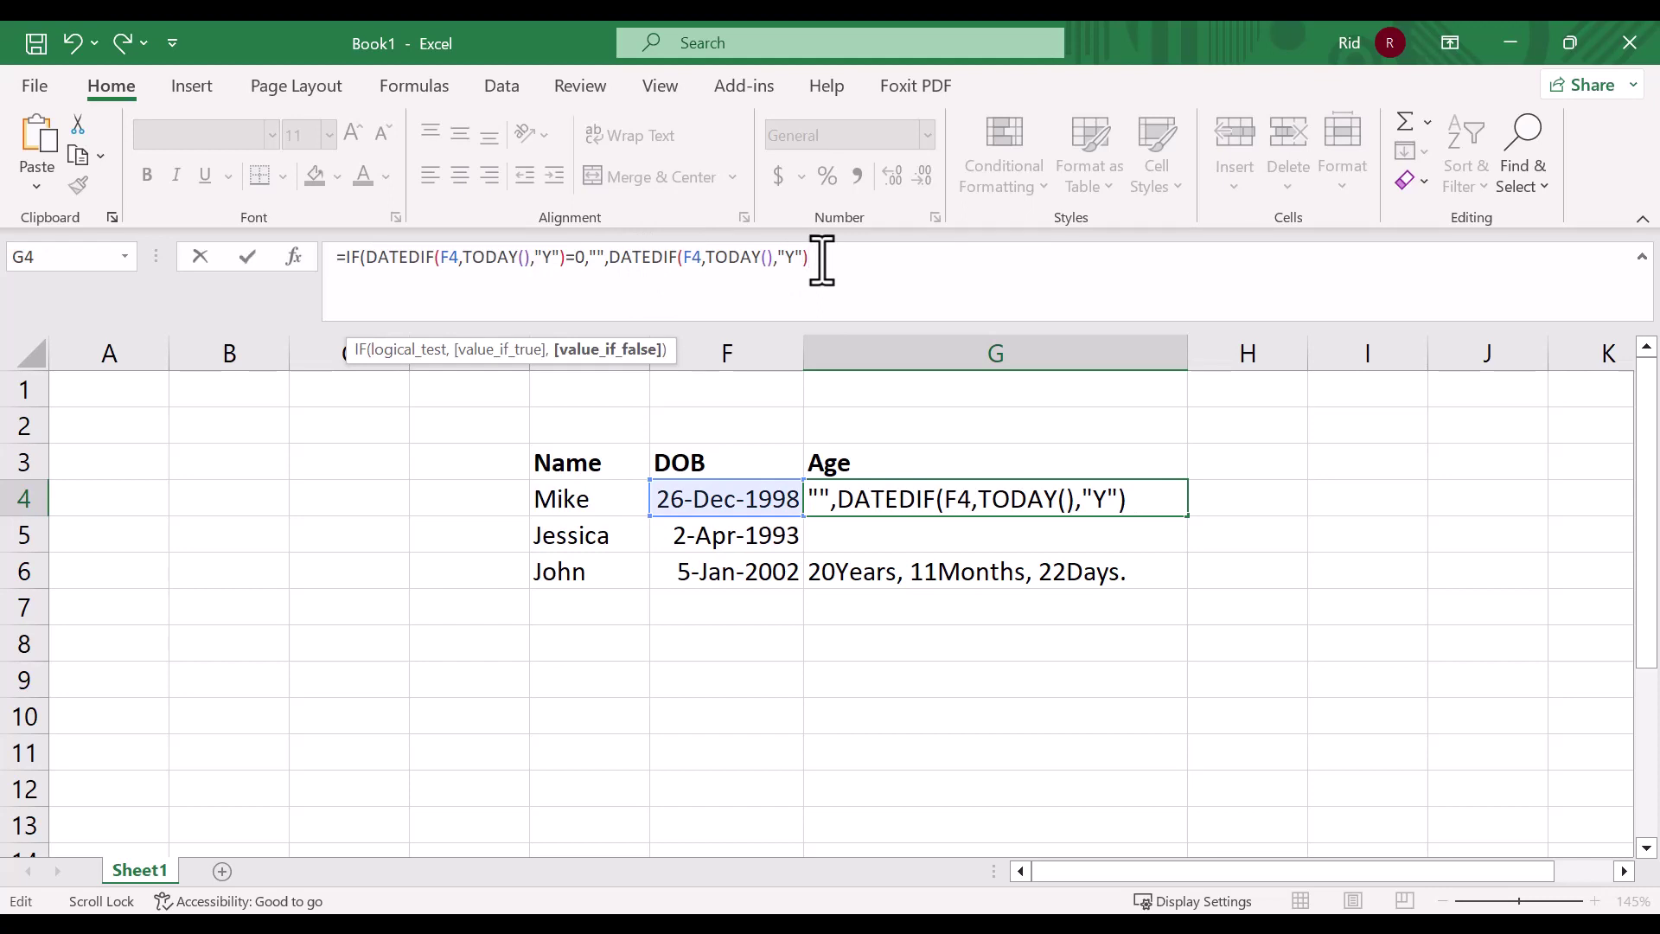
text())
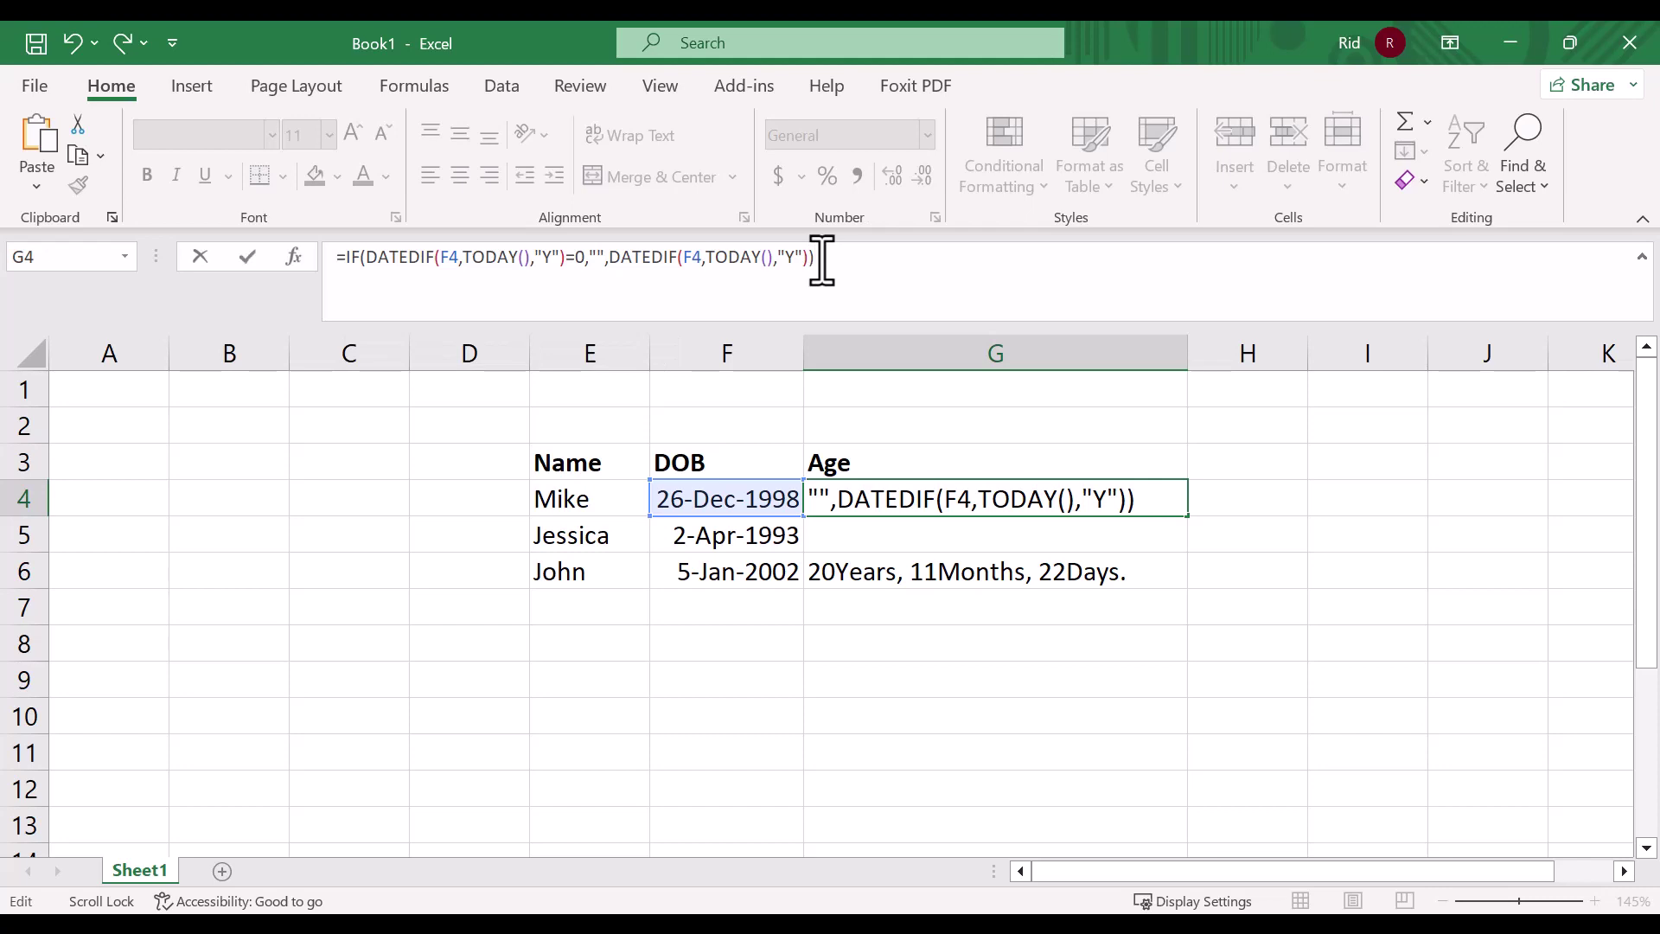
text( &)
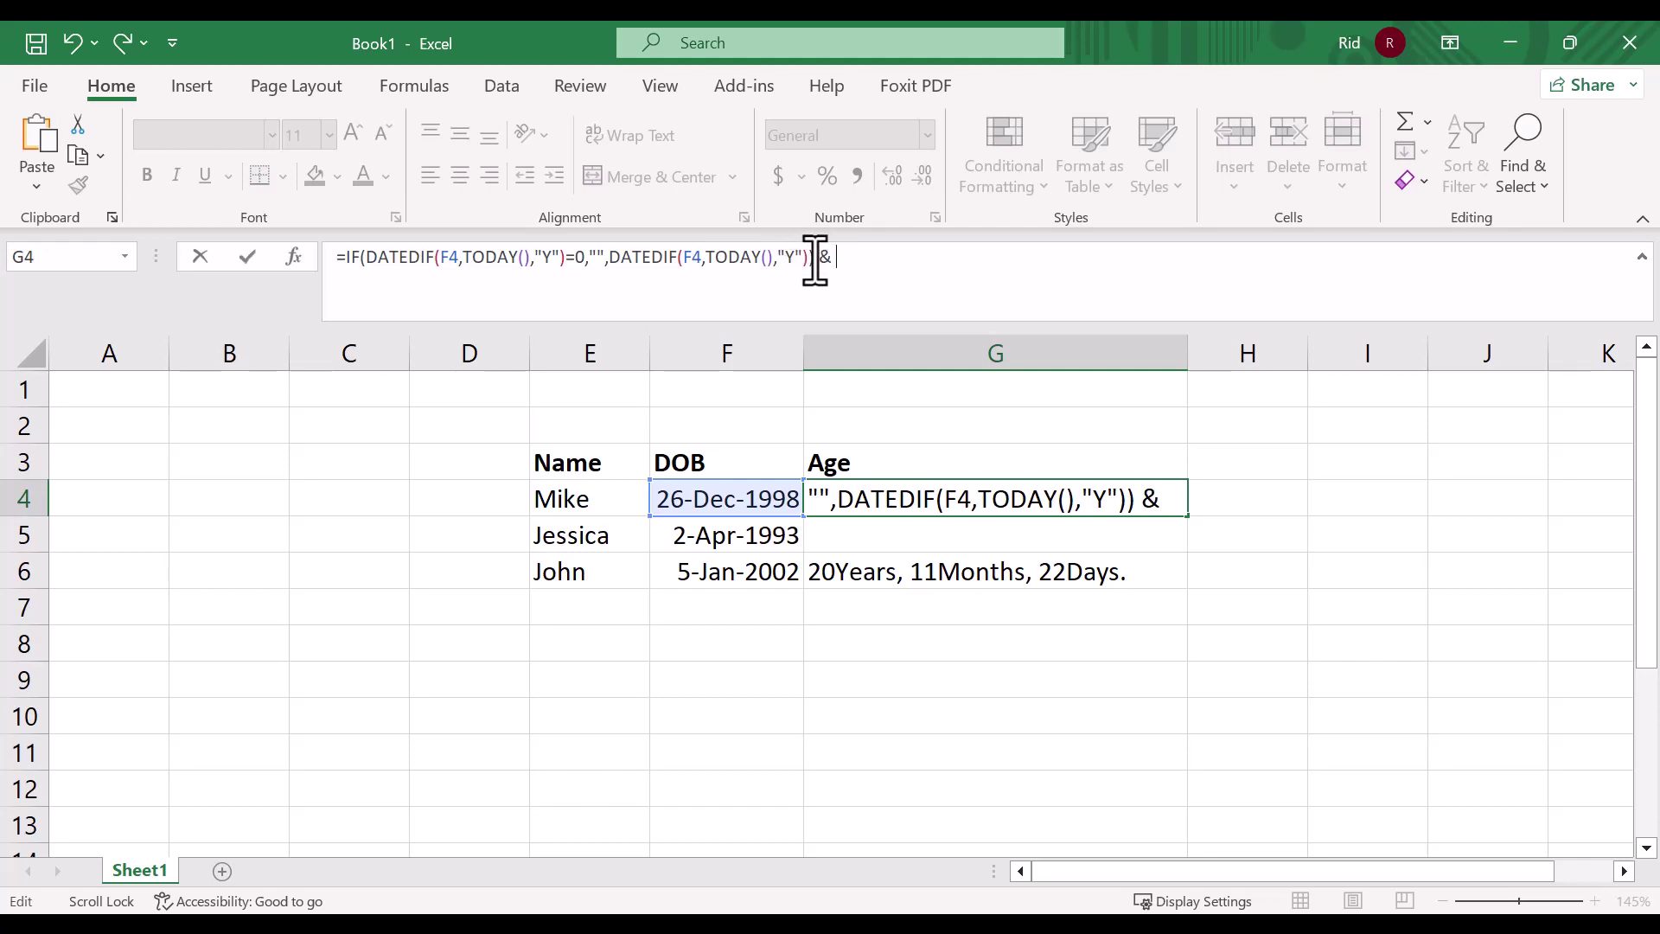
Join the label "Years, " to the false-result DATEDIF inside G4's IF, using & before the IF's closing bracket.
click(813, 257)
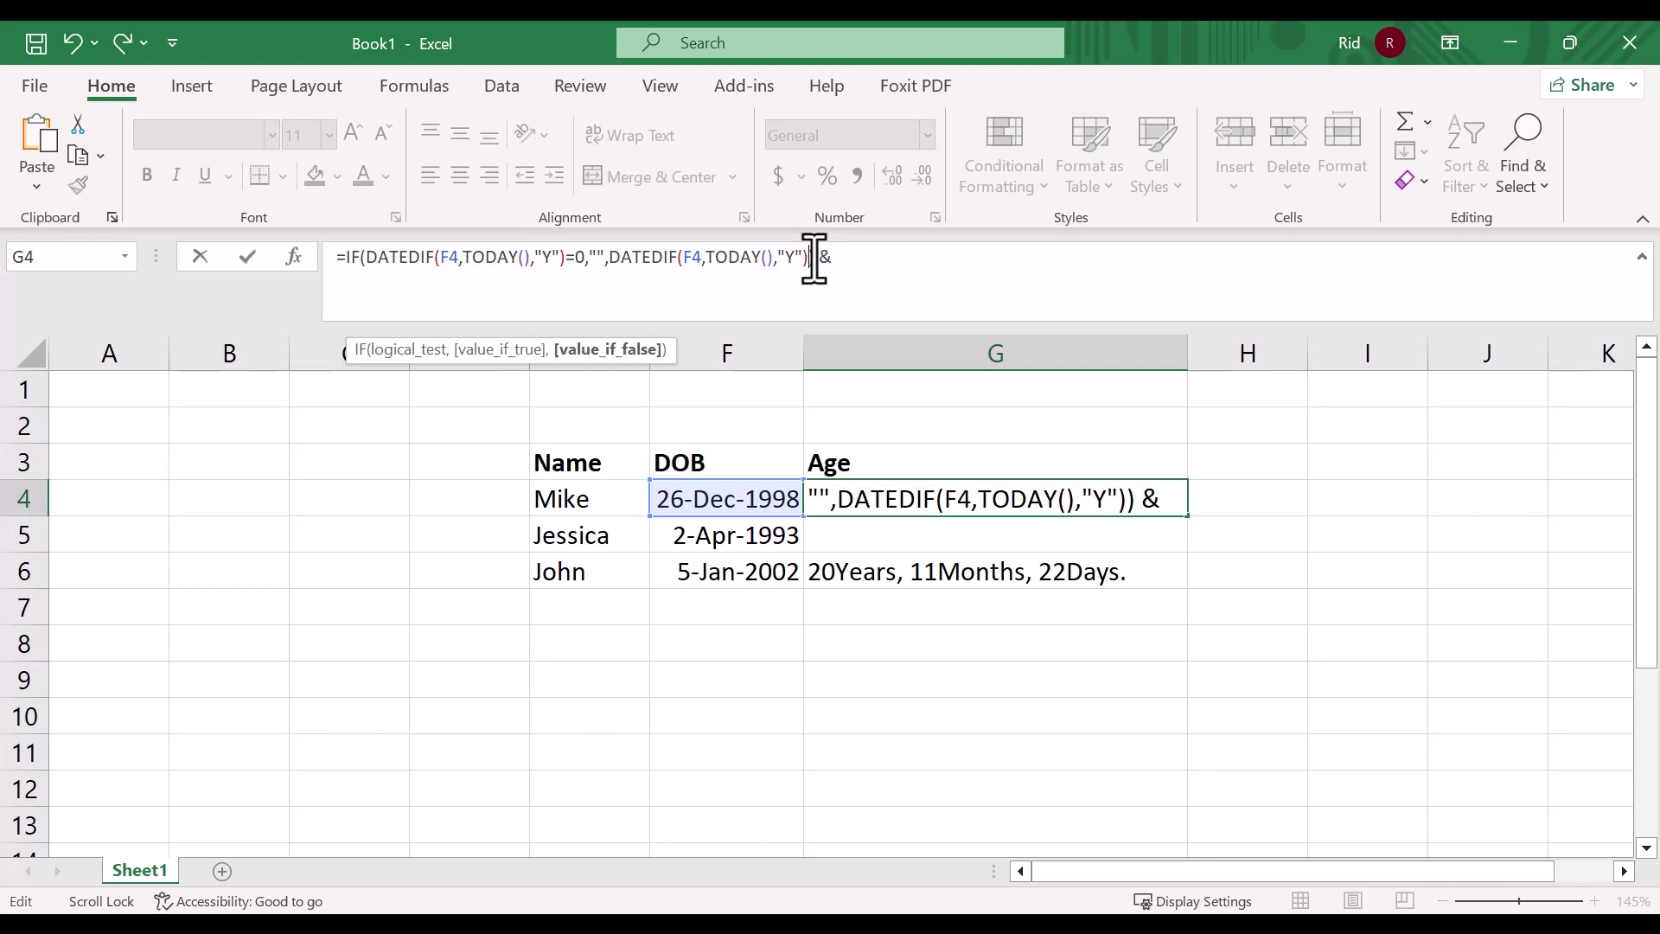
text(& "Y)
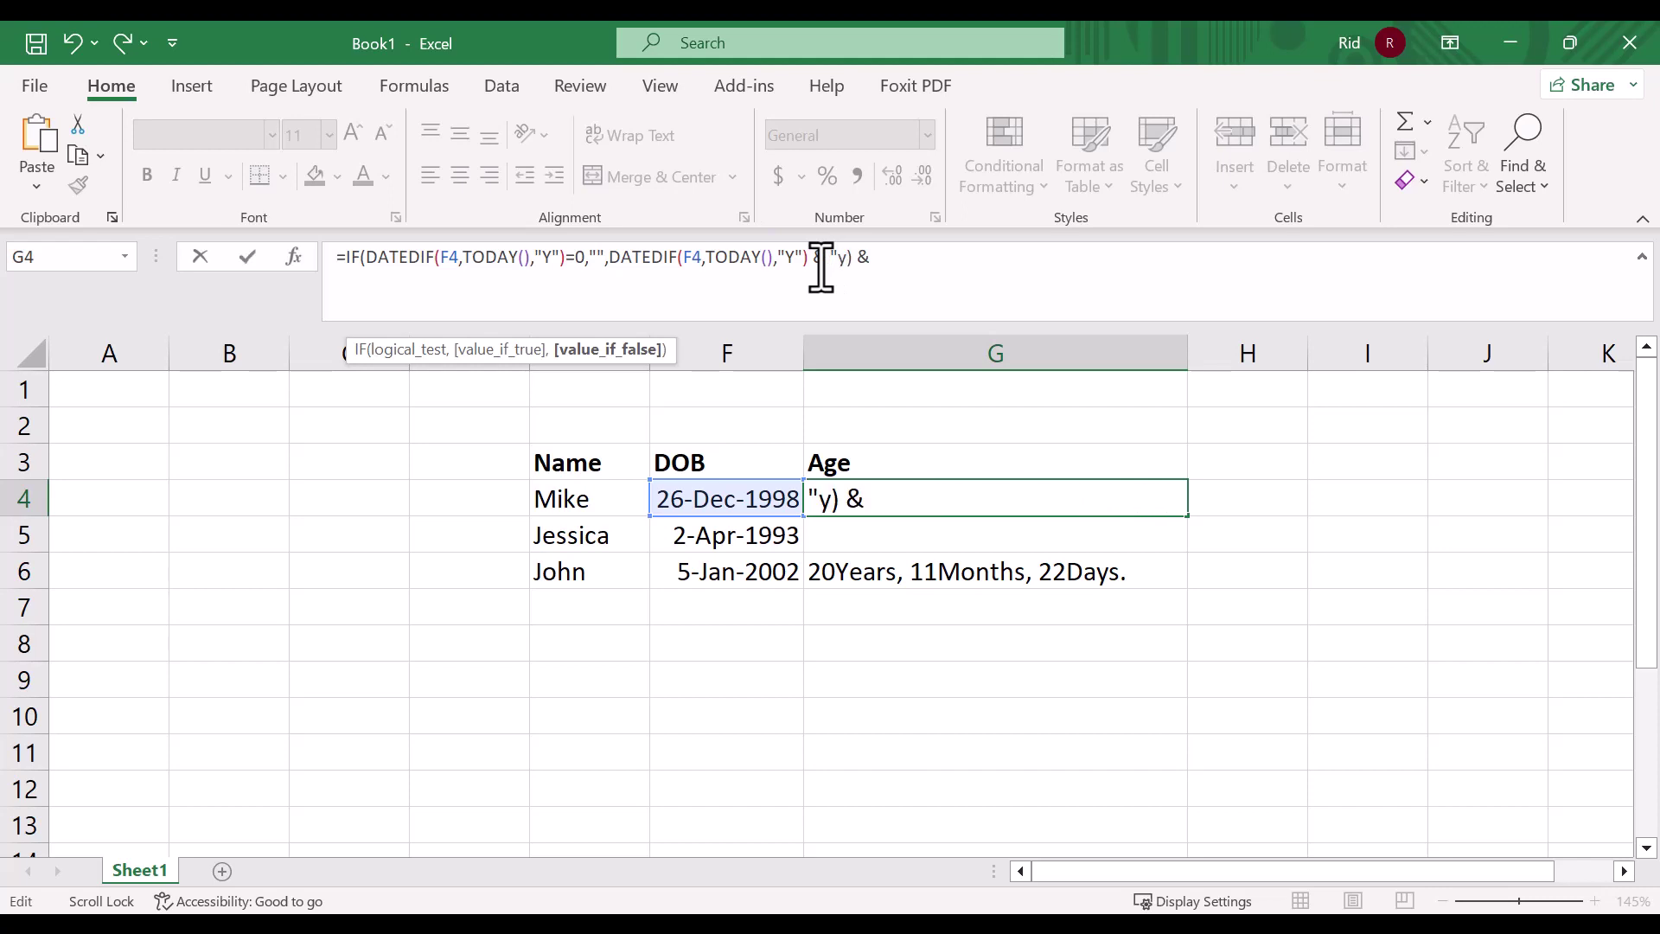
text(ears)
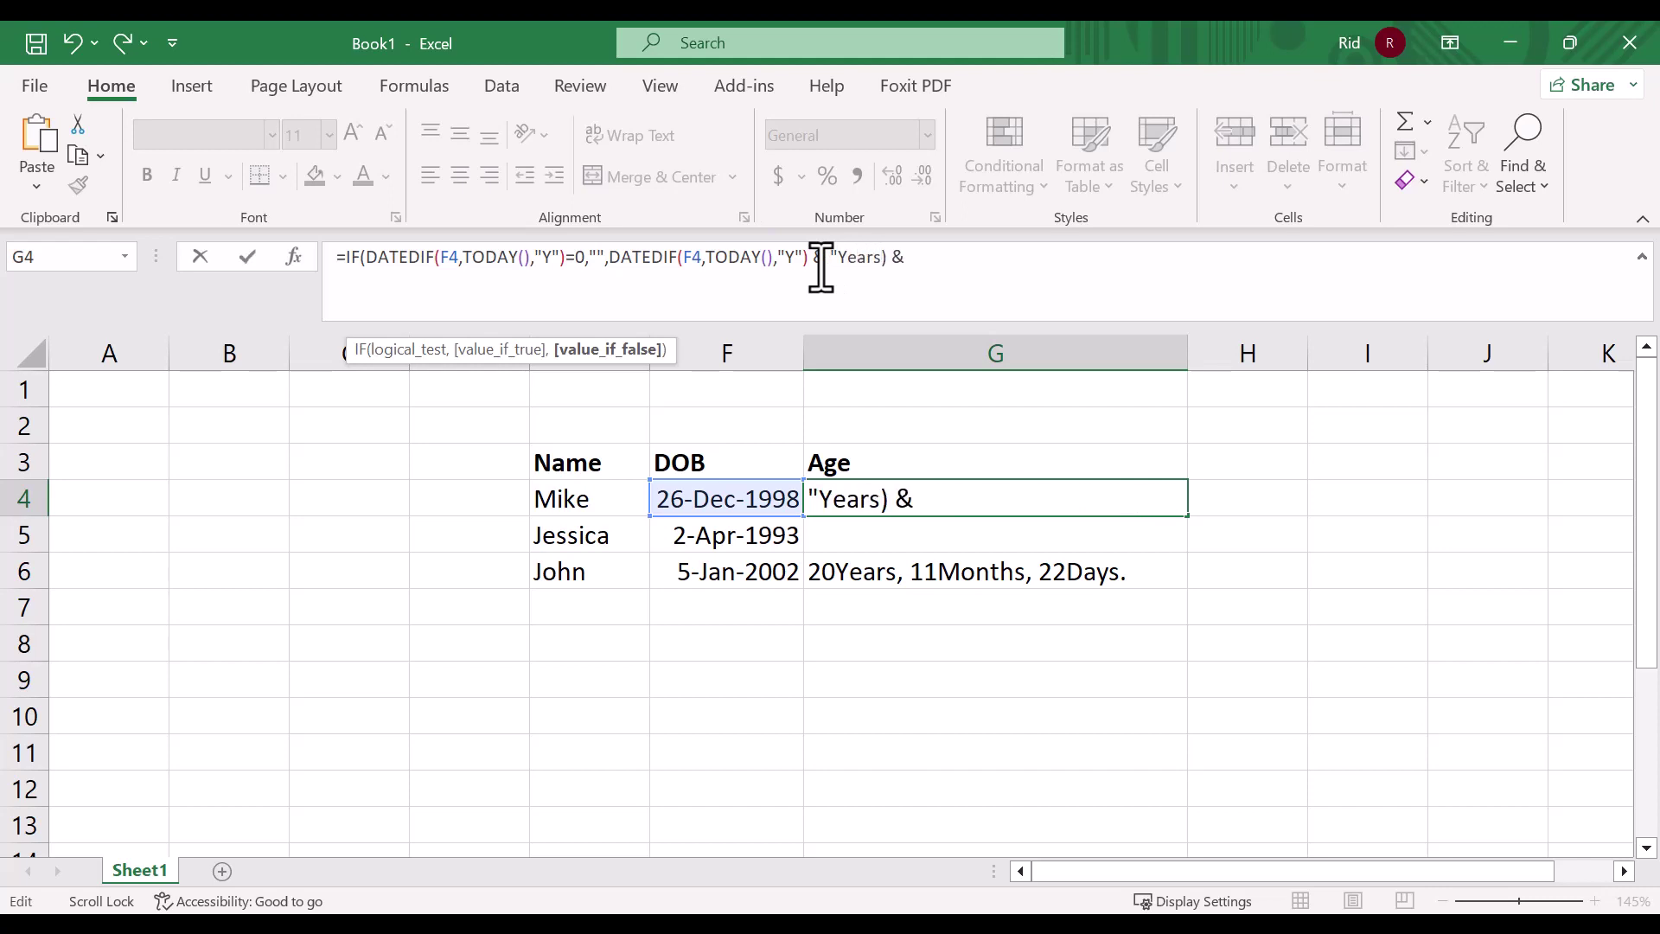
text(, ")
click(595, 259)
click(617, 260)
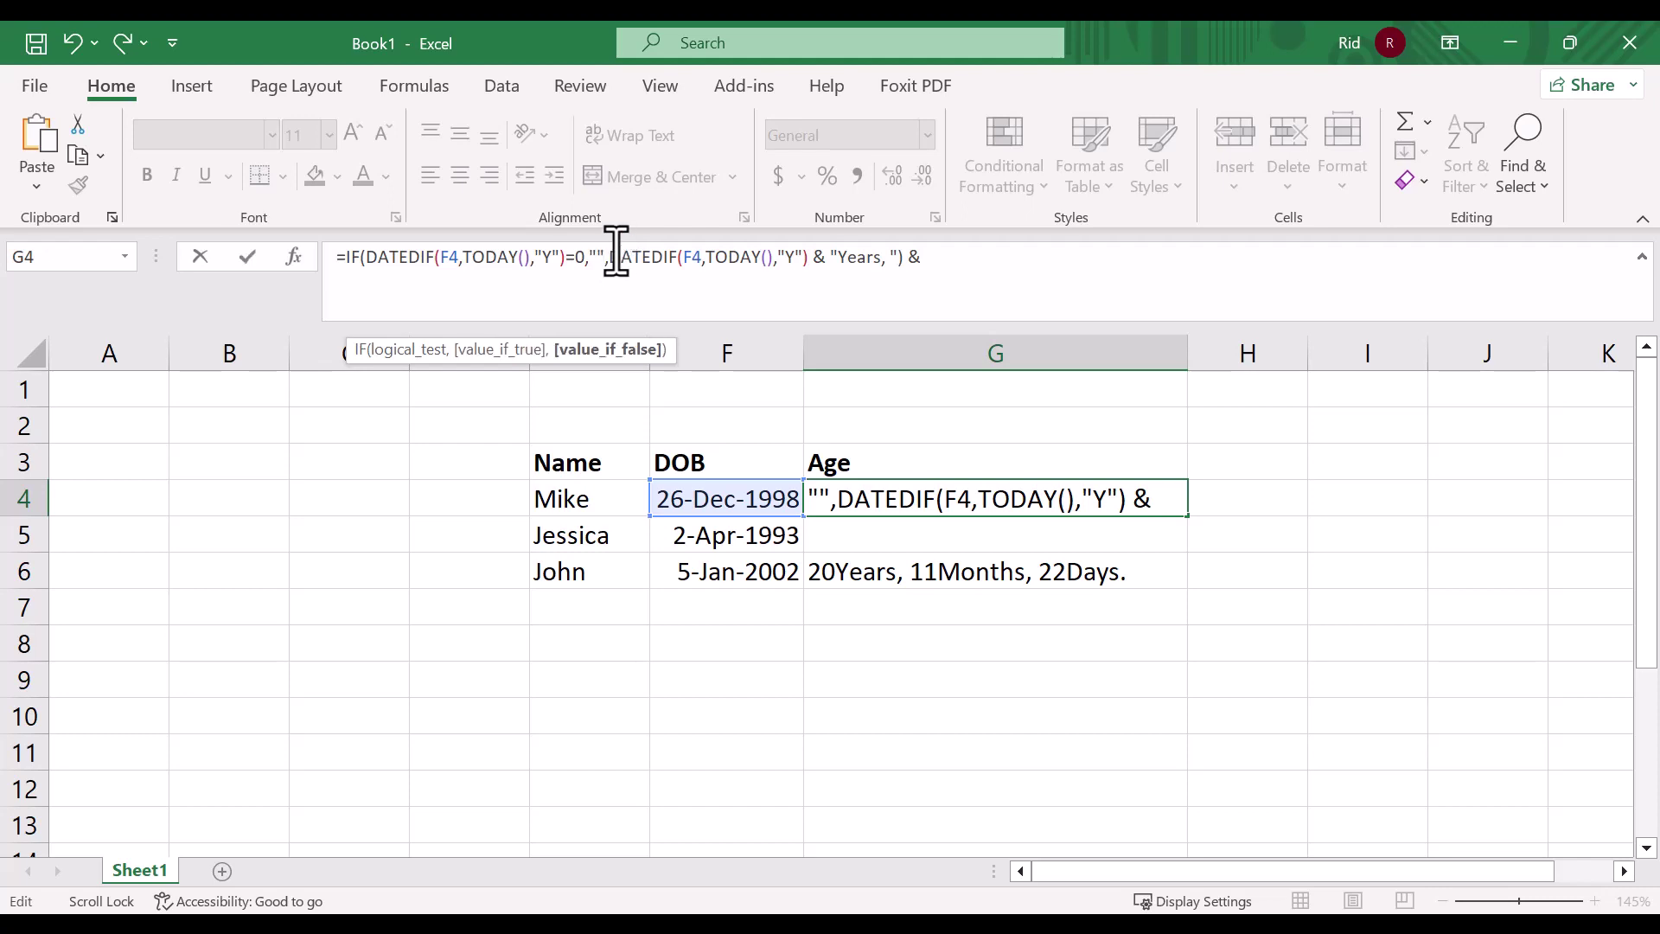
Append a copy of the complete years IF expression after the trailing & in G4's formula.
click(955, 261)
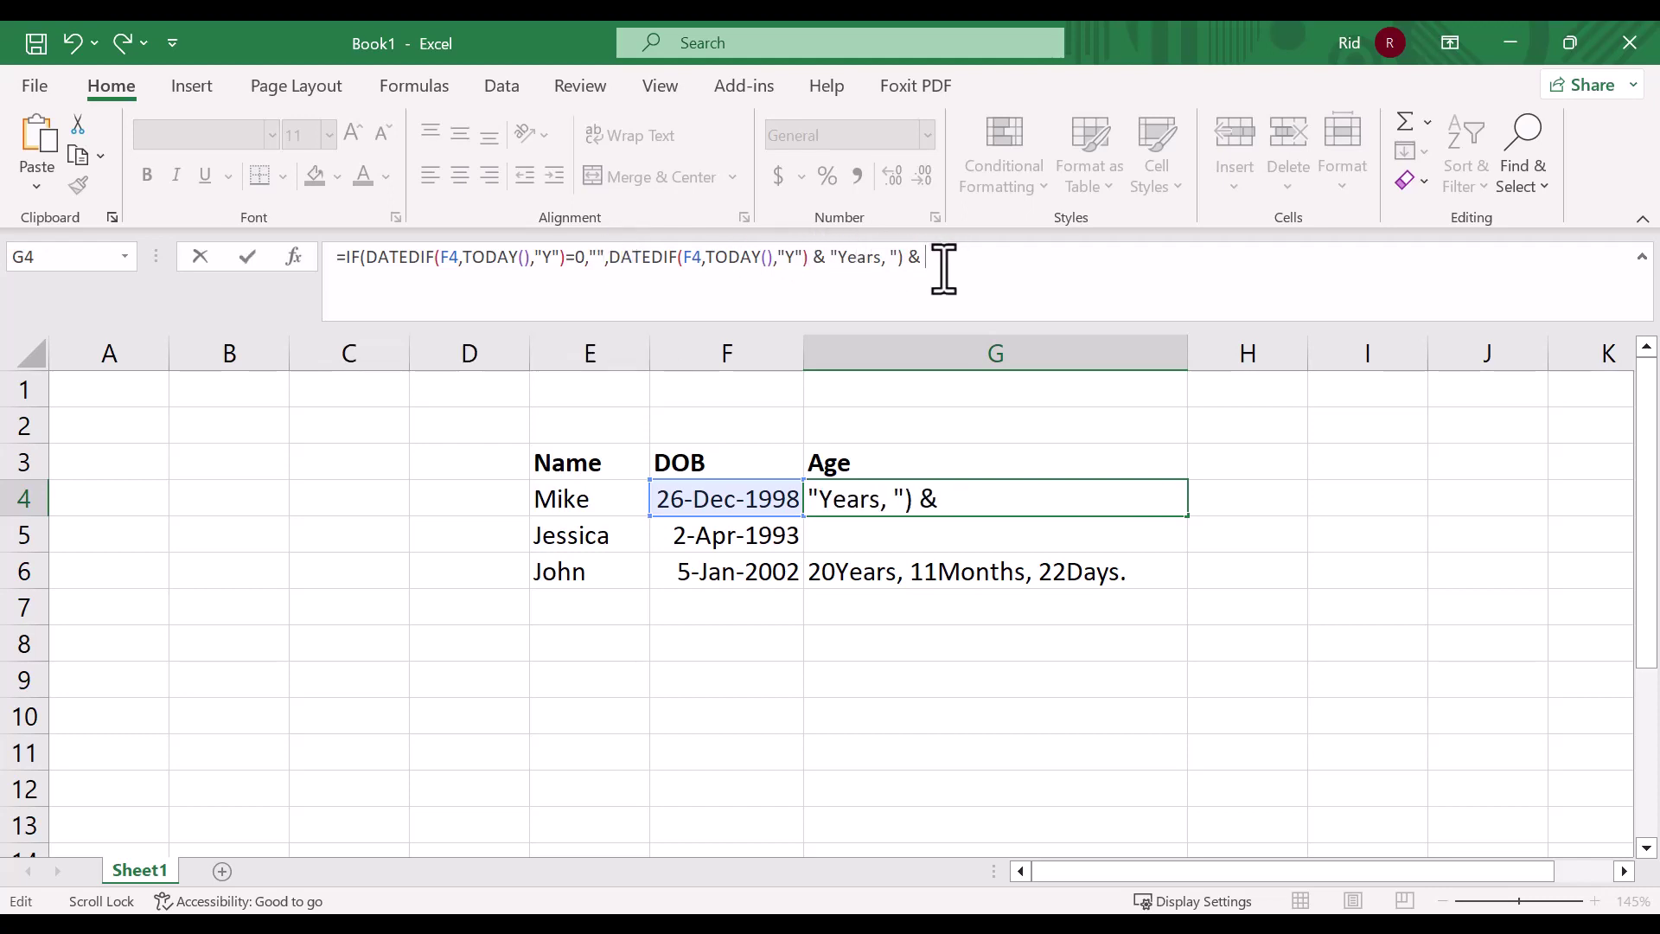
text(ID)
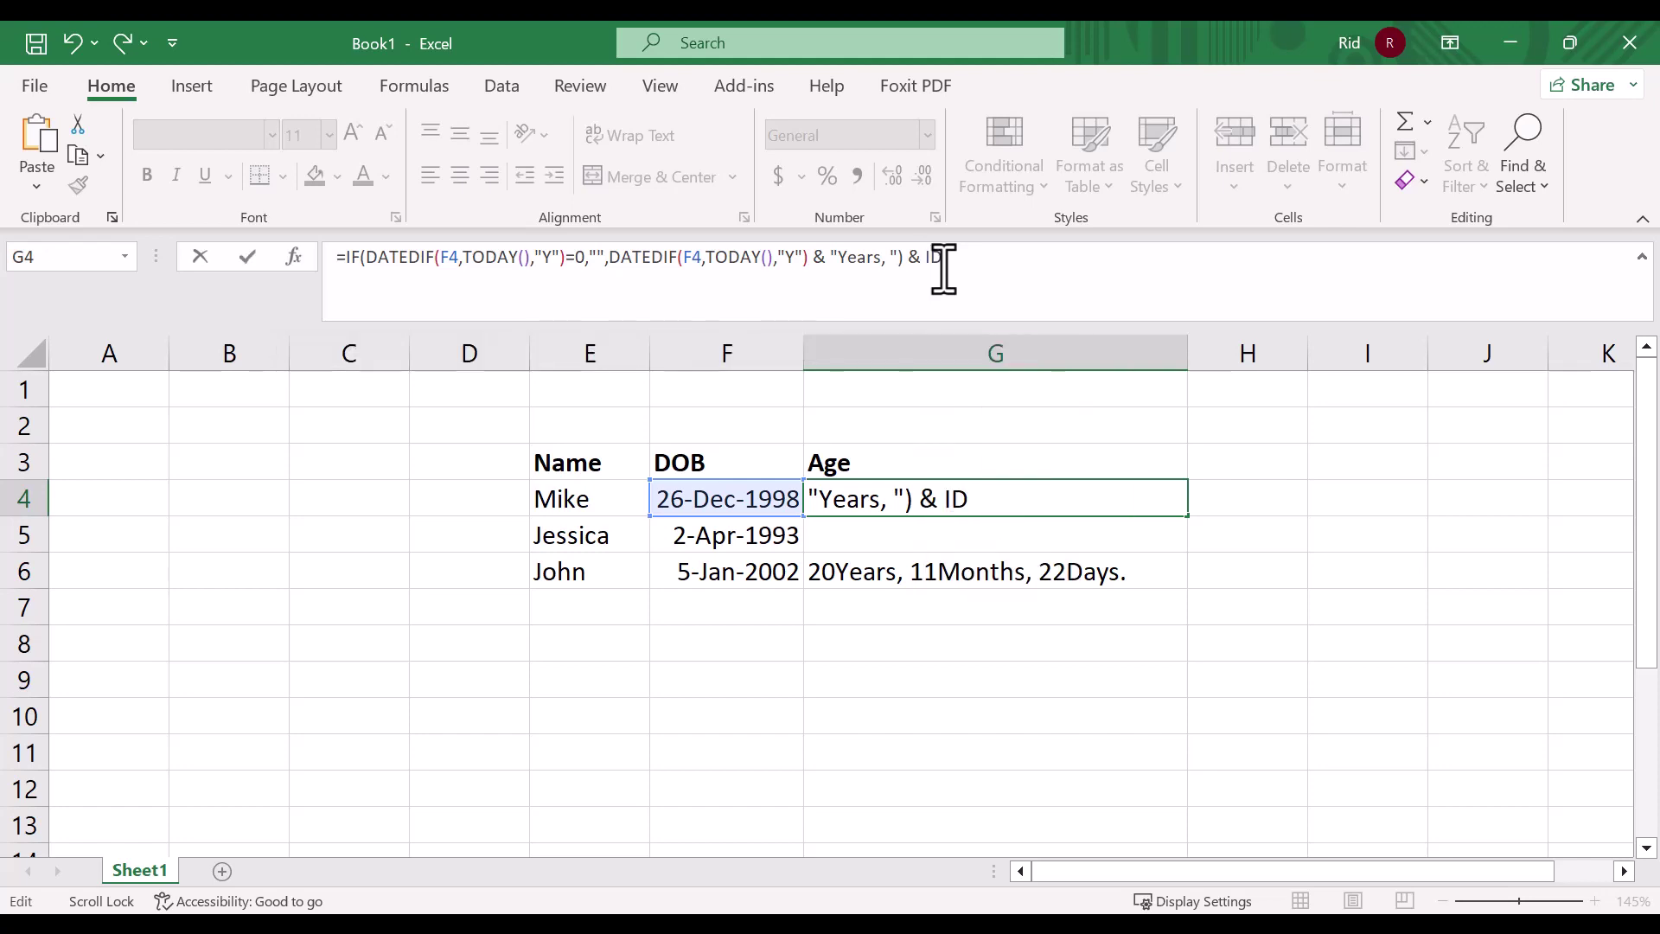
key(BackSpace)
text(F)
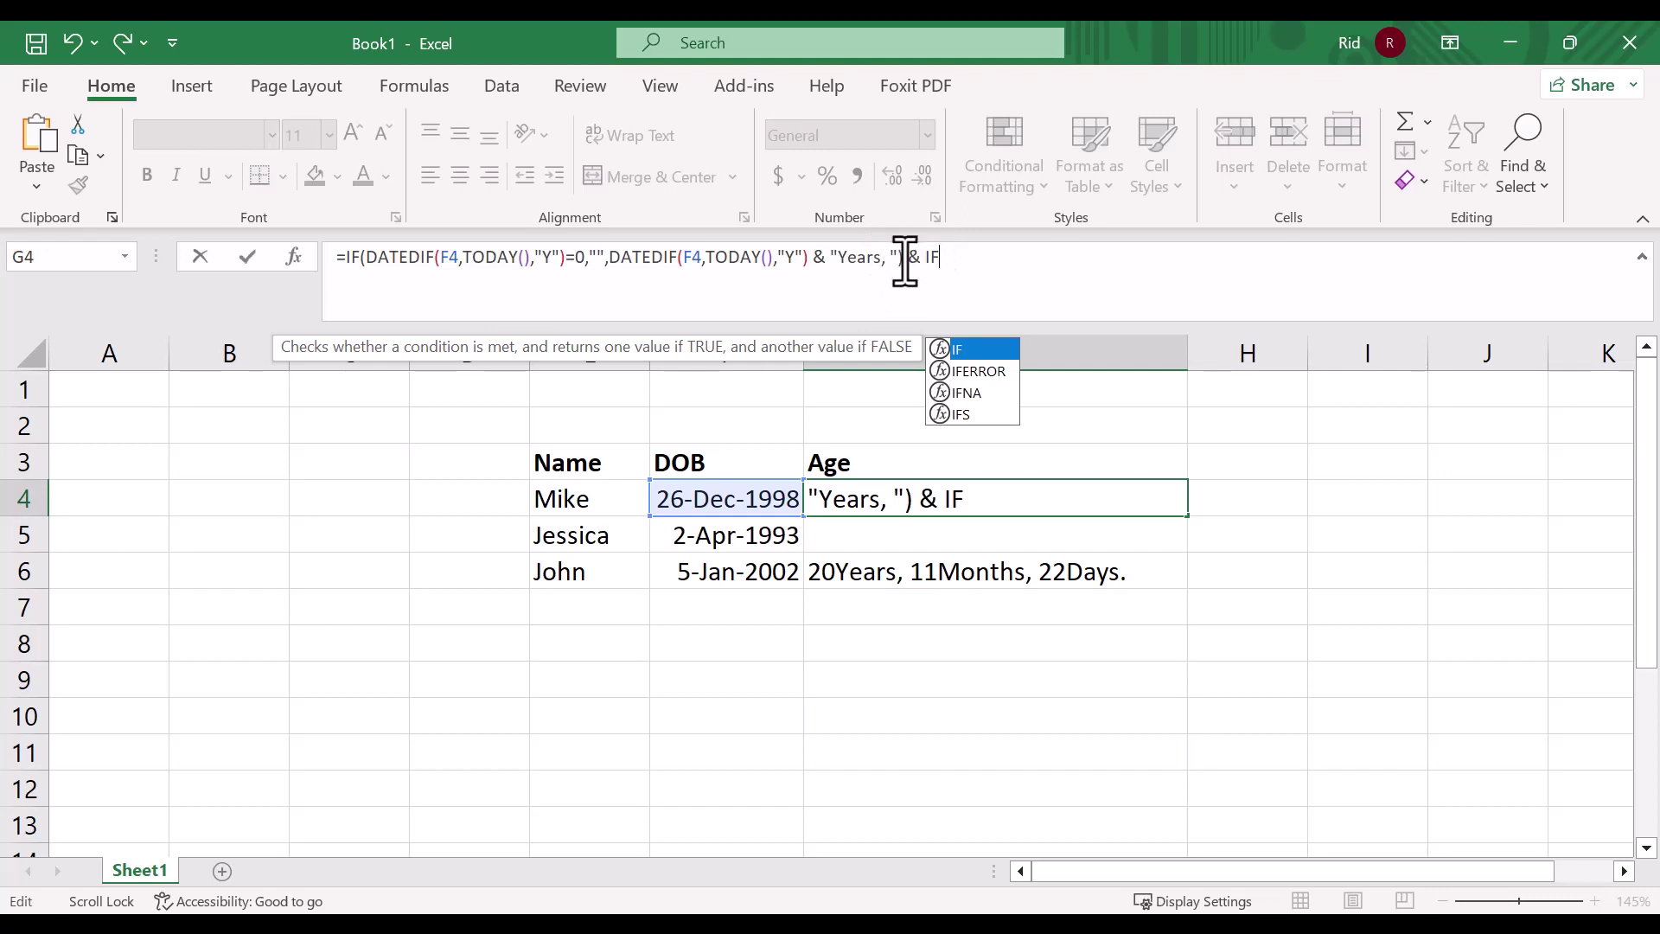
drag(903, 256, 351, 269)
key(ctrl+c)
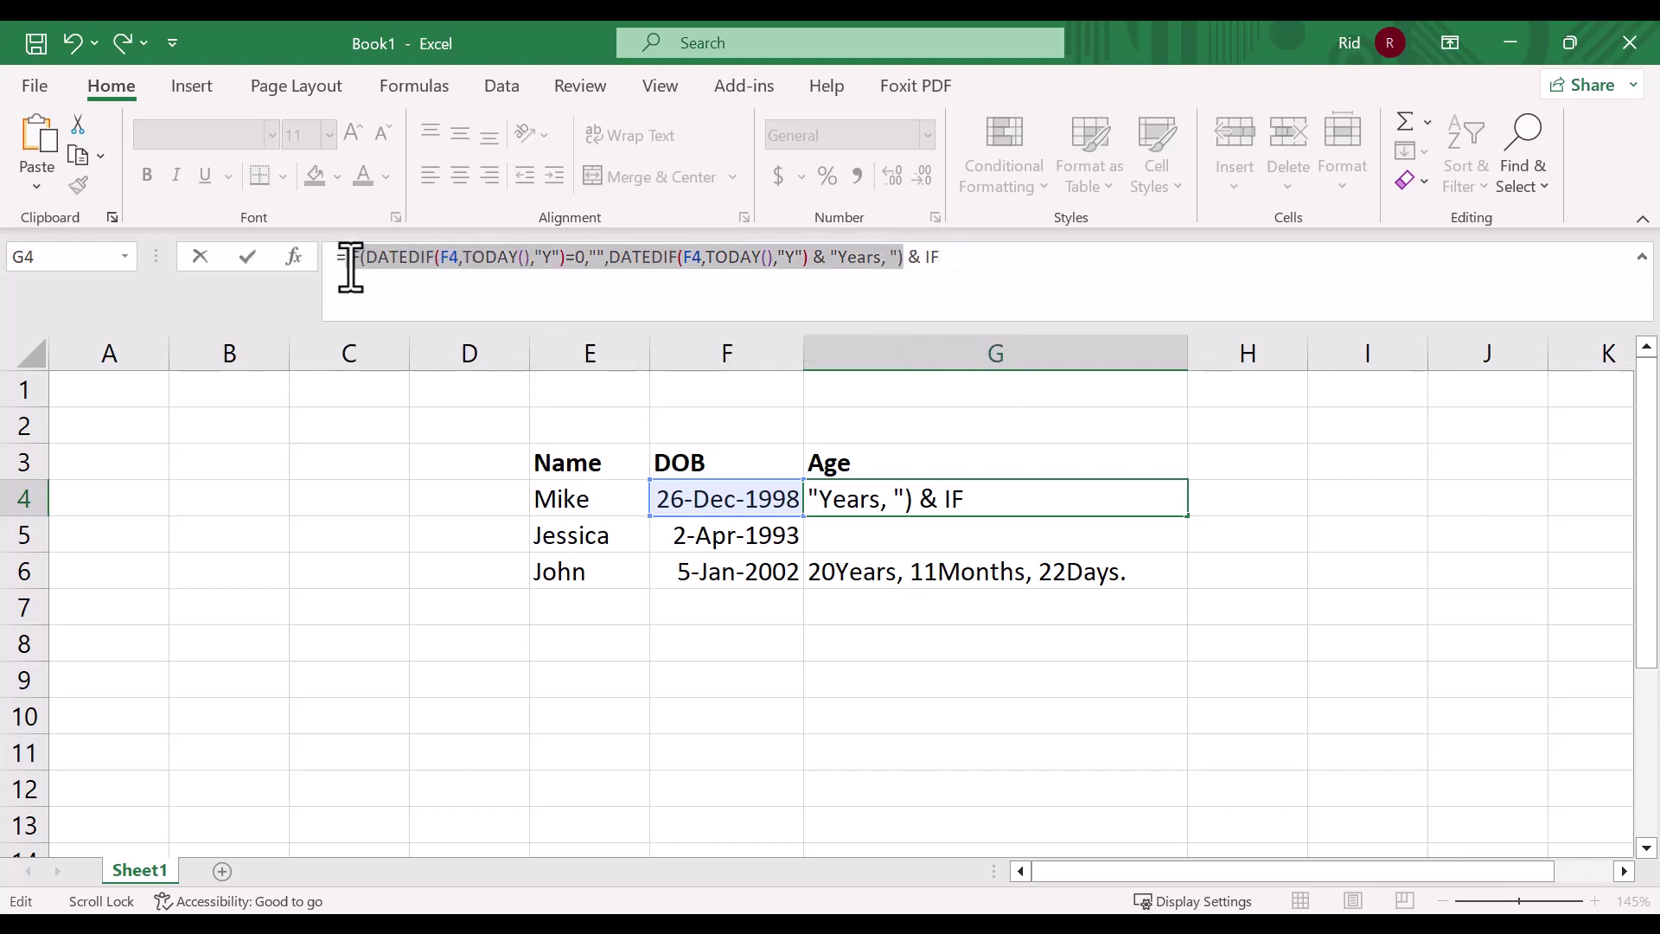
click(945, 261)
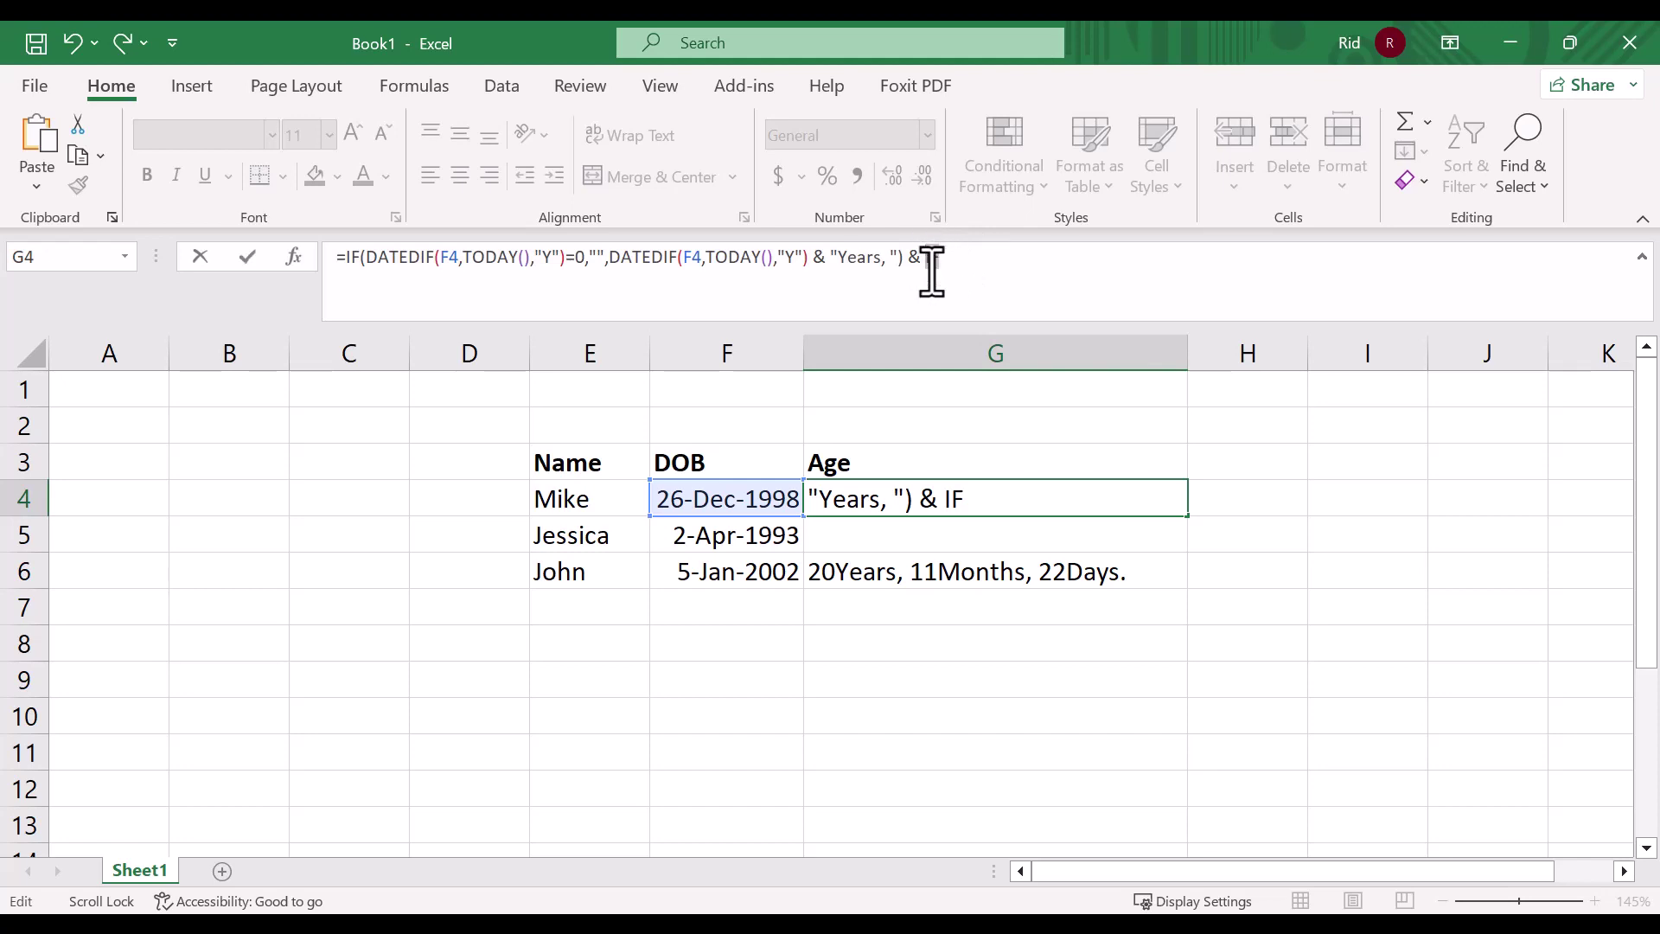
key(ctrl+v)
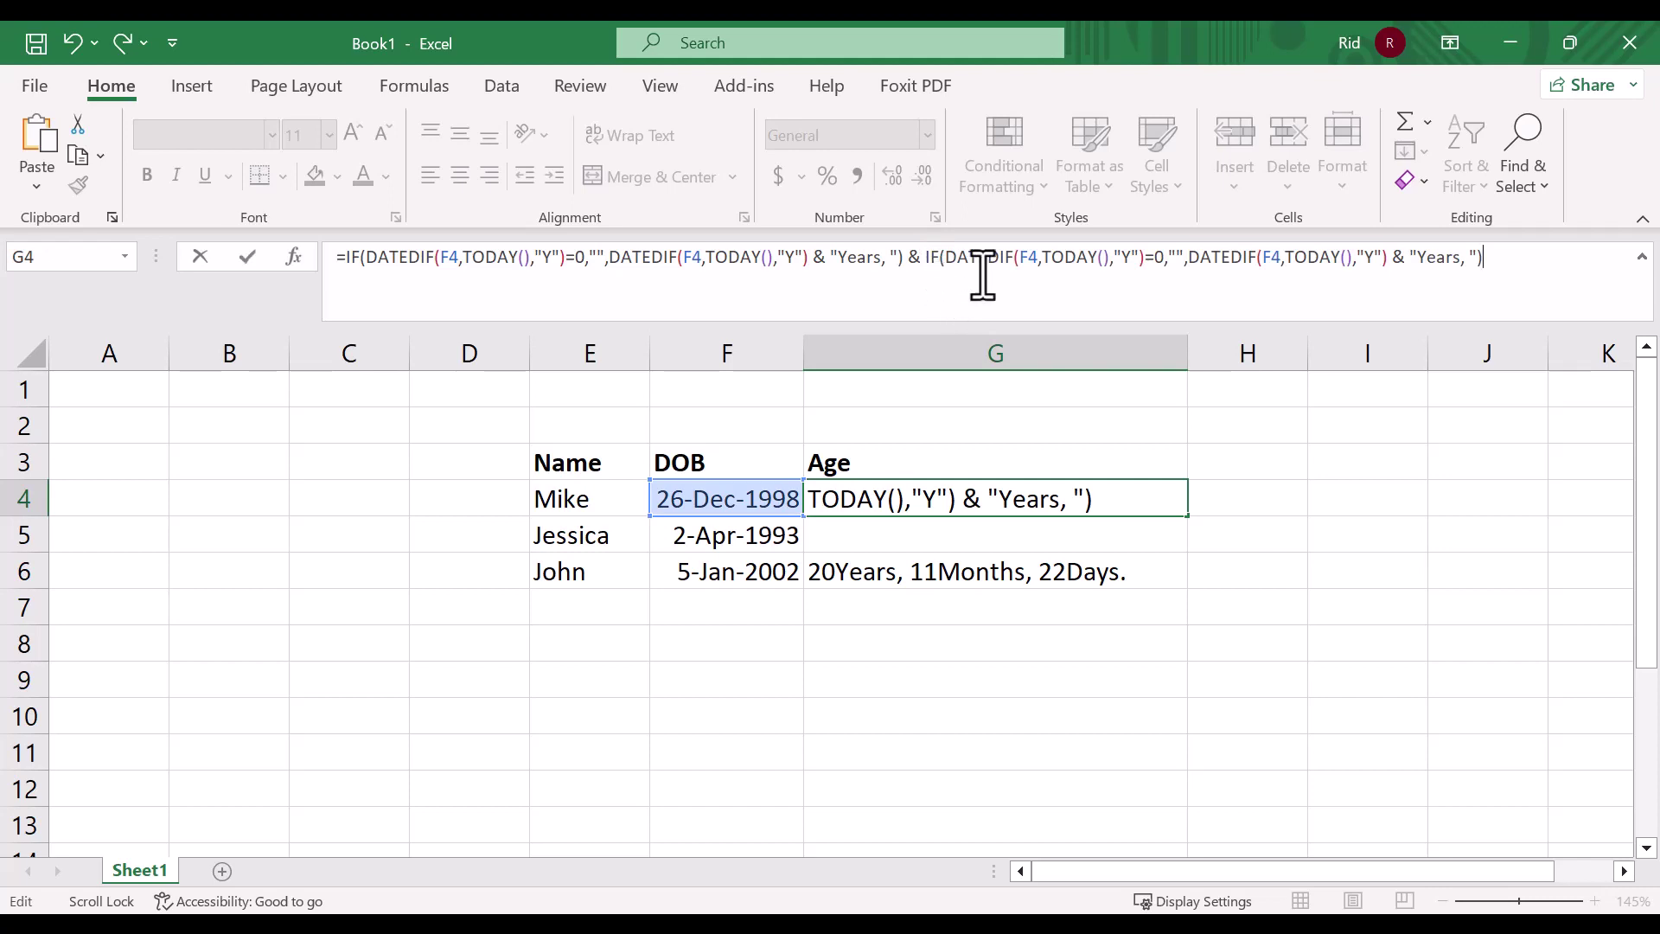
In the second IF of G4's formula, set both DATEDIF units to "YM" and the label to "Months, ".
click(1138, 256)
text(M)
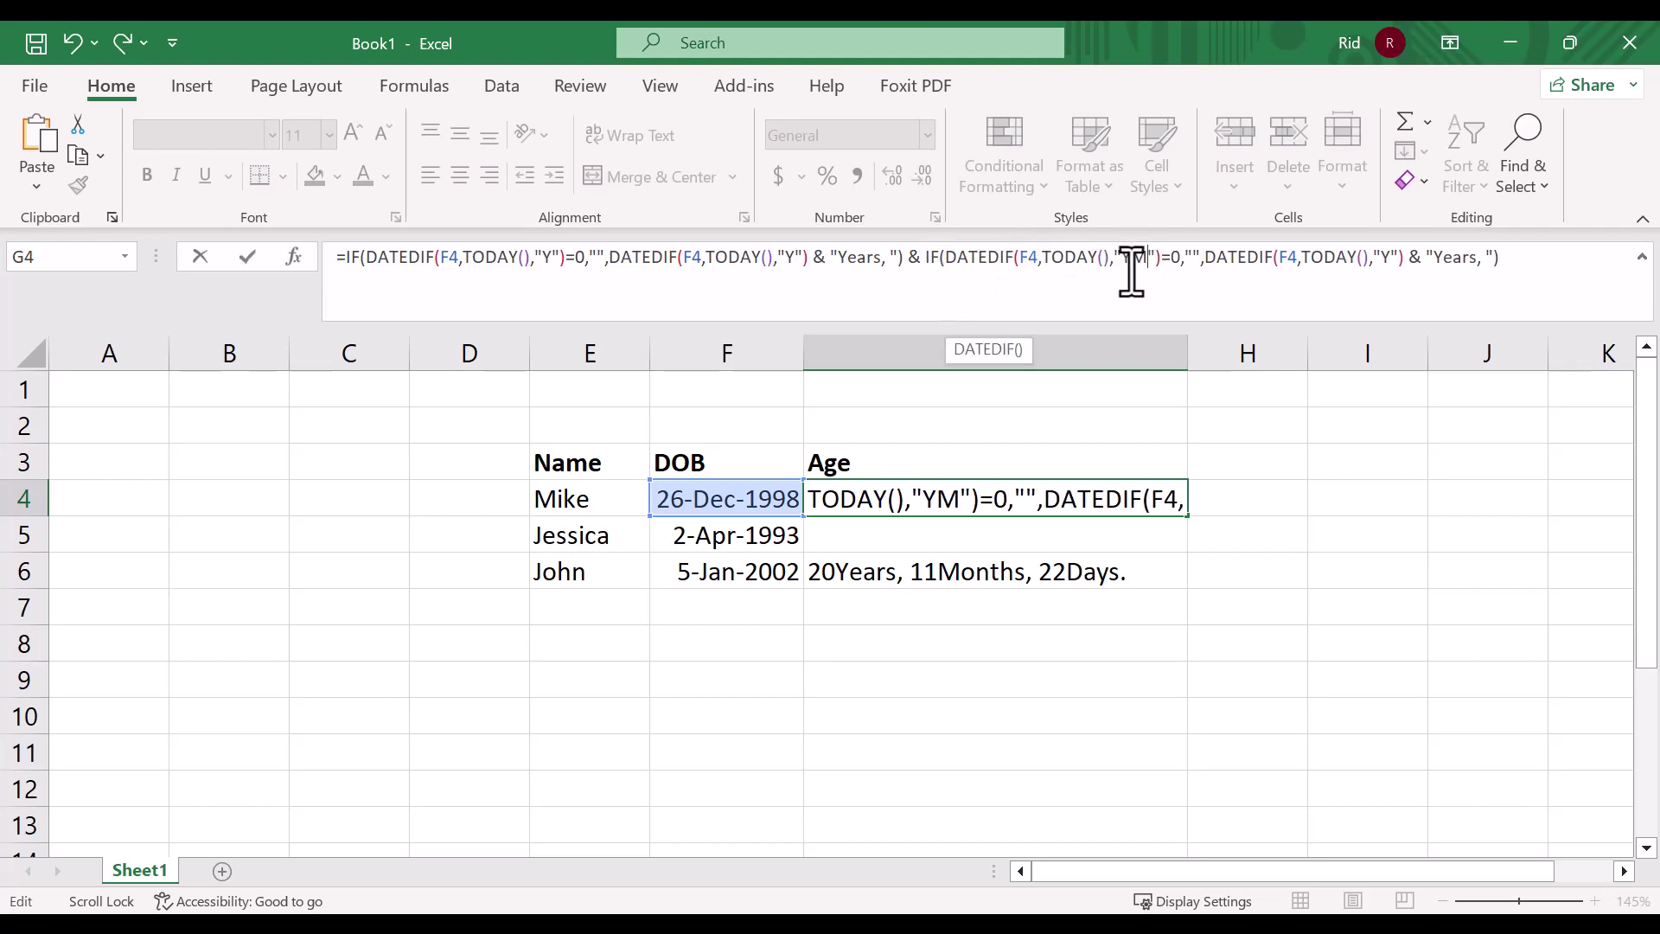
click(1400, 270)
text(M)
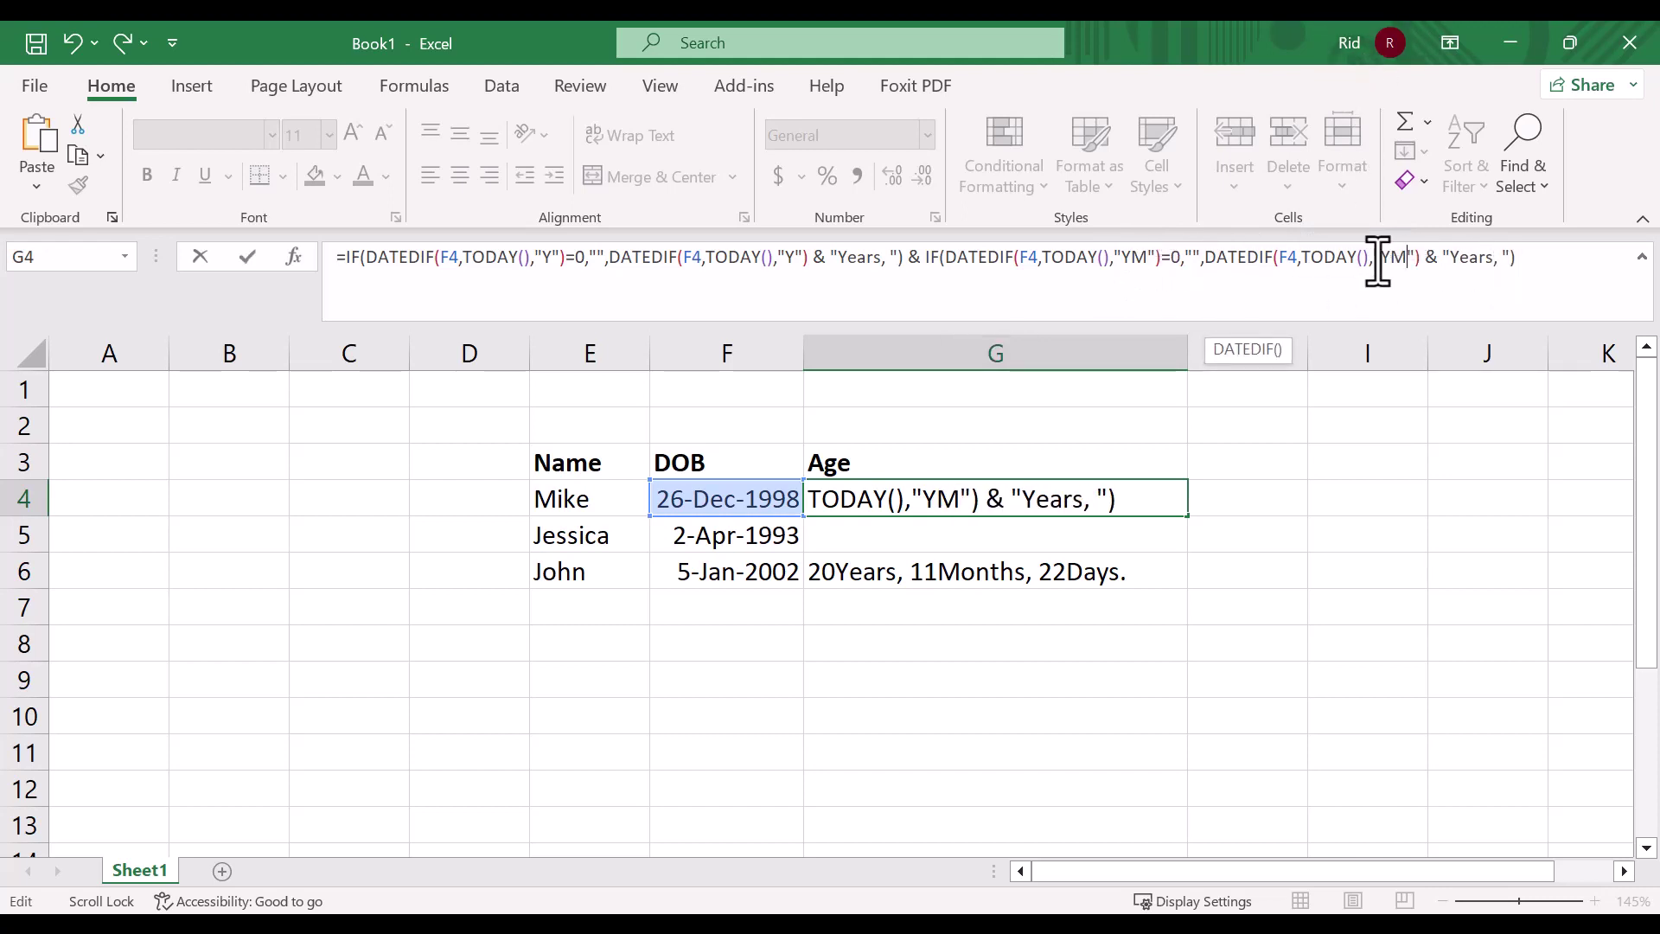
click(1493, 260)
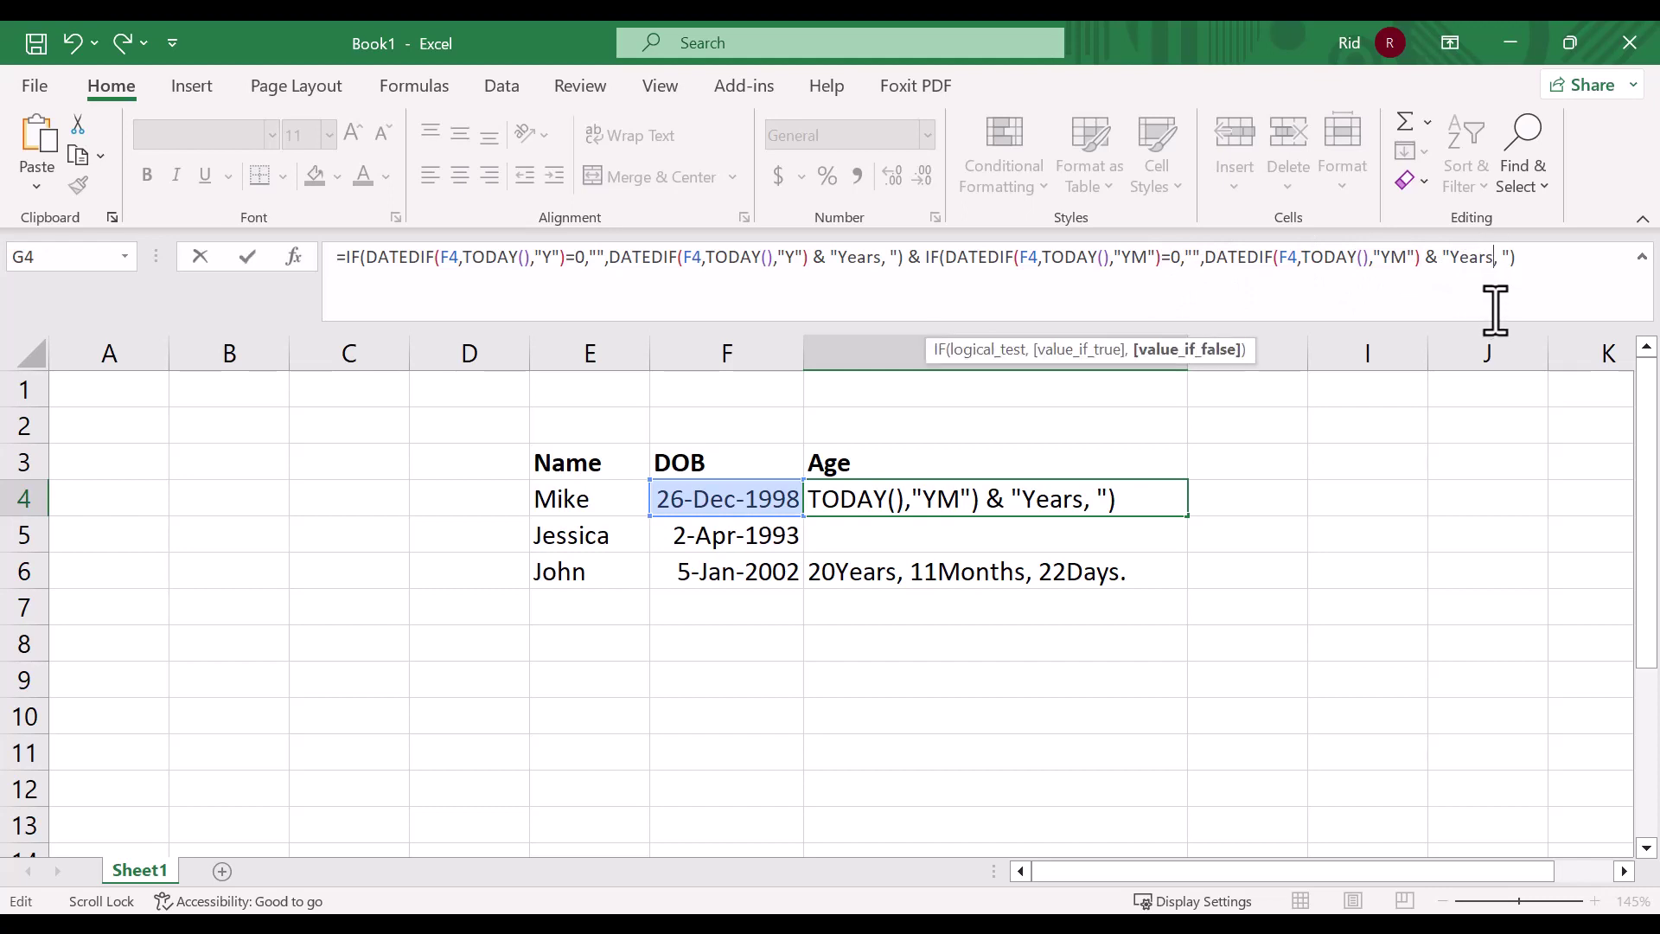
key(BackSpace)
key(BackSpace)
key(BackSpace)
key(BackSpace)
key(BackSpace)
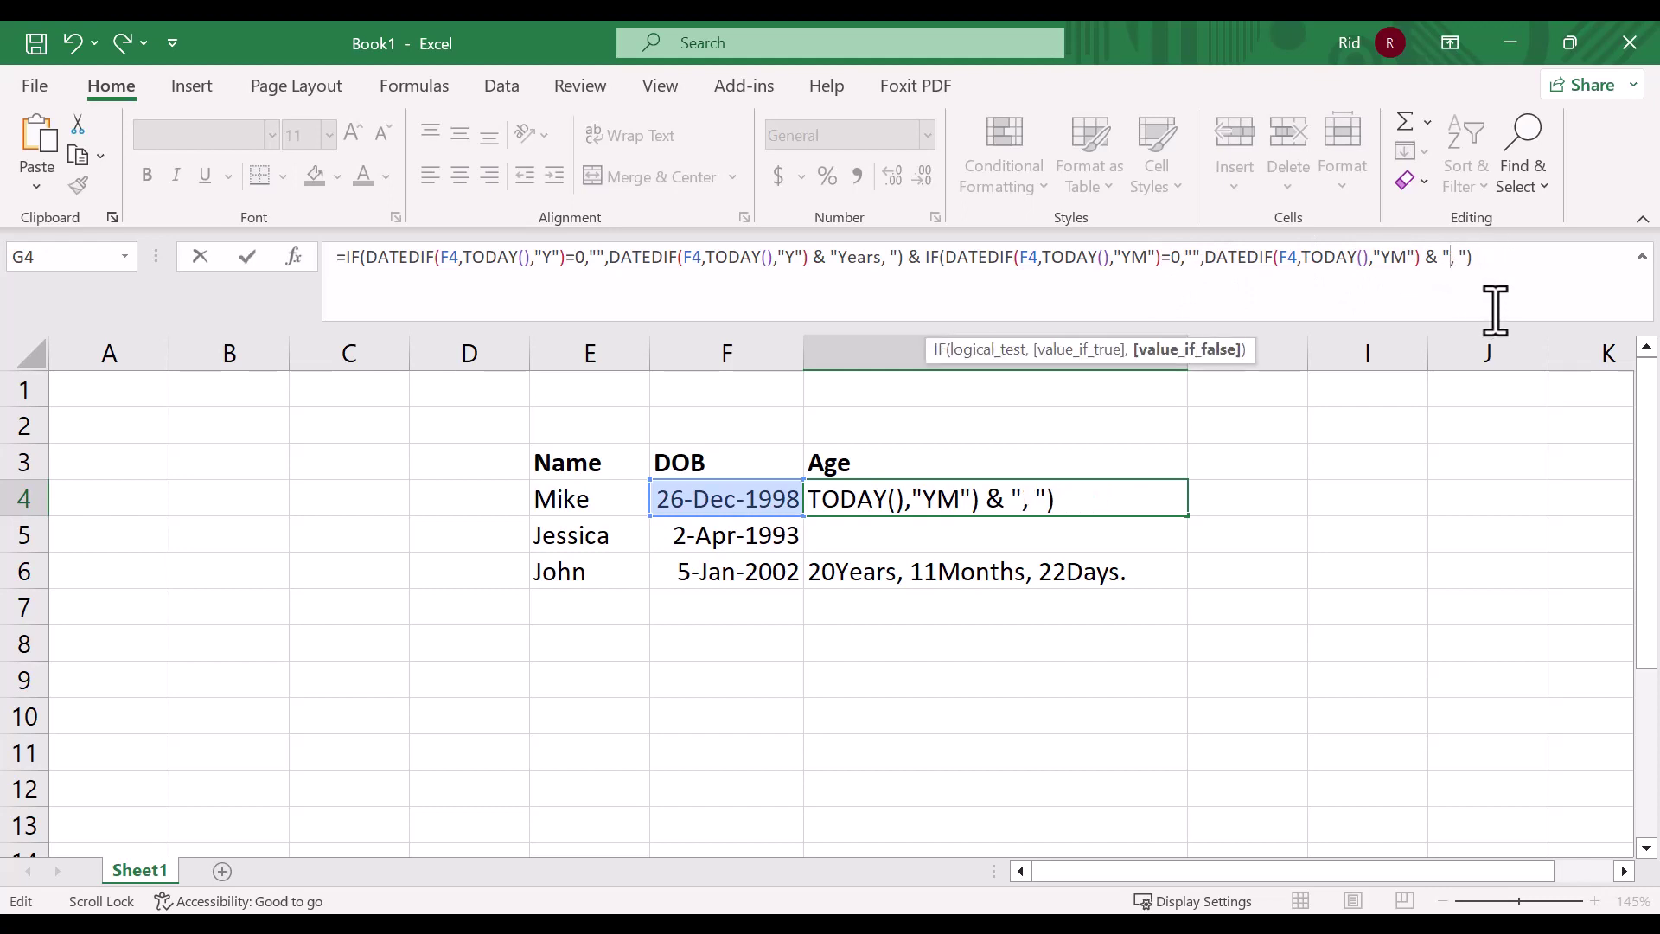
text(Months)
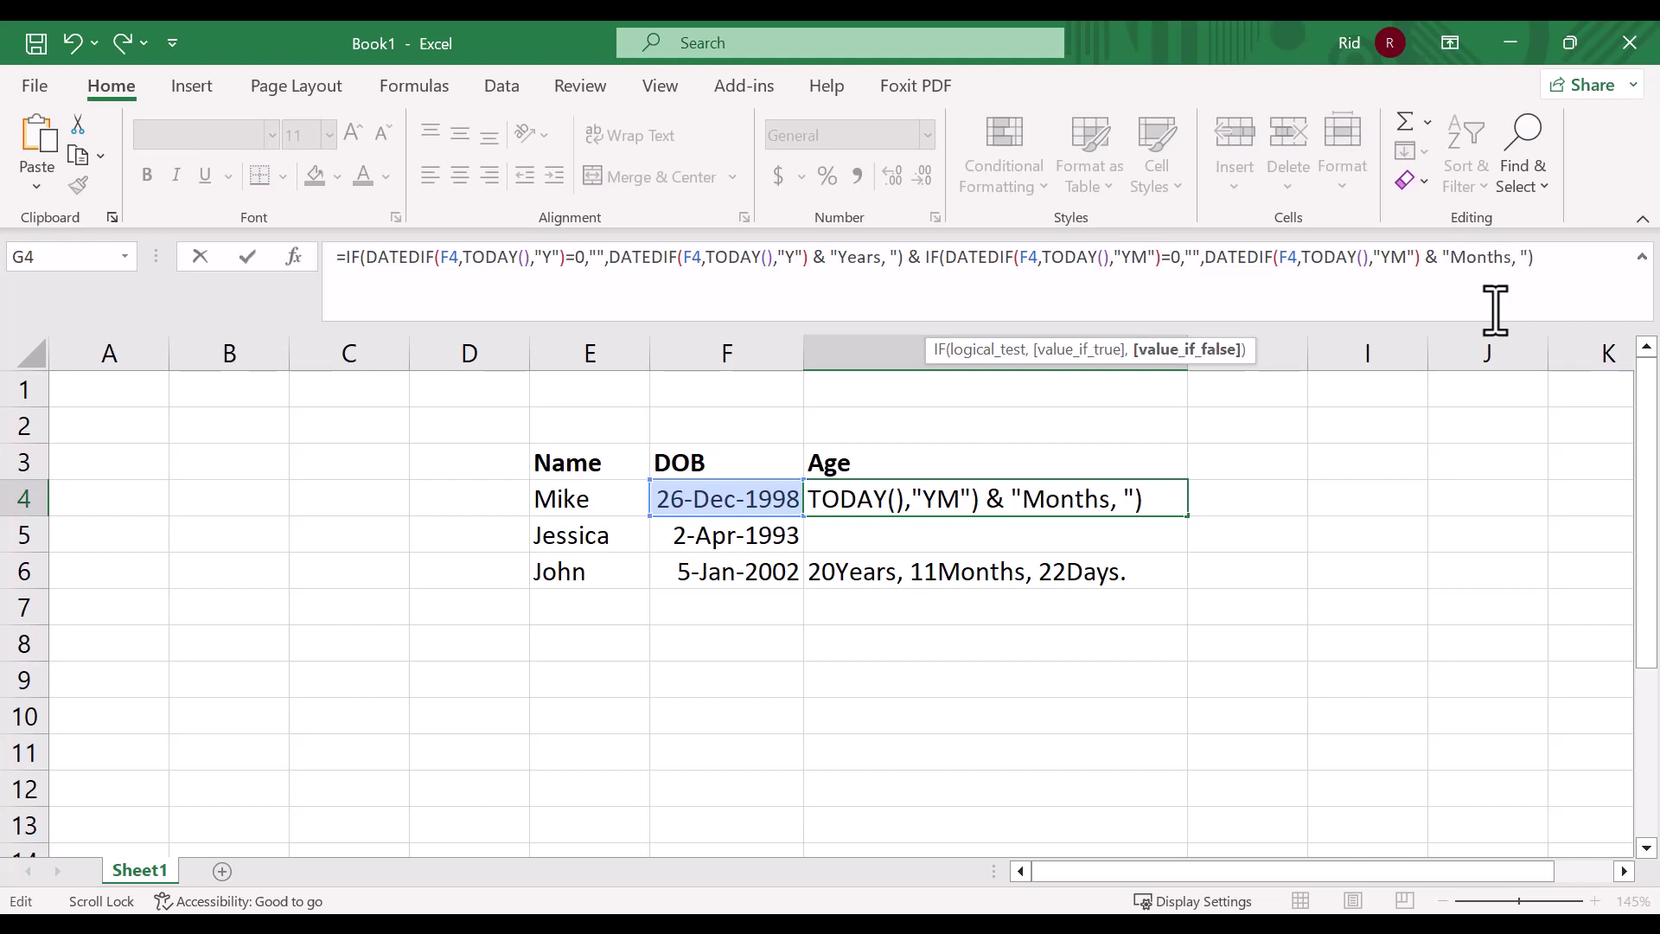
Append & and a third copy of the years IF to G4's formula, setting both of its DATEDIF units to "MD".
click(1557, 259)
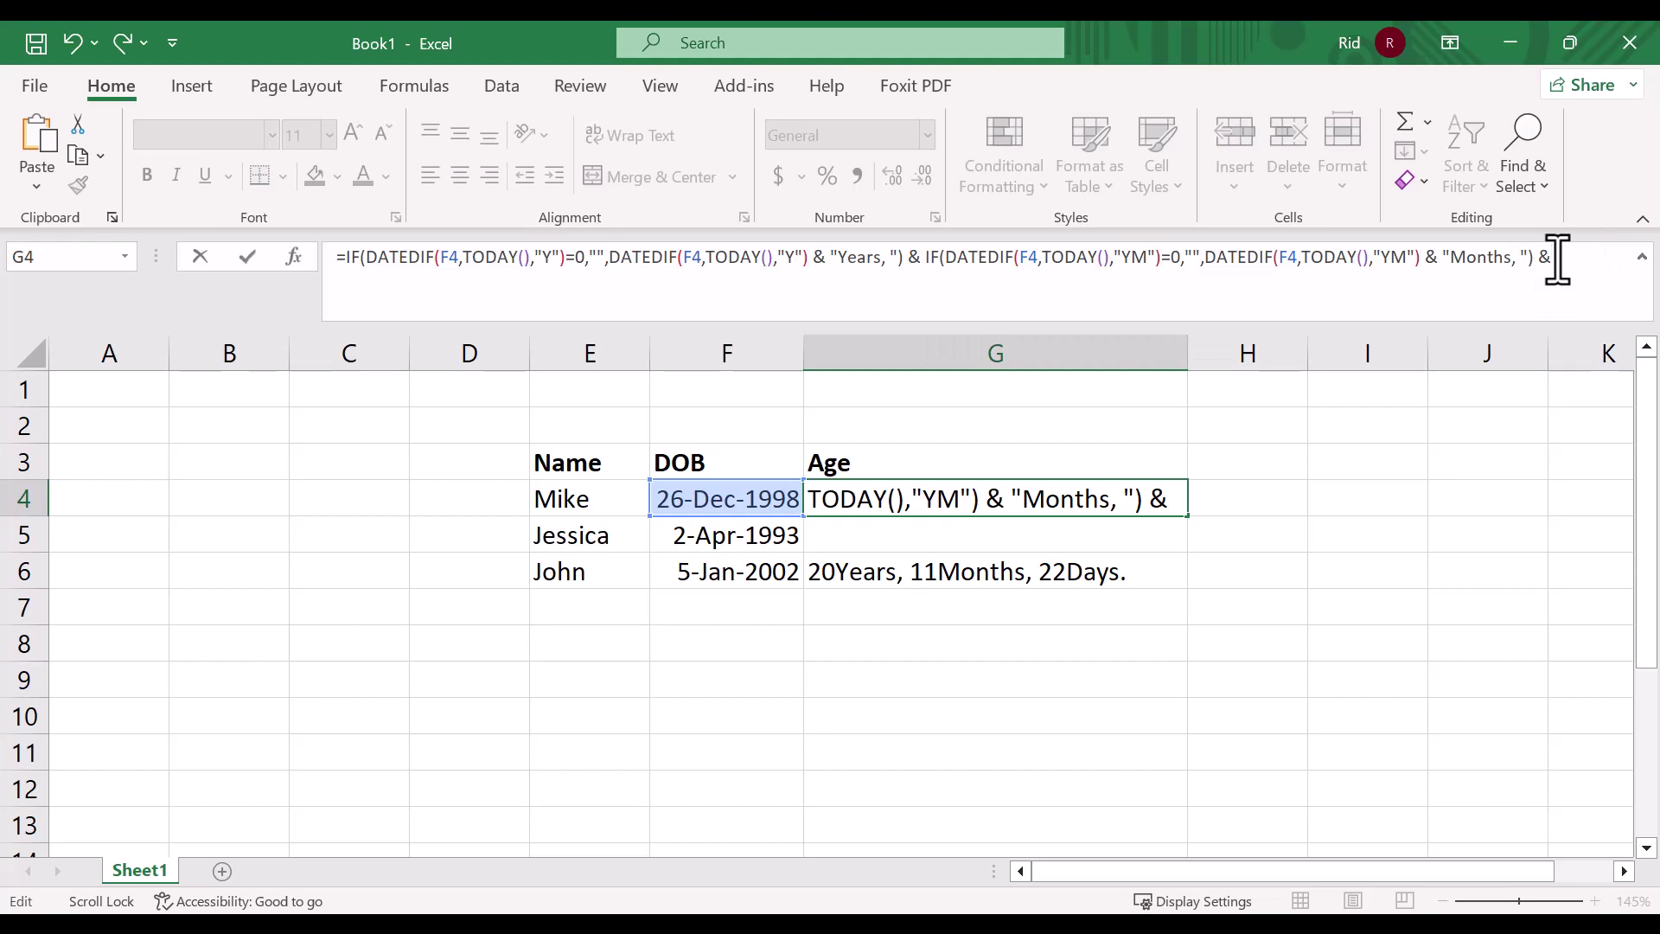
text(IF(DATEDIF(F4,TODAY(),"Y")=0,"",DATEDIF(F4,TODAY(),"Y") & "Years, "))
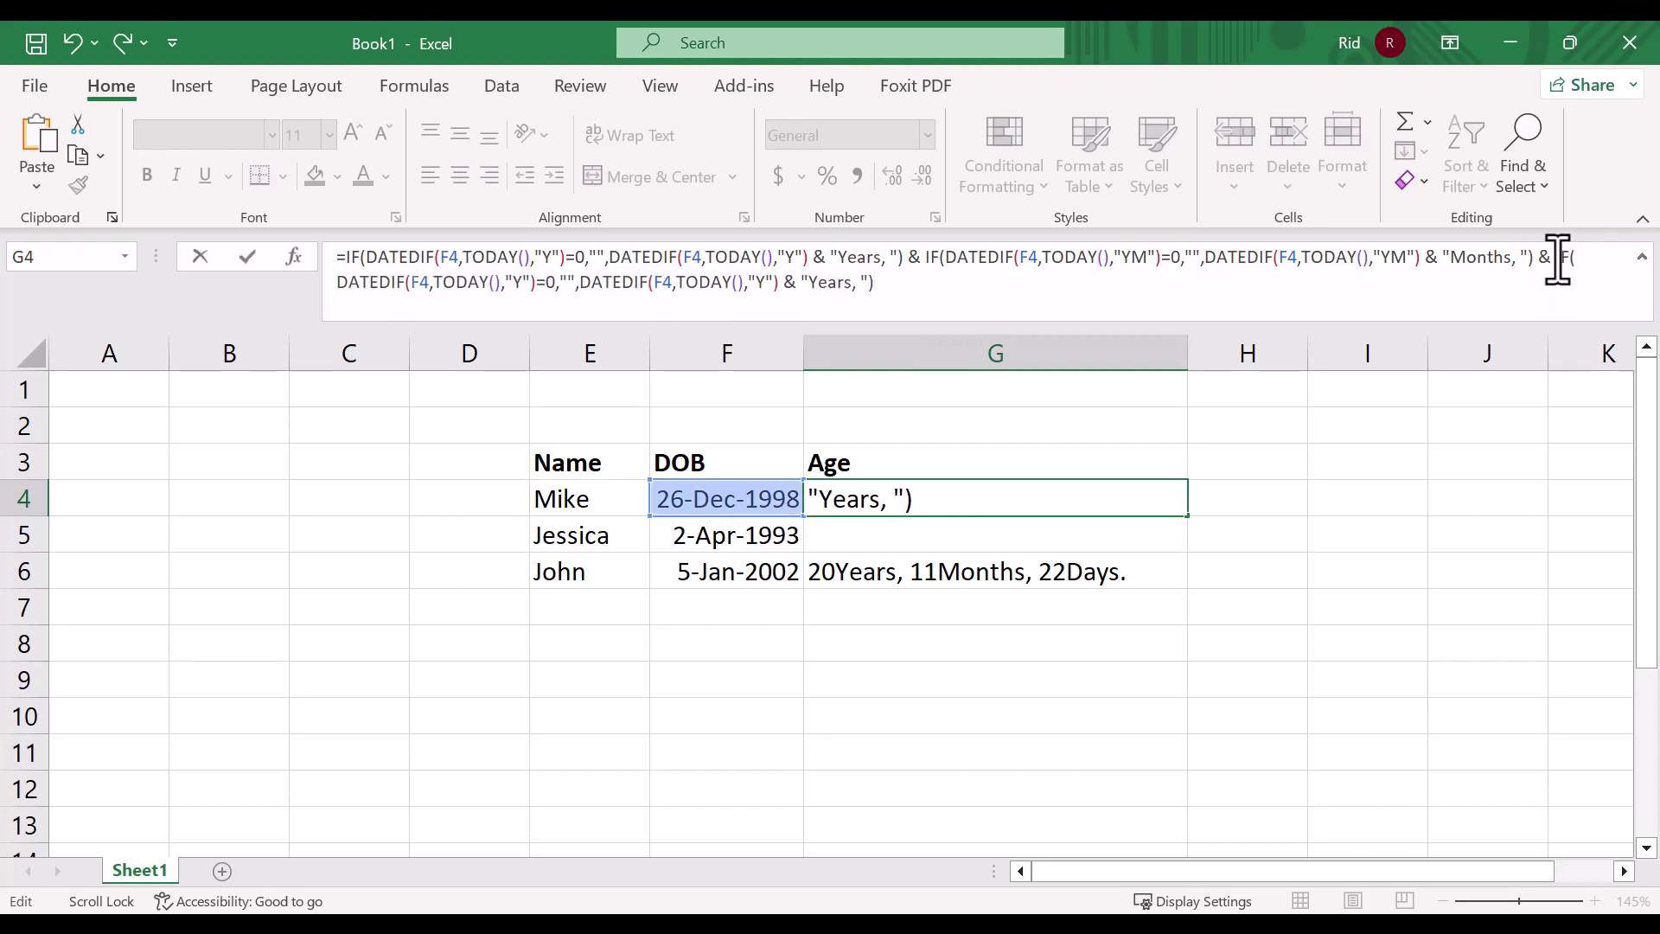
click(523, 282)
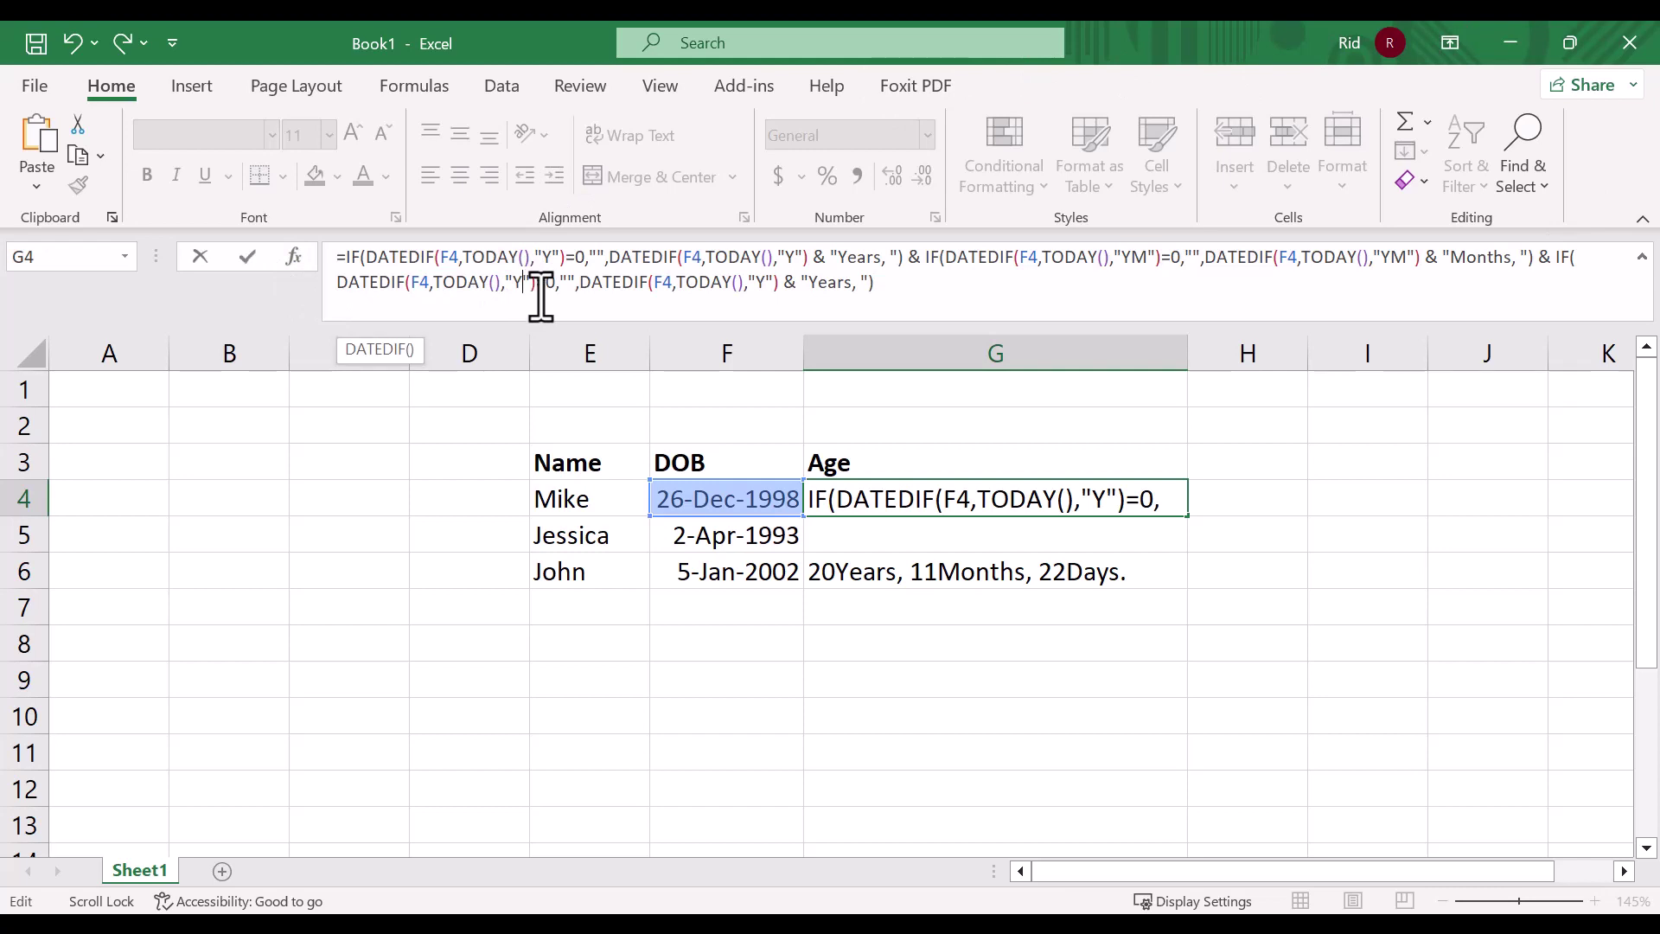
key(BackSpace)
text(MD)
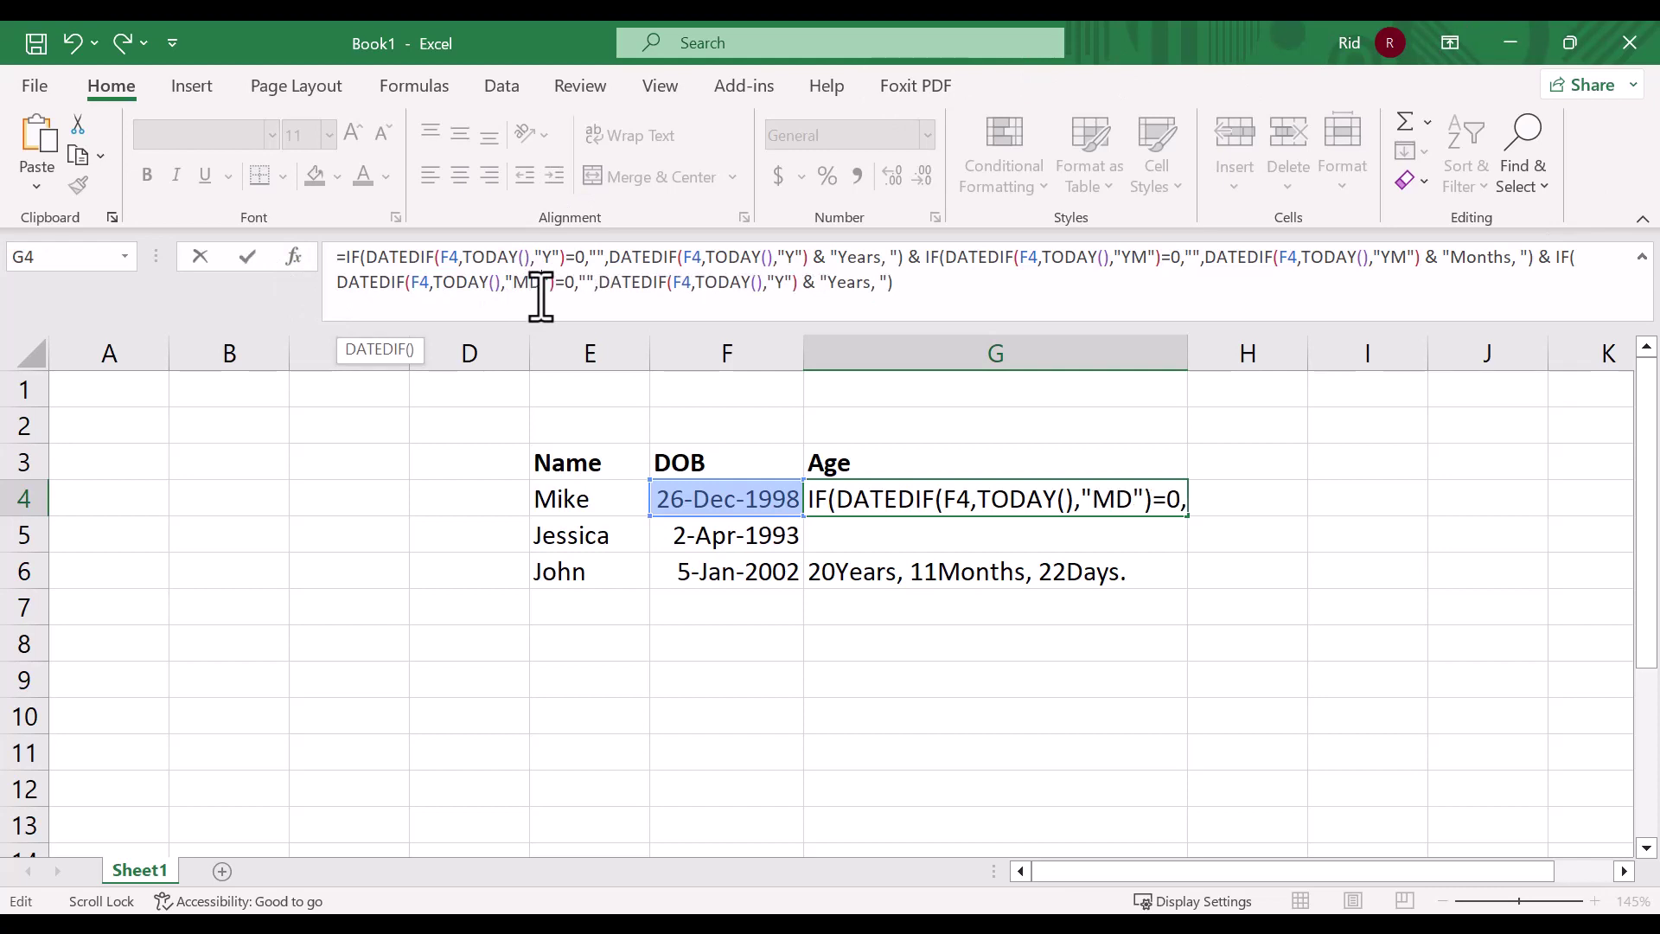
click(789, 288)
key(BackSpace)
text(MD)
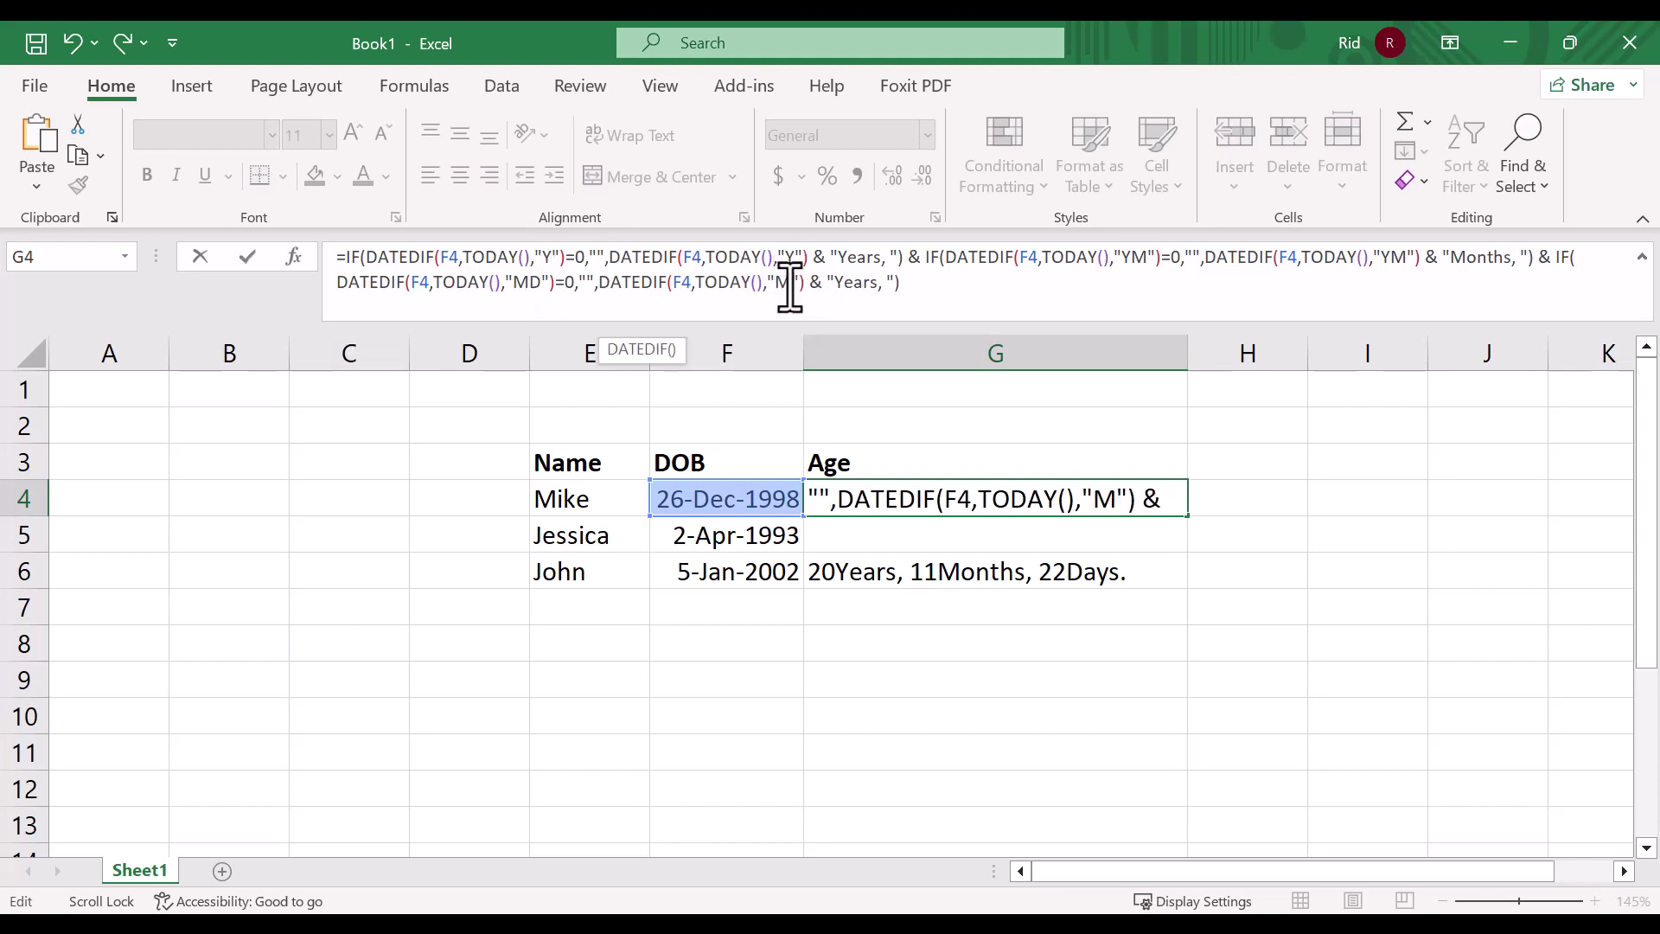
Change the third IF's label in G4's formula to "Days, " and commit the formula.
click(894, 282)
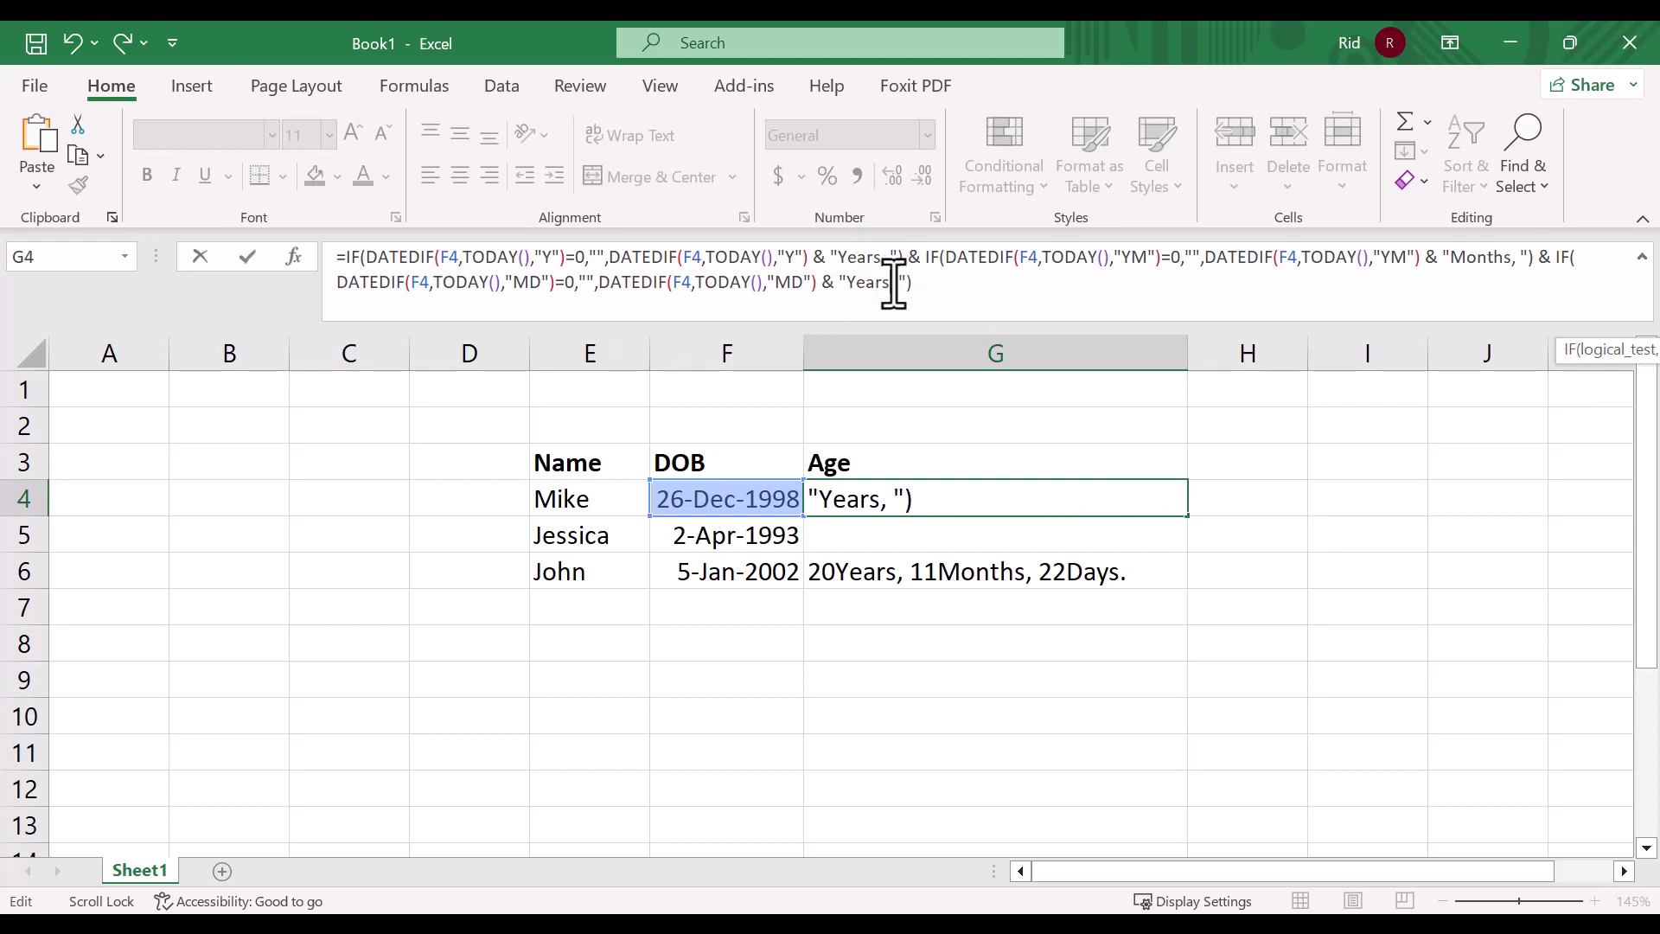
key(BackSpace)
key(BackSpace)
key(BackSpace)
key(BackSpace)
key(BackSpace)
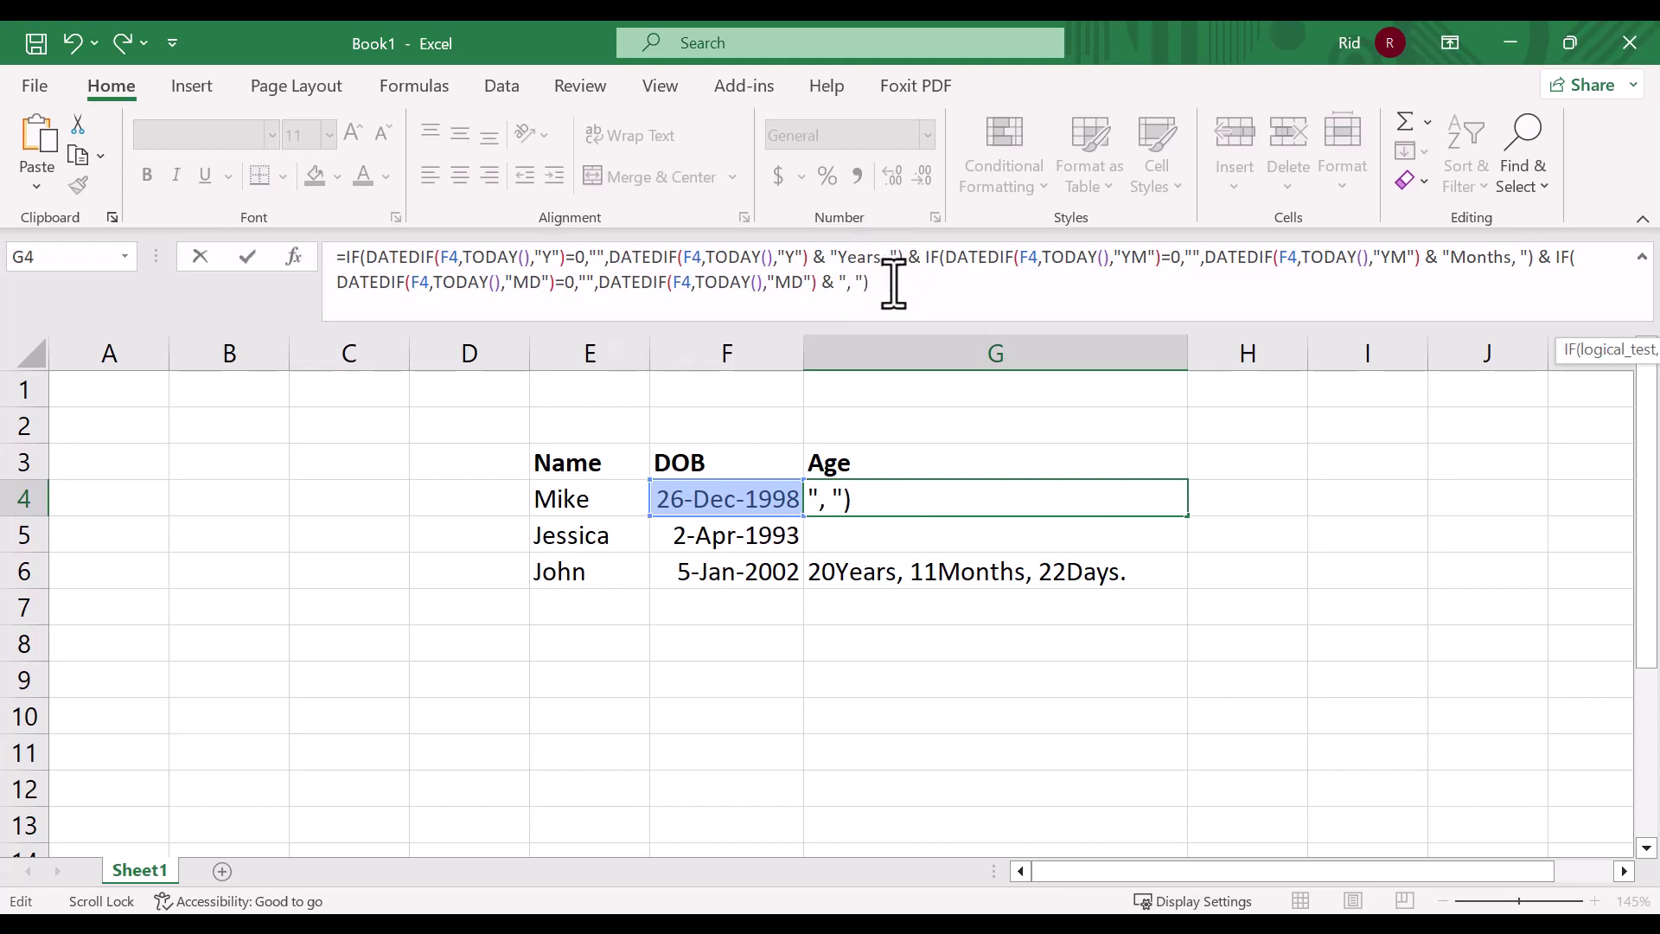
text(Days)
click(997, 283)
key(Return)
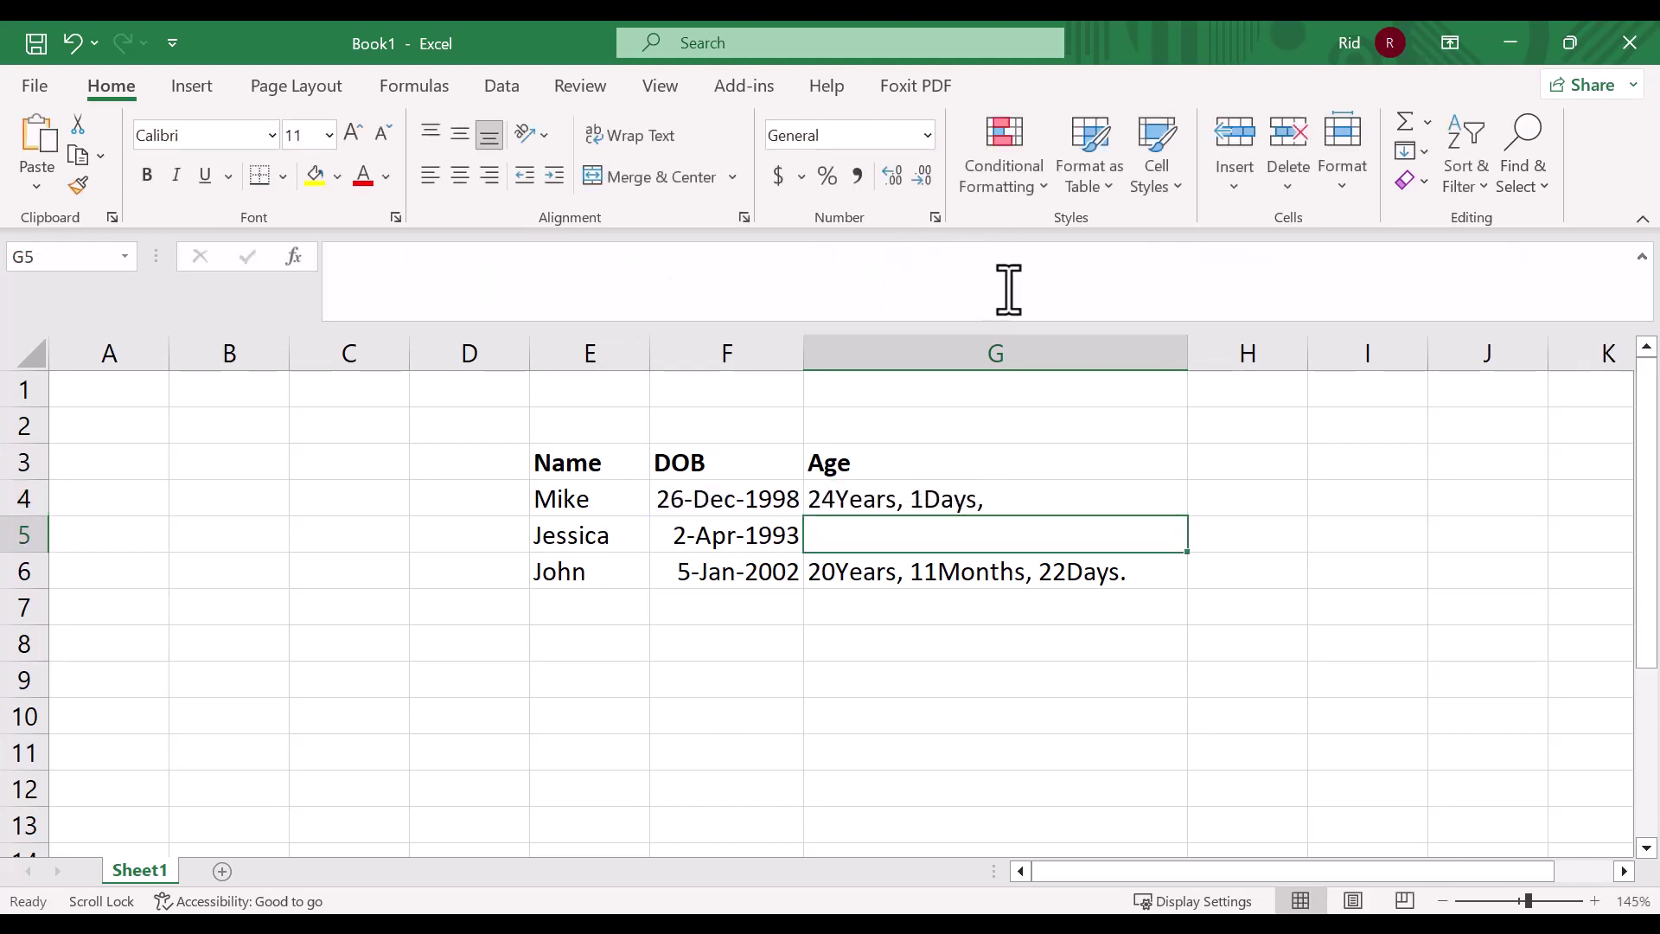
Fill G4's formula down through G6 and check the resulting ages in G4, G5 and G6.
click(932, 505)
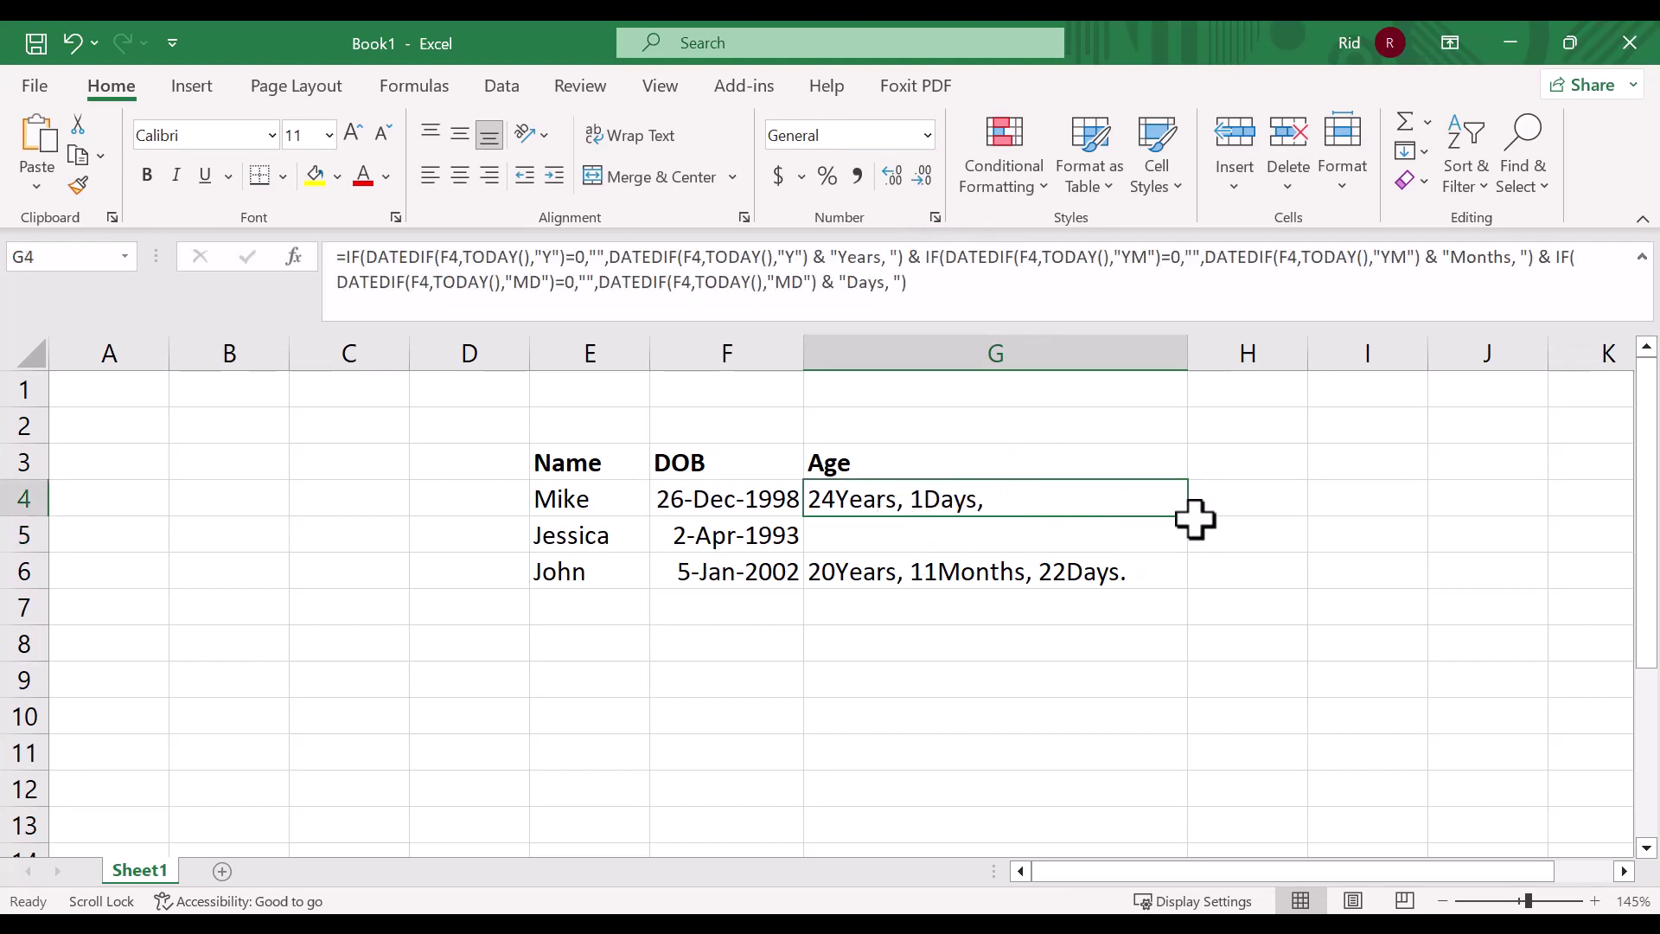
drag(1191, 516, 1186, 579)
click(1060, 522)
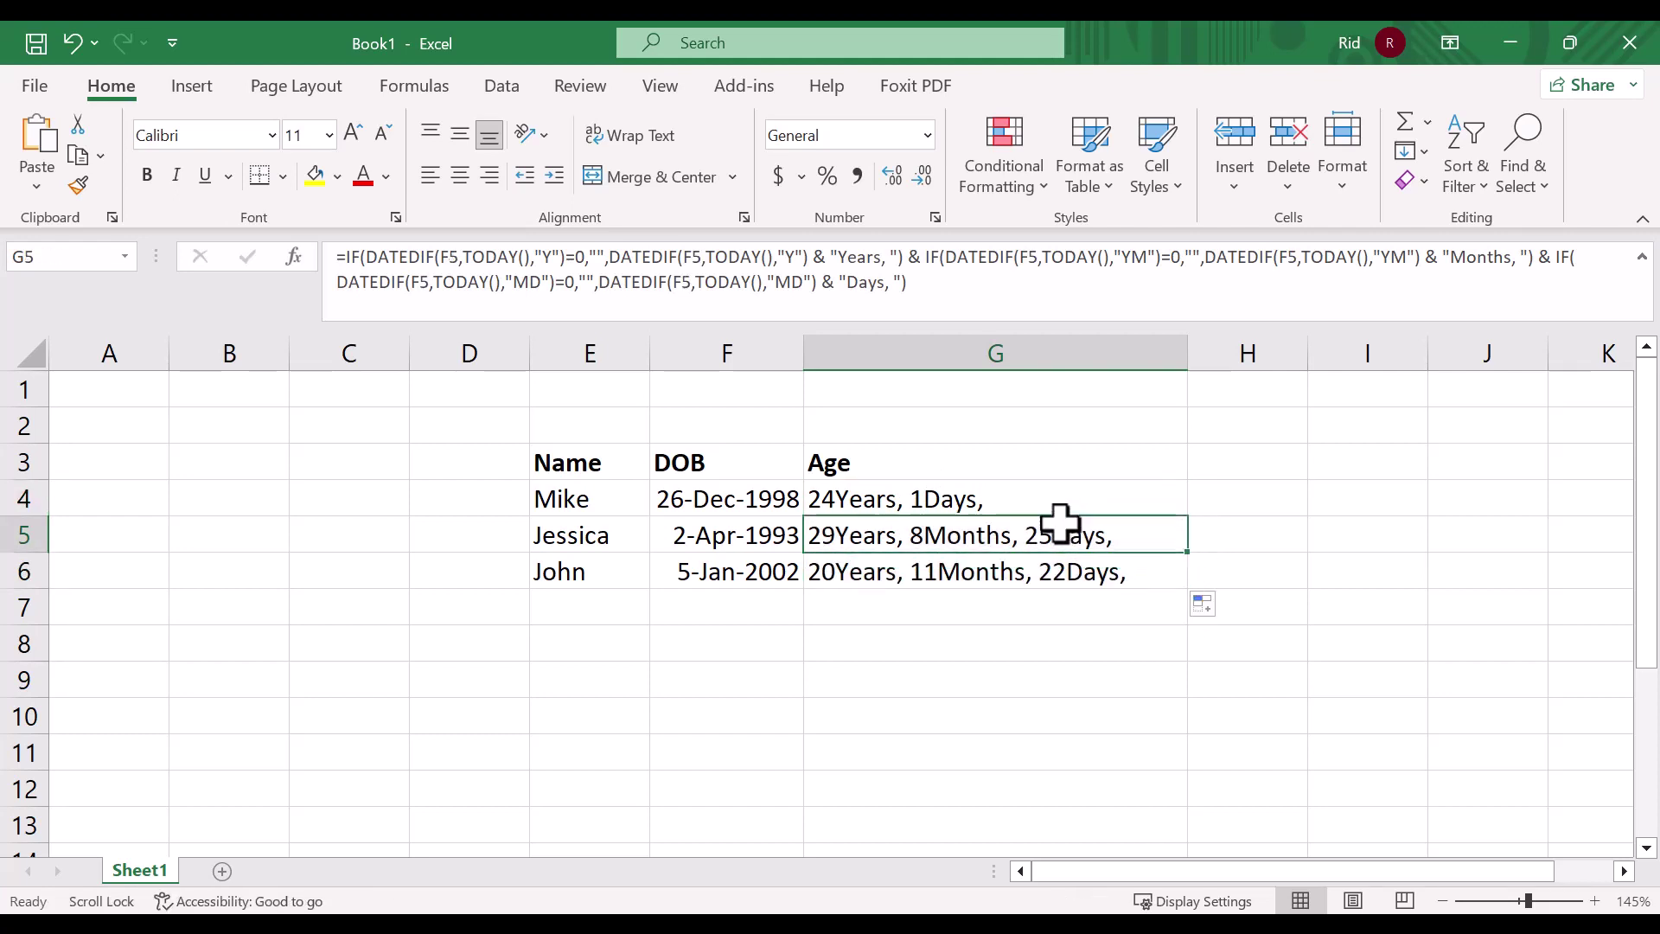
click(973, 499)
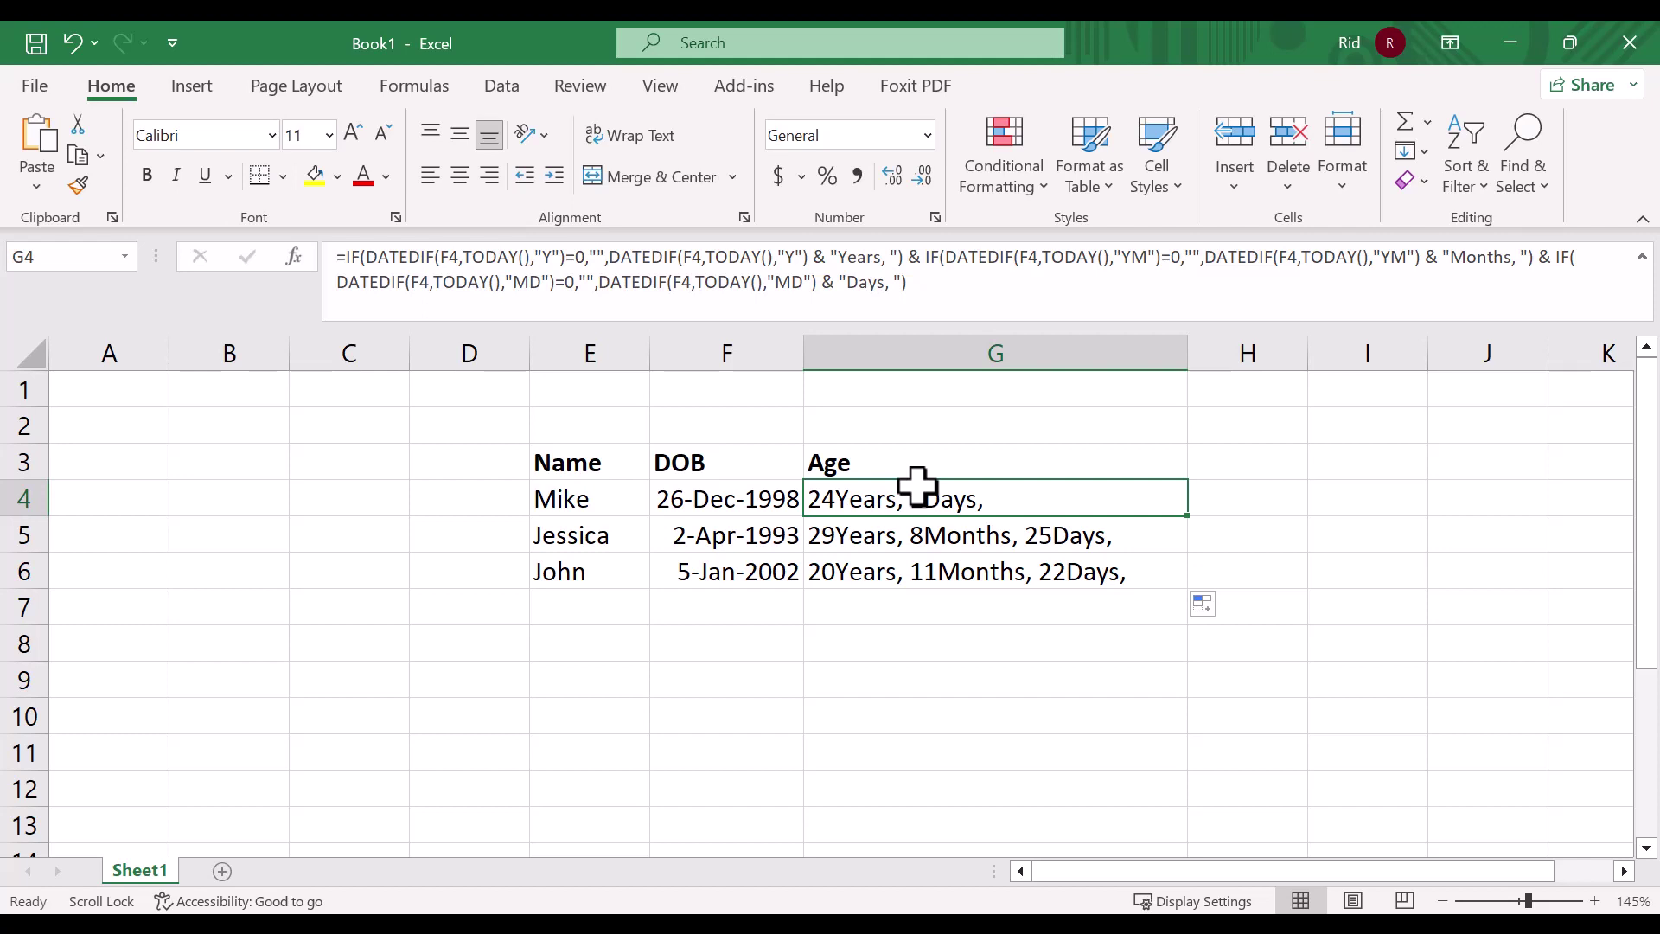
click(889, 541)
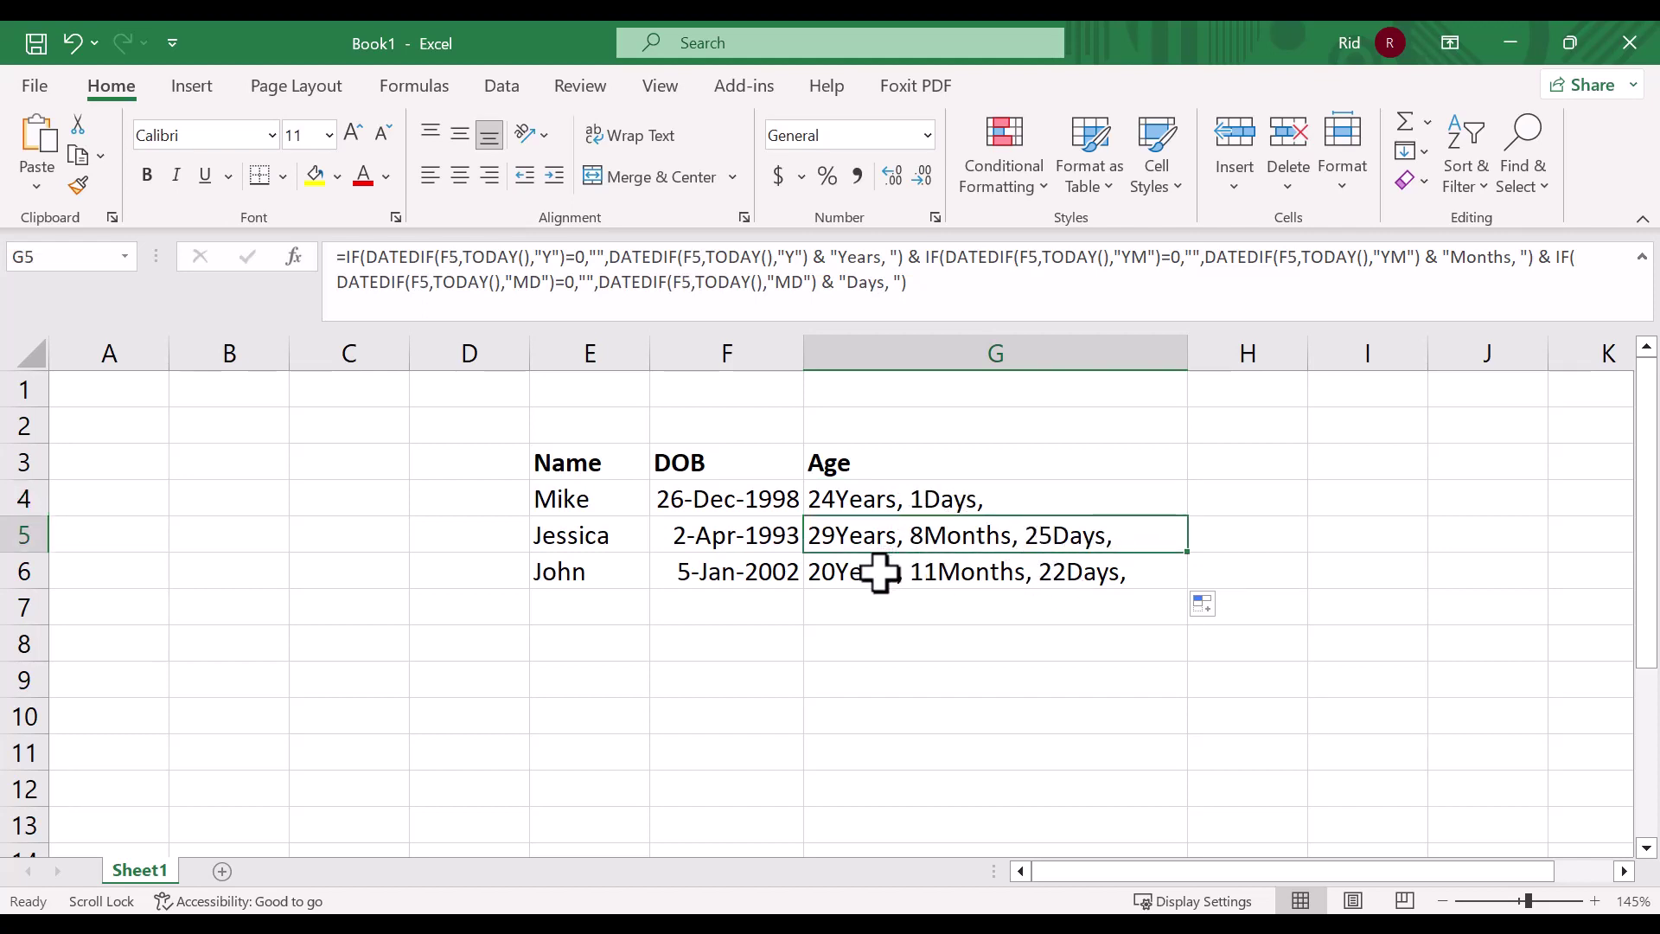
click(1088, 579)
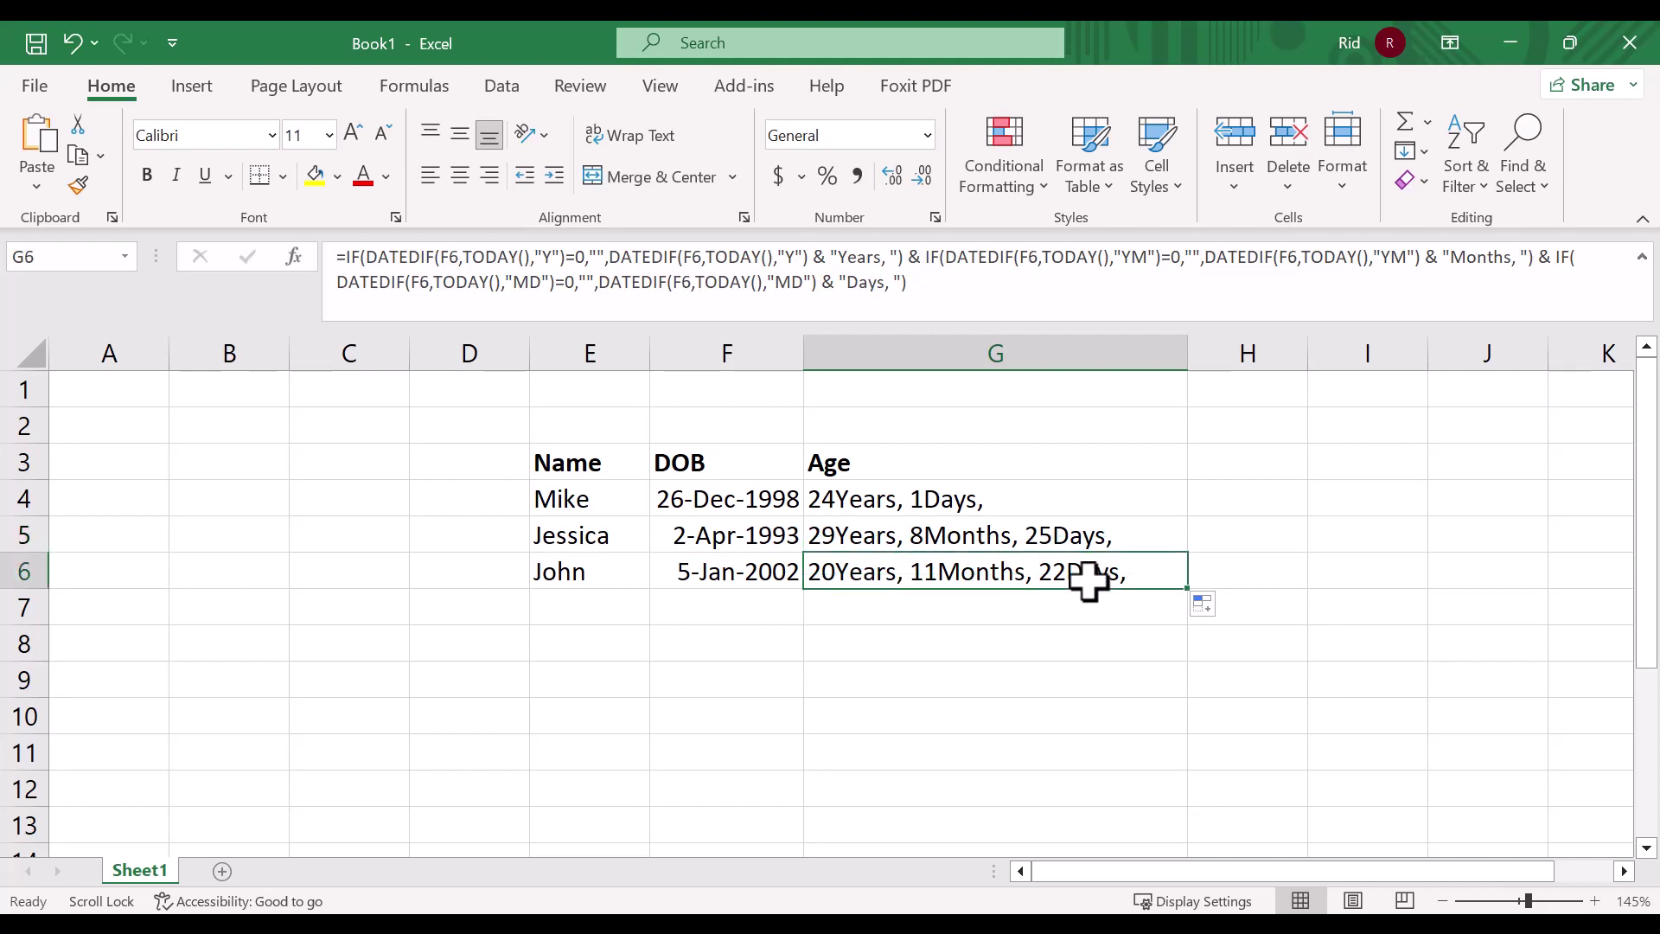